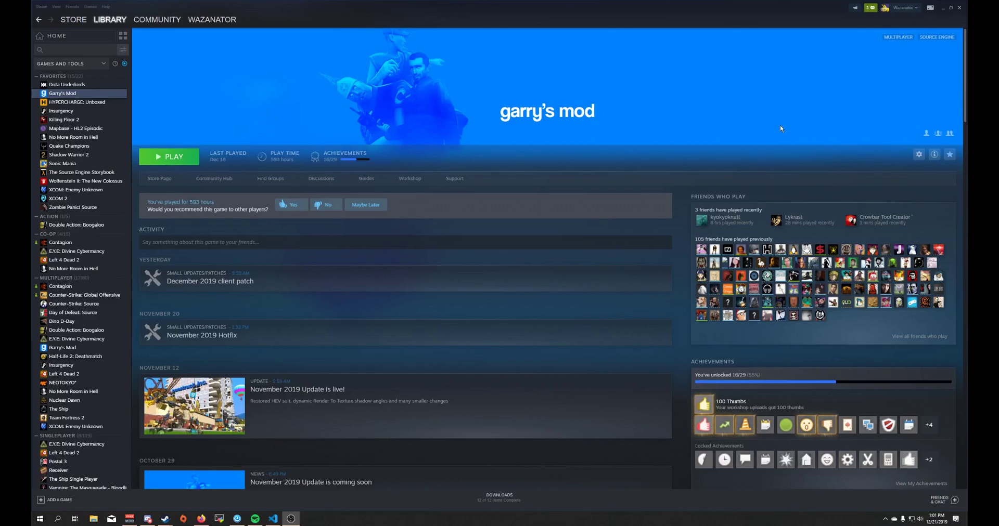
# - Open the Garry's Mod Workshop from the library page
pyautogui.click(410, 178)
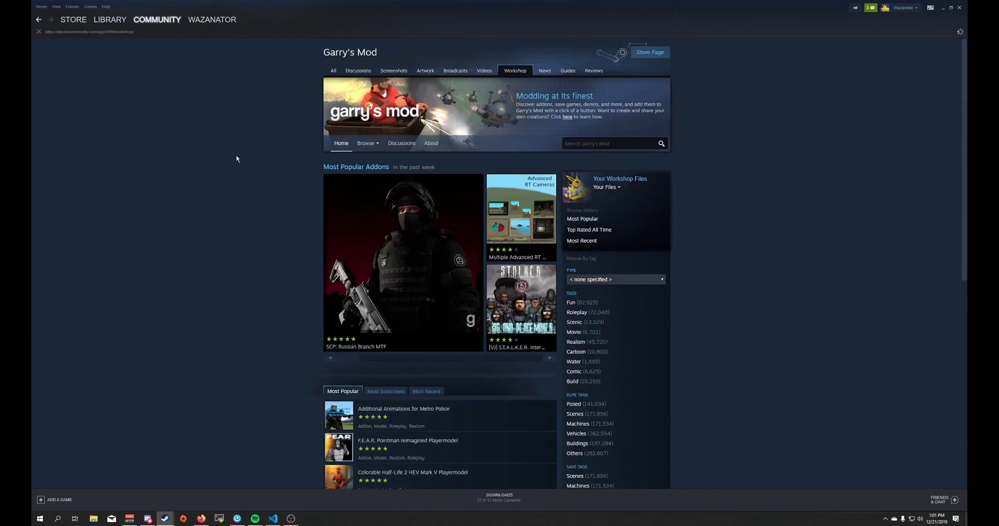
# - Filter the Workshop by the Weapon type and scroll through the results
pyautogui.click(611, 281)
pyautogui.click(591, 307)
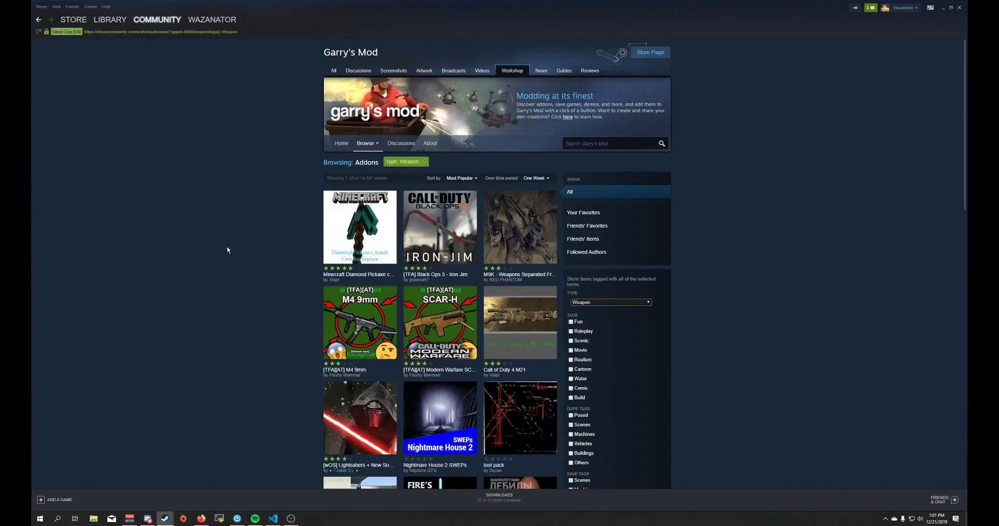
pyautogui.scroll(-3, 223, 250)
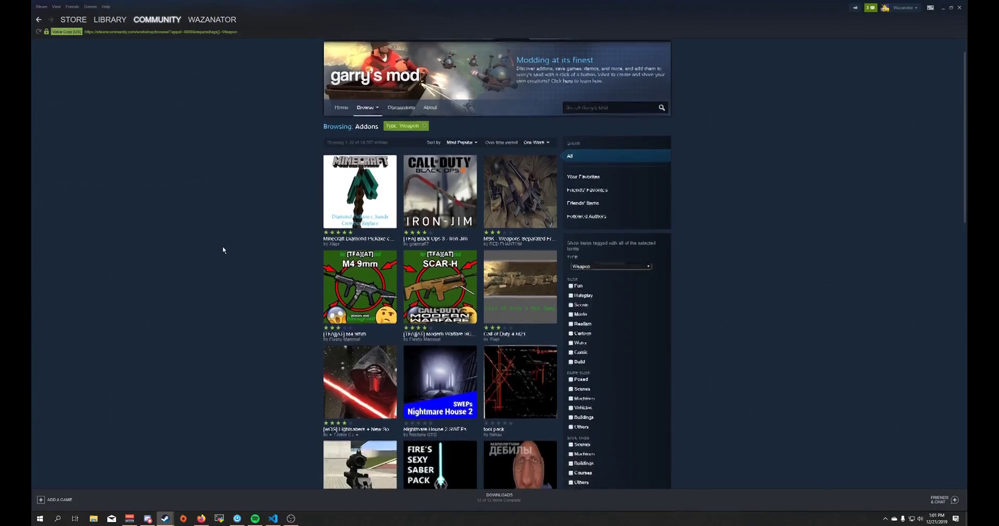
pyautogui.scroll(-4, 223, 251)
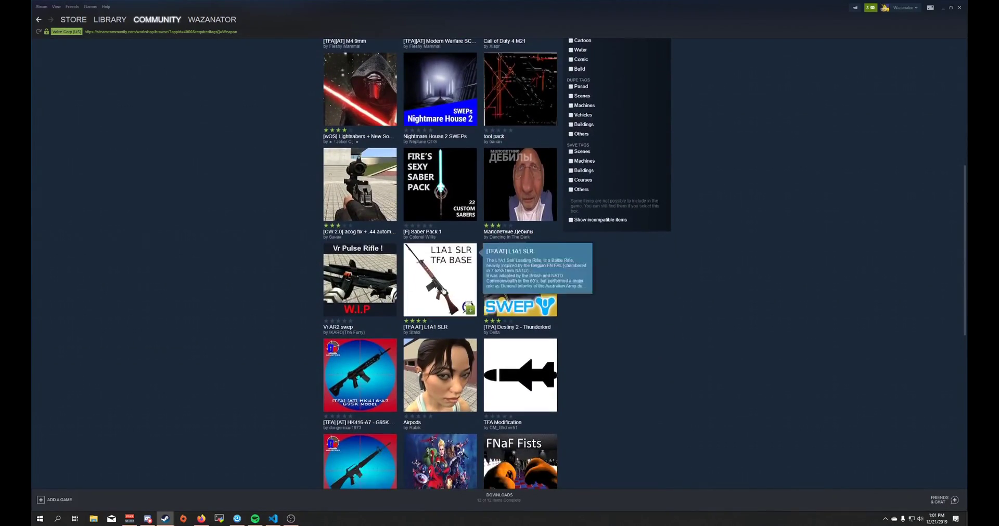
# - View the L1A1 SLR addon page, then return to browsing the weapon grid
pyautogui.moveTo(519, 281)
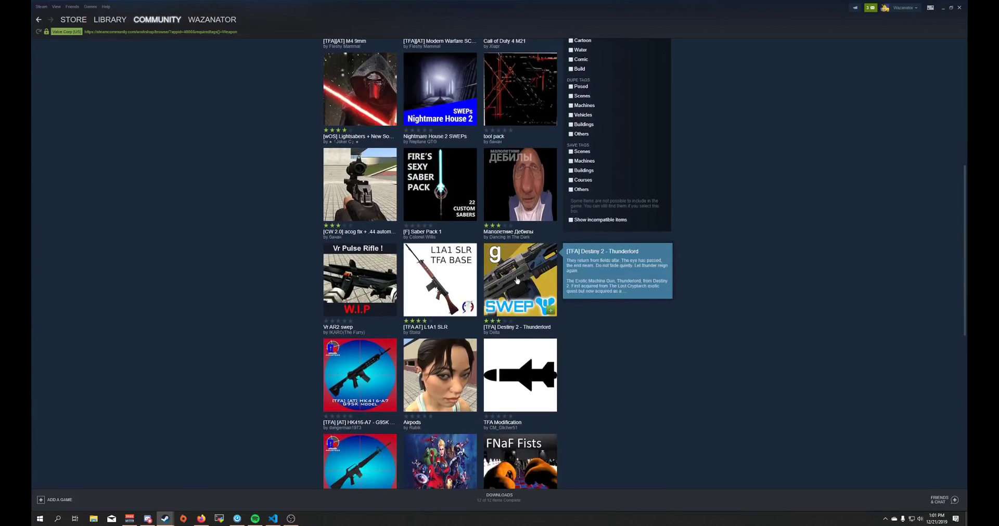
pyautogui.moveTo(436, 272)
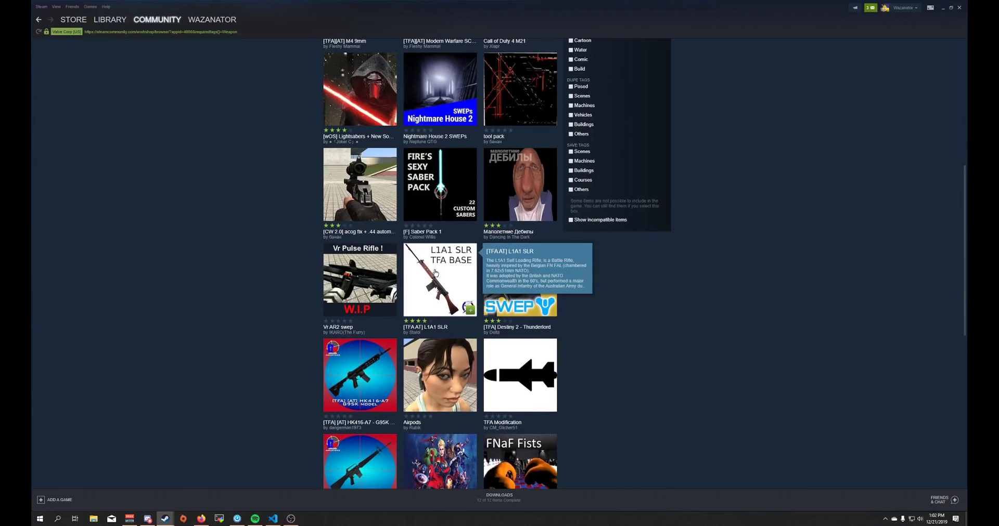
pyautogui.click(436, 273)
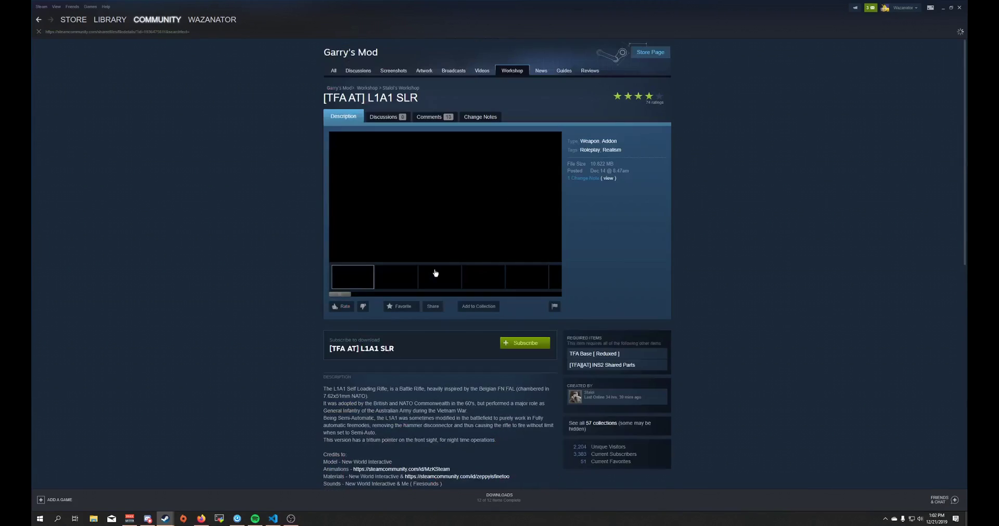
pyautogui.click(38, 19)
pyautogui.scroll(-3, 456, 288)
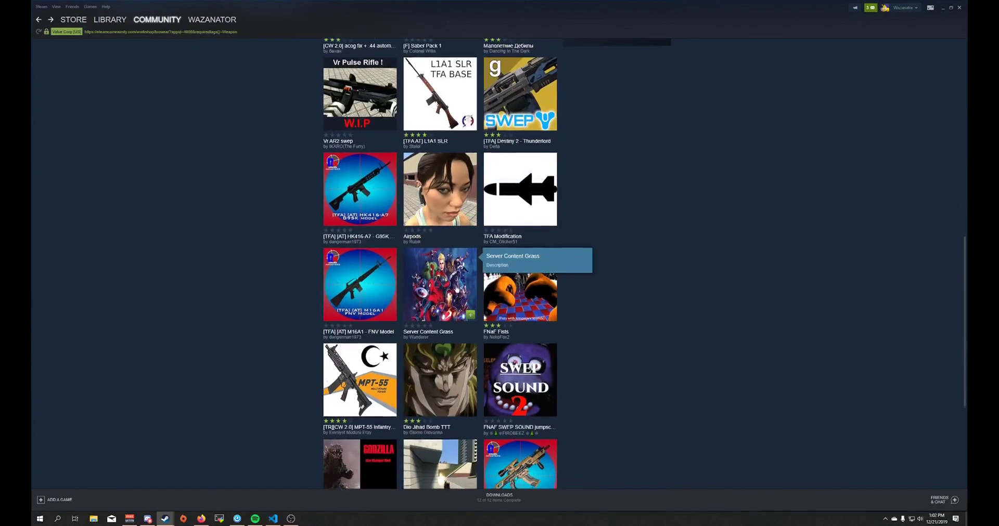
pyautogui.scroll(-3, 456, 289)
pyautogui.moveTo(385, 257)
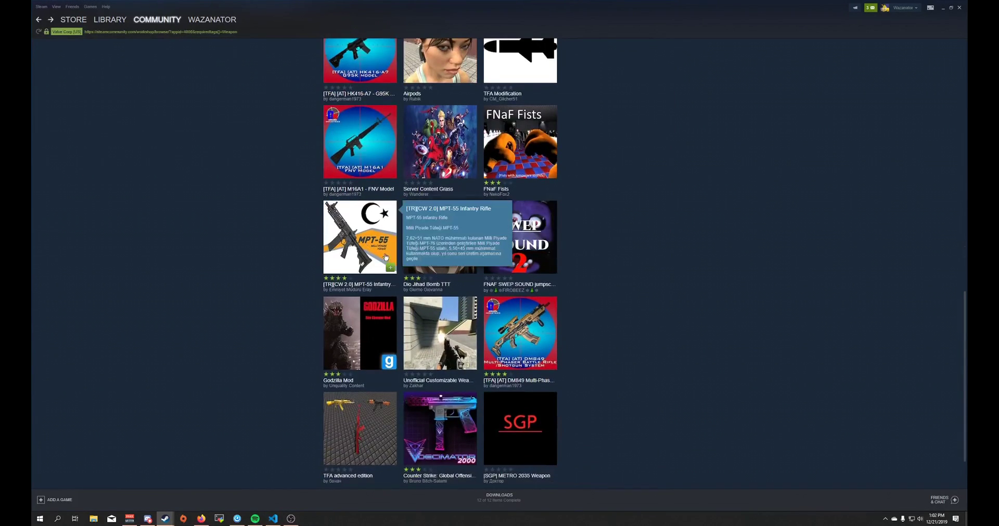
pyautogui.scroll(14, 372, 241)
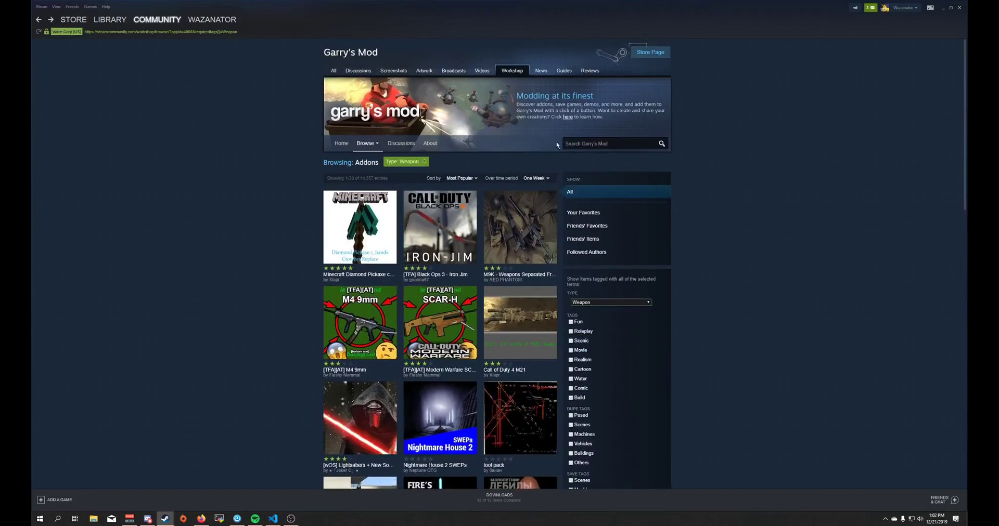
# - Change the Workshop time period to Three Months
pyautogui.moveTo(533, 212)
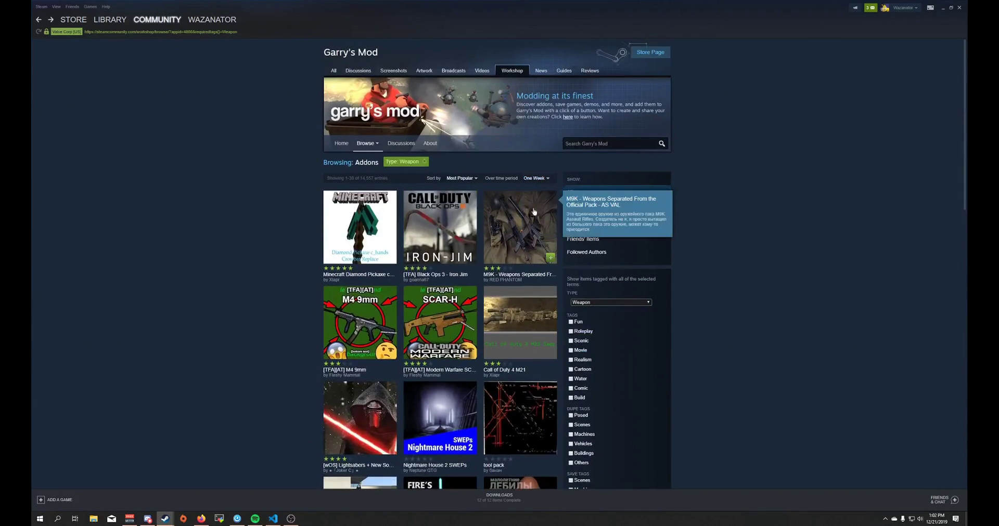
pyautogui.click(536, 178)
pyautogui.click(533, 221)
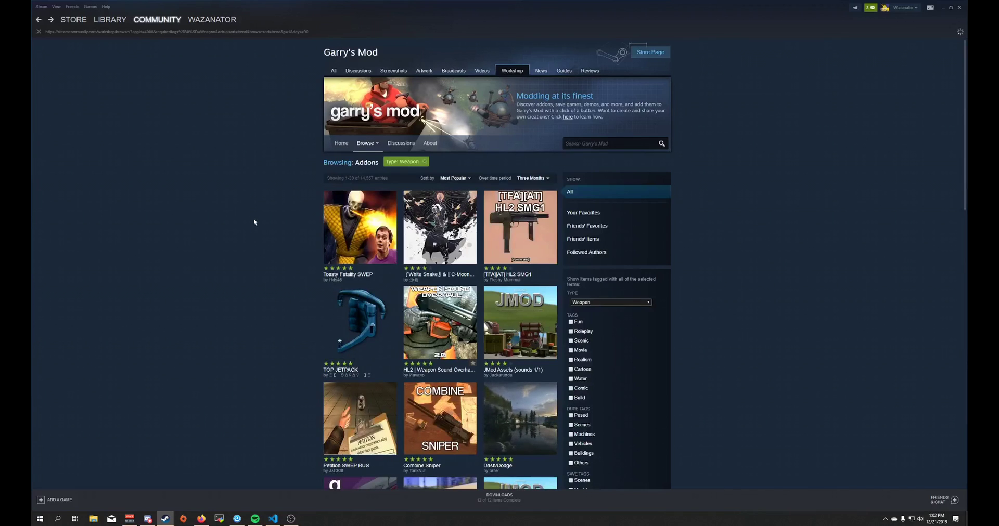
pyautogui.scroll(-3, 254, 217)
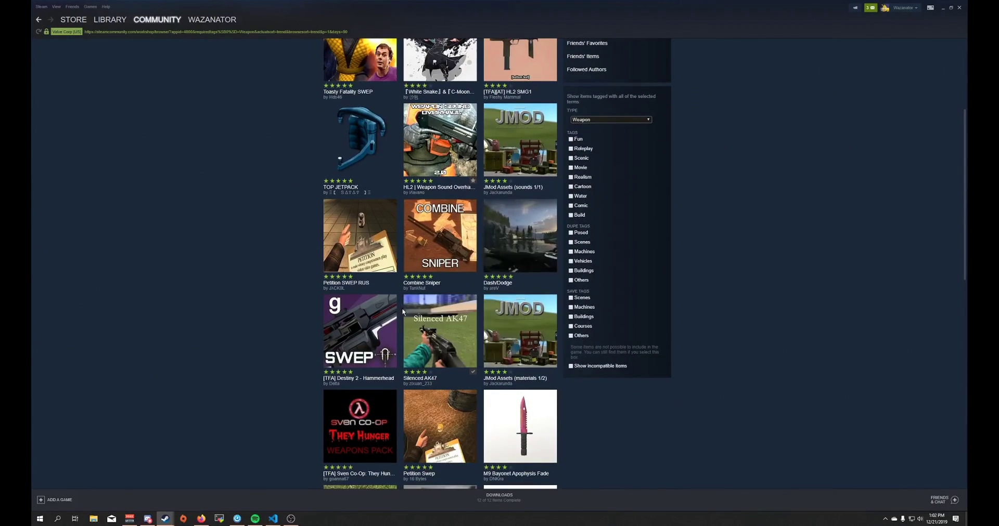
# - Open the Silenced AK47 page, select its item ID in the address, then return to the library
pyautogui.moveTo(440, 318)
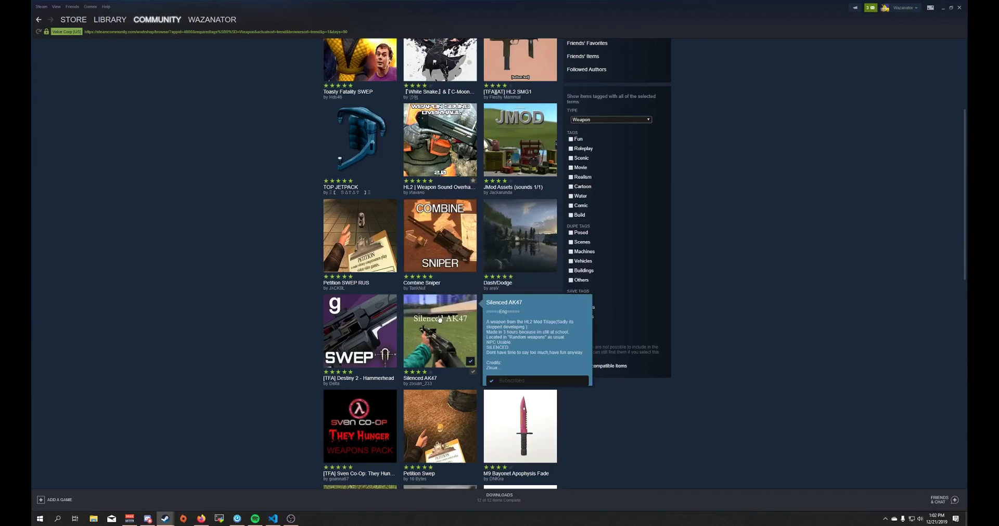
pyautogui.click(440, 318)
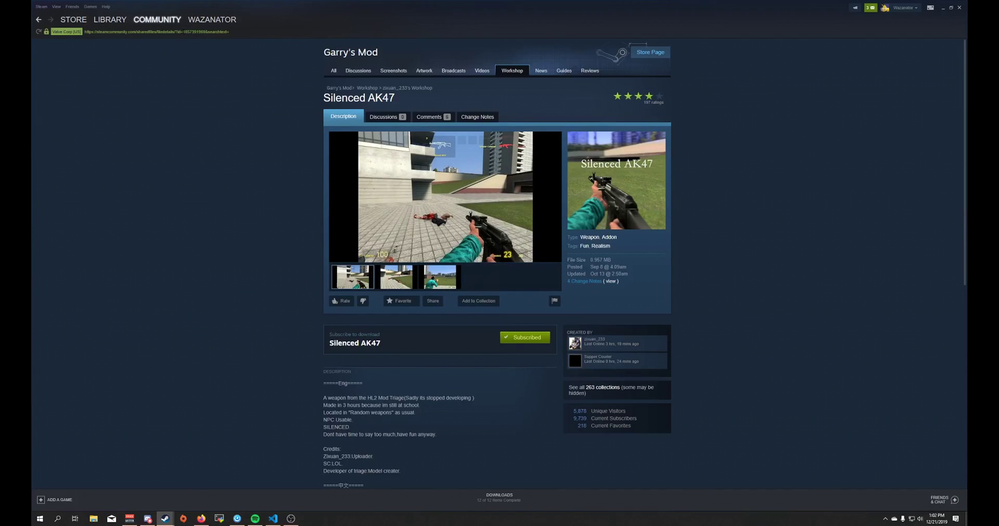
pyautogui.moveTo(182, 31); pyautogui.dragTo(205, 31)
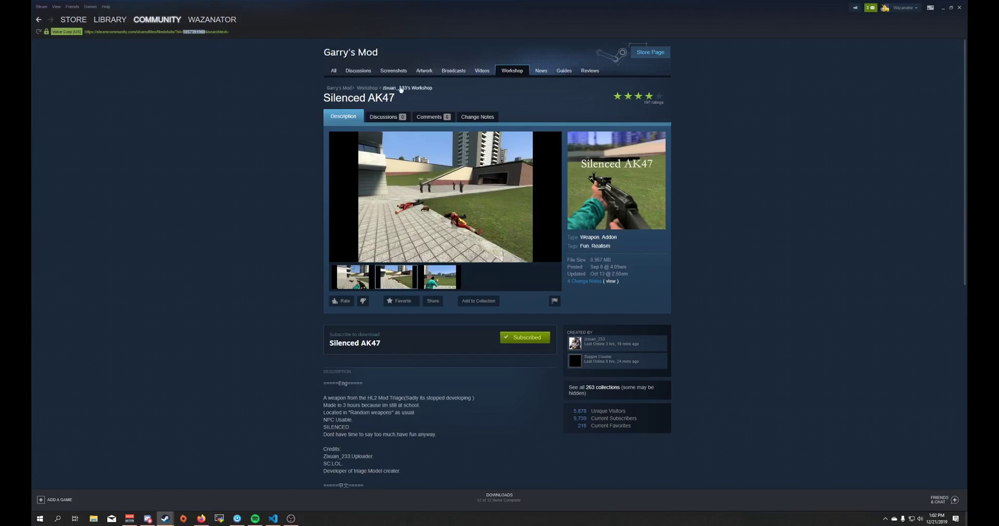
pyautogui.click(109, 19)
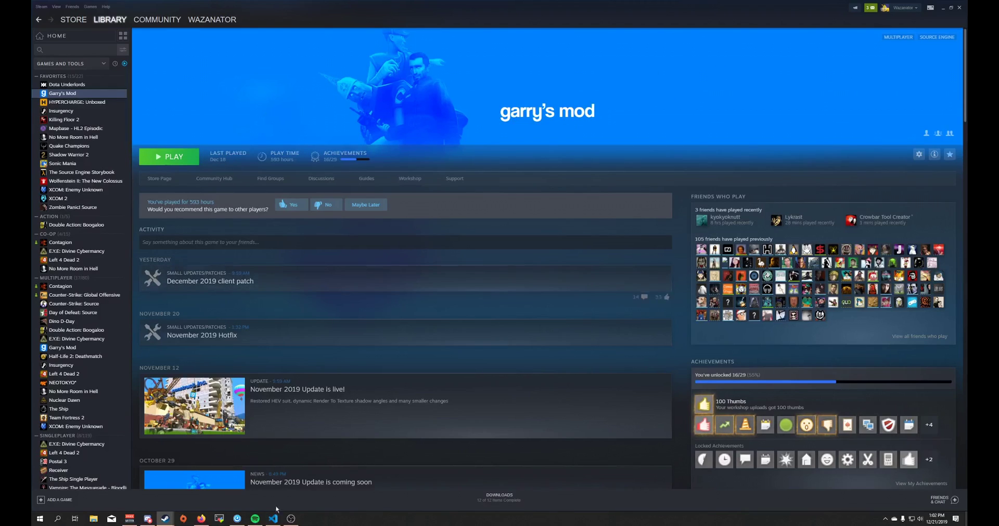
# - Browse Garry's Mod's local files from the Local Files tab of its Properties
pyautogui.rightClick(80, 94)
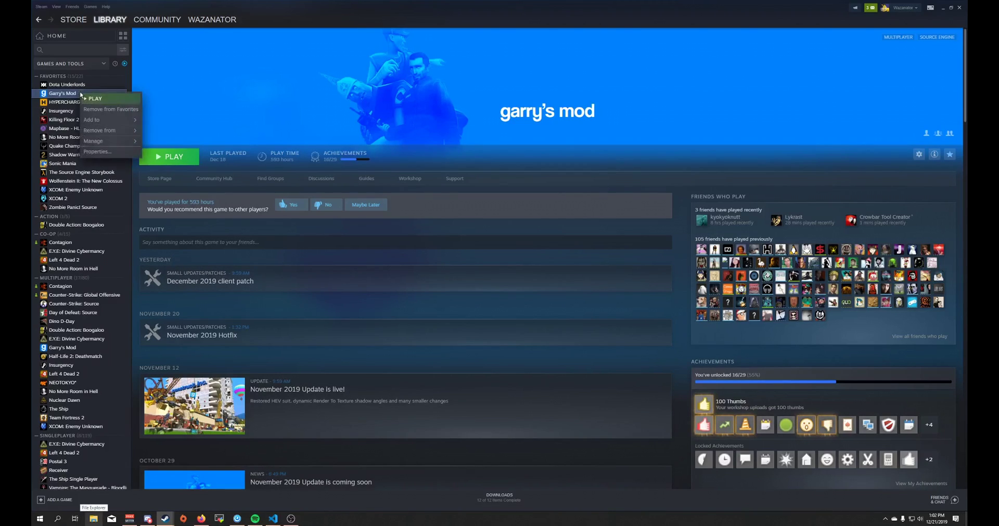
pyautogui.click(96, 153)
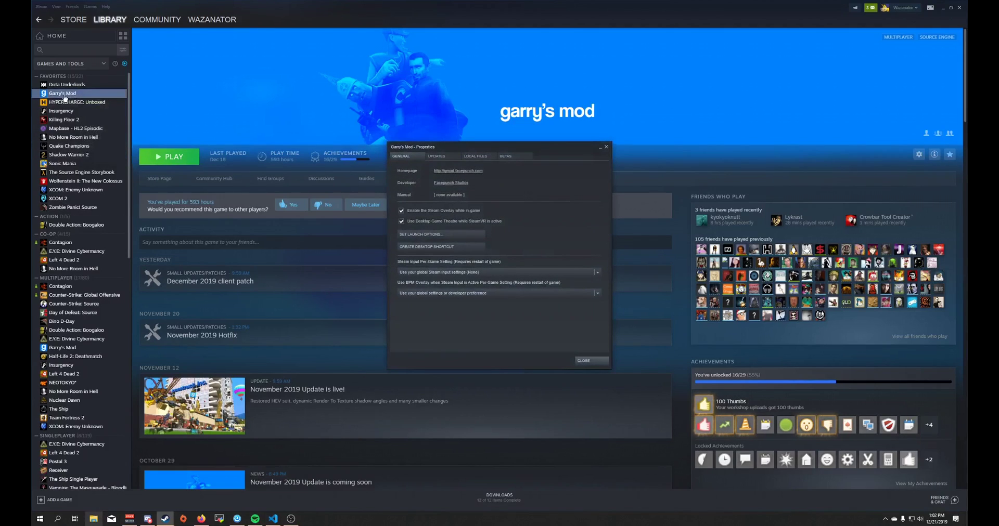
pyautogui.click(474, 157)
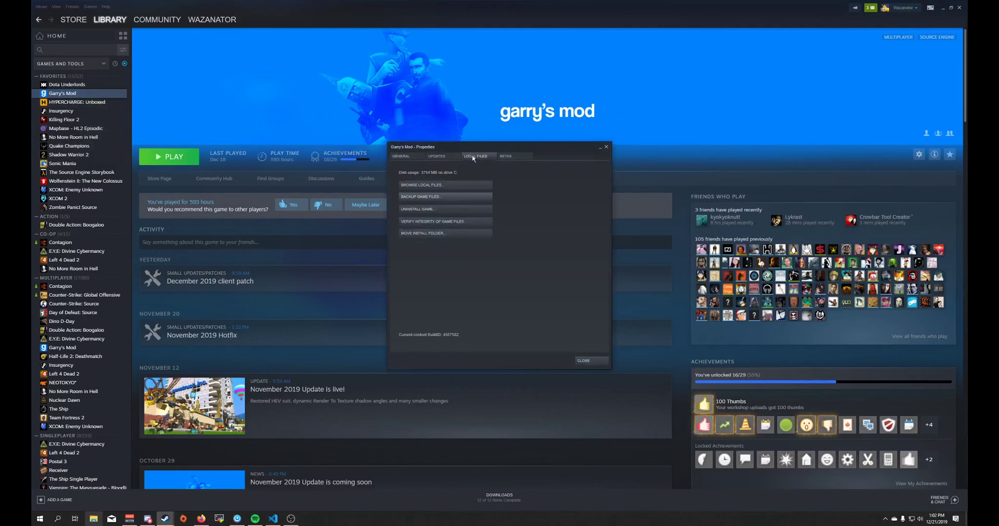
pyautogui.click(440, 186)
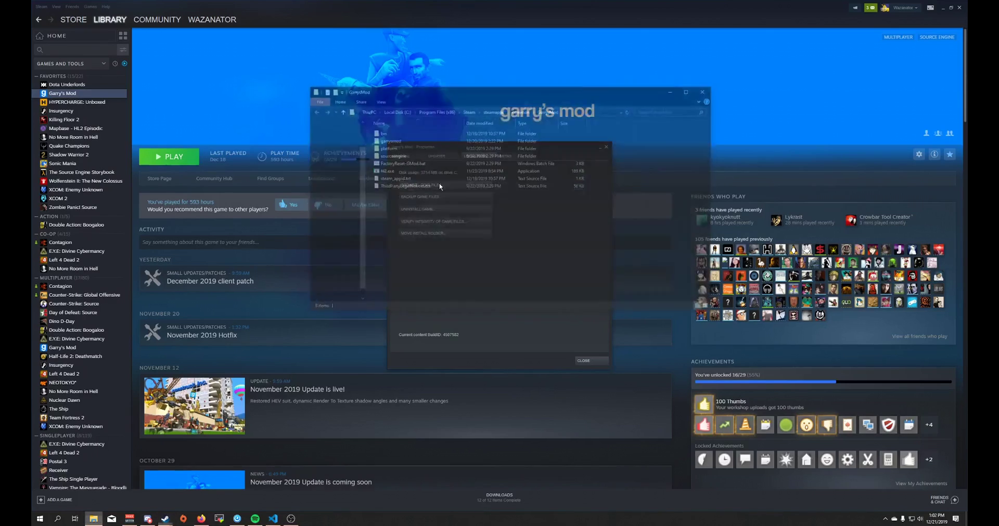
# - Open the bin folder in a second window on the left, with the GarrysMod window on the right
pyautogui.doubleClick(381, 134)
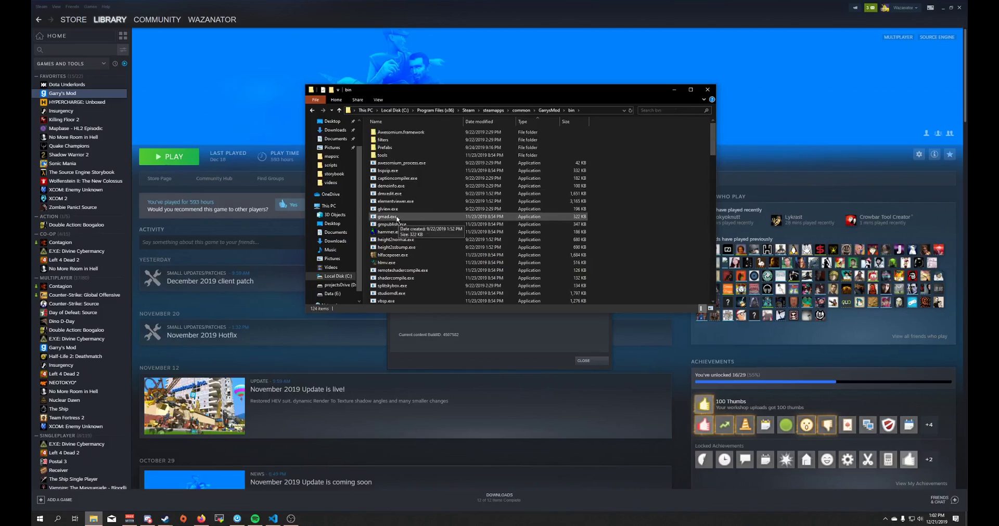
pyautogui.click(549, 110)
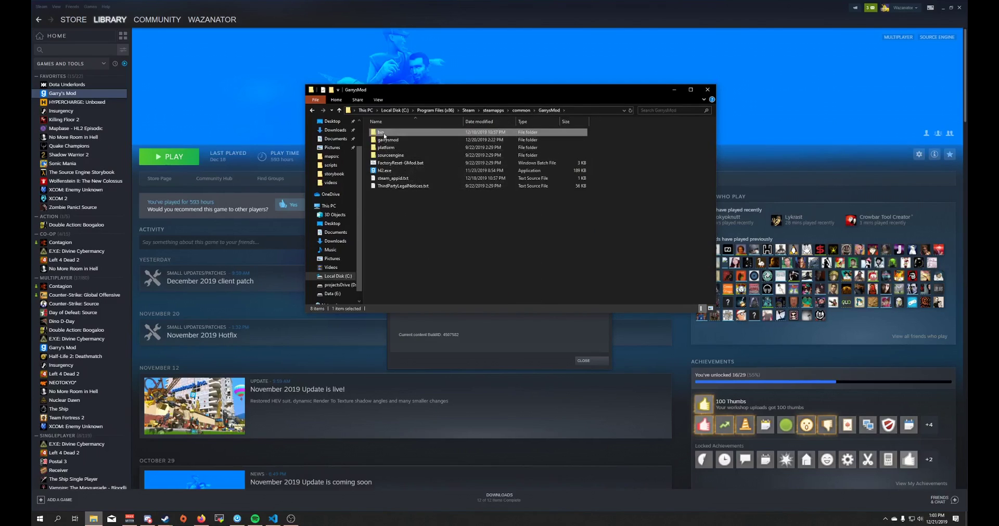
pyautogui.rightClick(384, 135)
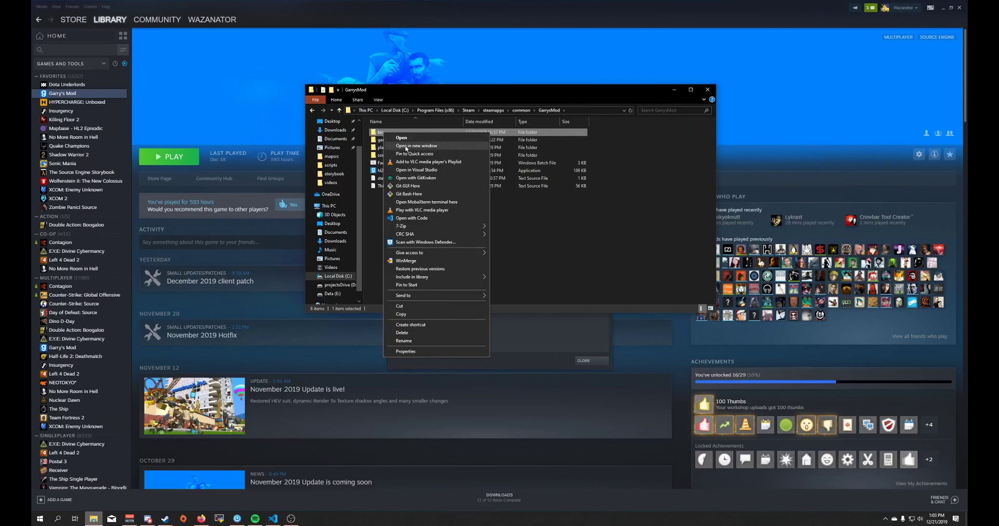
pyautogui.click(406, 147)
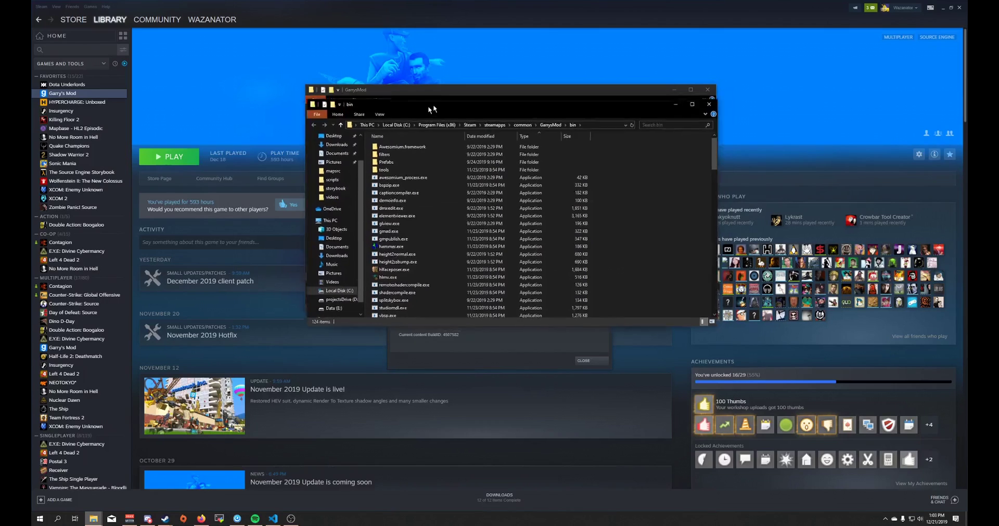
pyautogui.moveTo(433, 104); pyautogui.dragTo(173, 91)
pyautogui.moveTo(499, 93); pyautogui.dragTo(651, 93)
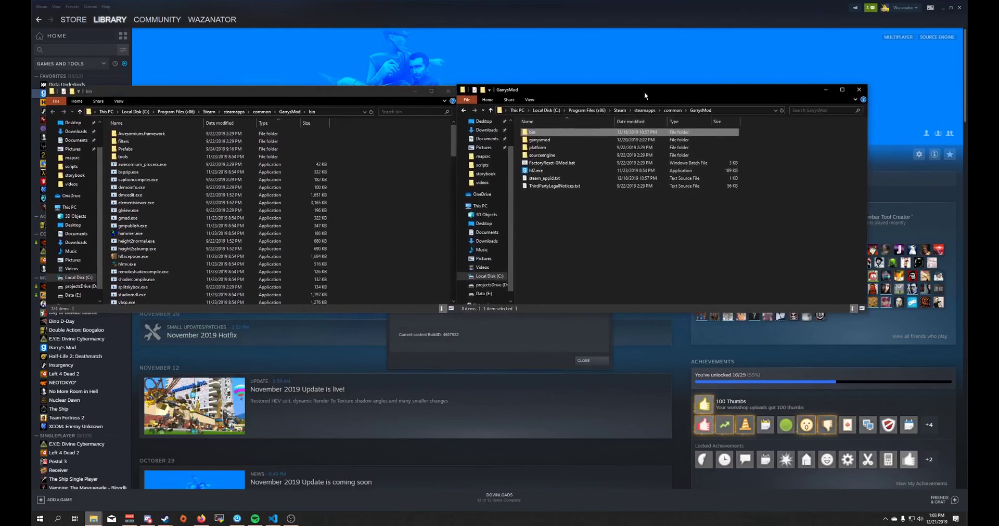
# - Go into garrysmod\addons and select silenced_ak47.gma
pyautogui.doubleClick(540, 140)
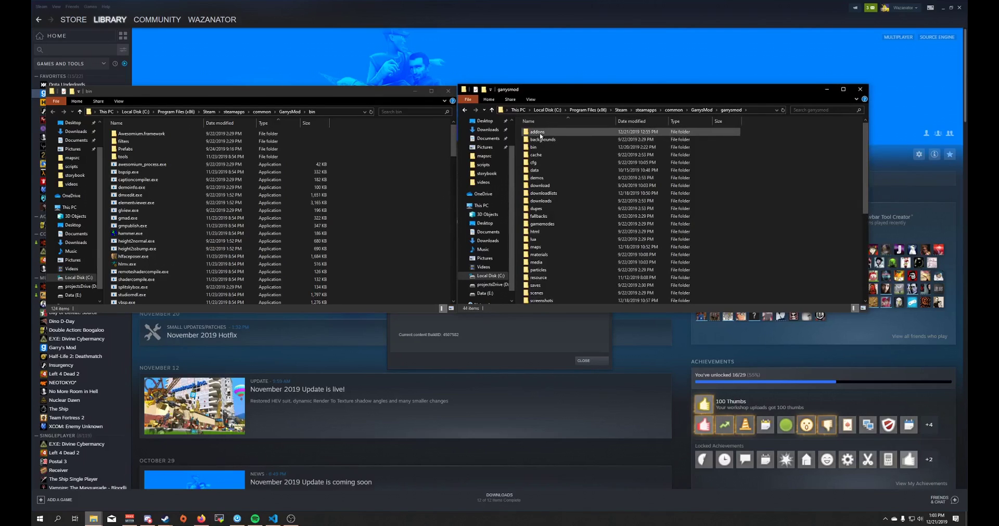
pyautogui.doubleClick(537, 131)
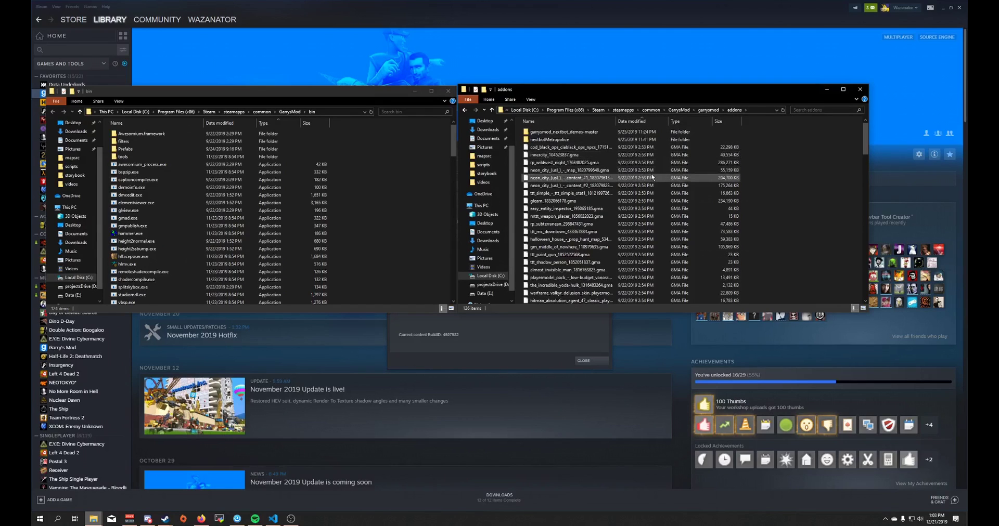
pyautogui.scroll(-20, 651, 182)
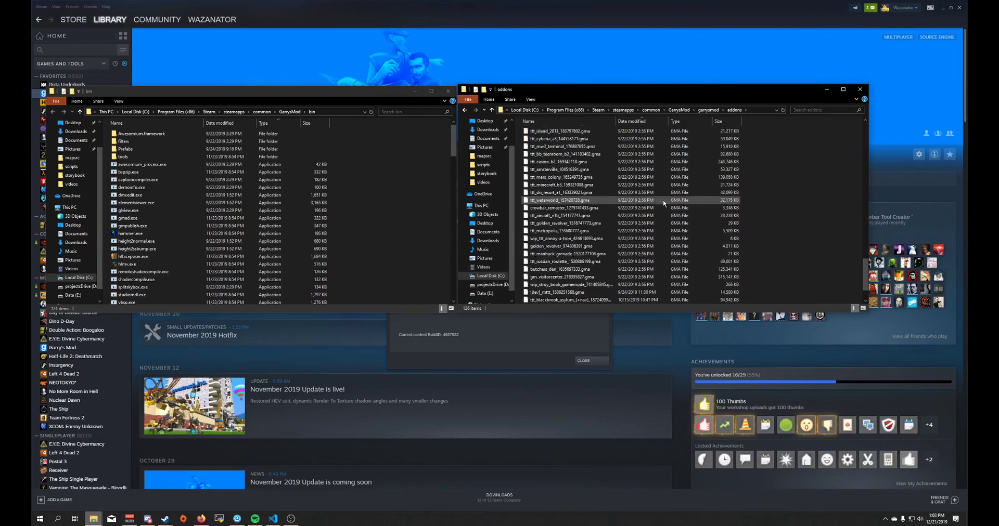
pyautogui.click(627, 300)
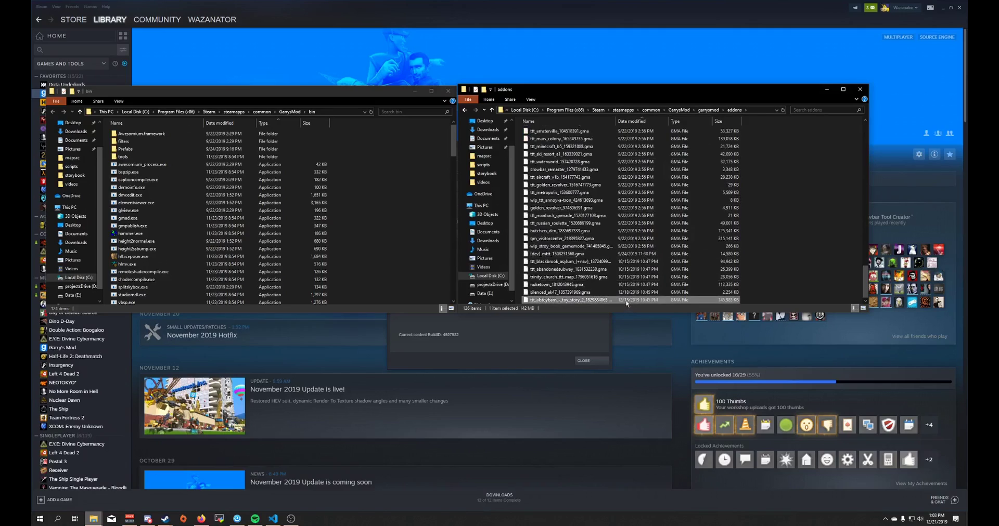
pyautogui.click(583, 292)
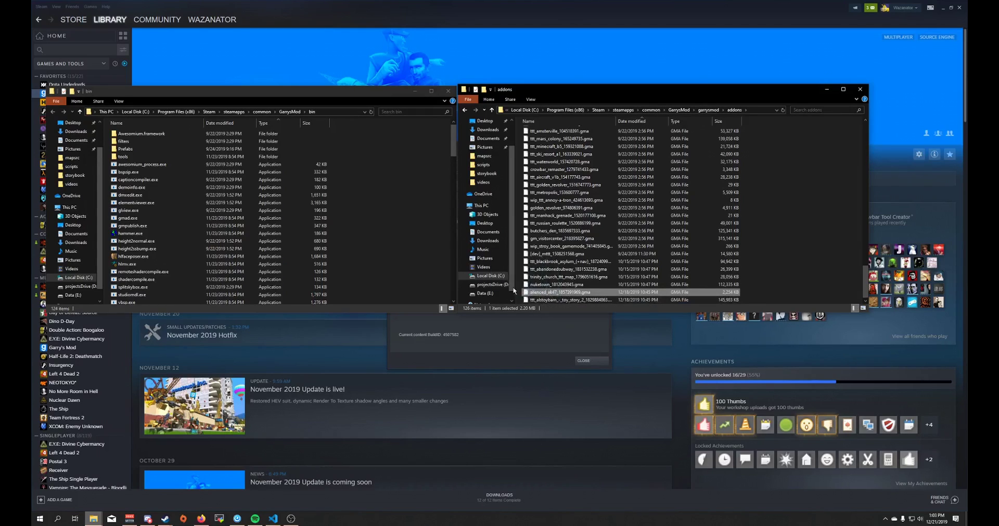
# - Extract silenced_ak47.gma by dropping it onto gmpublish.exe in the bin window
pyautogui.moveTo(551, 293); pyautogui.dragTo(139, 219)
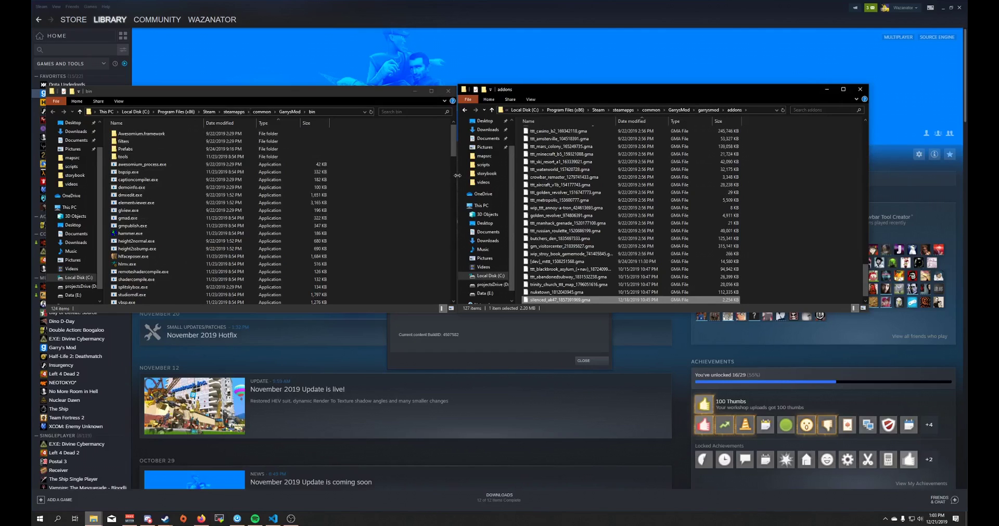
pyautogui.scroll(20, 671, 223)
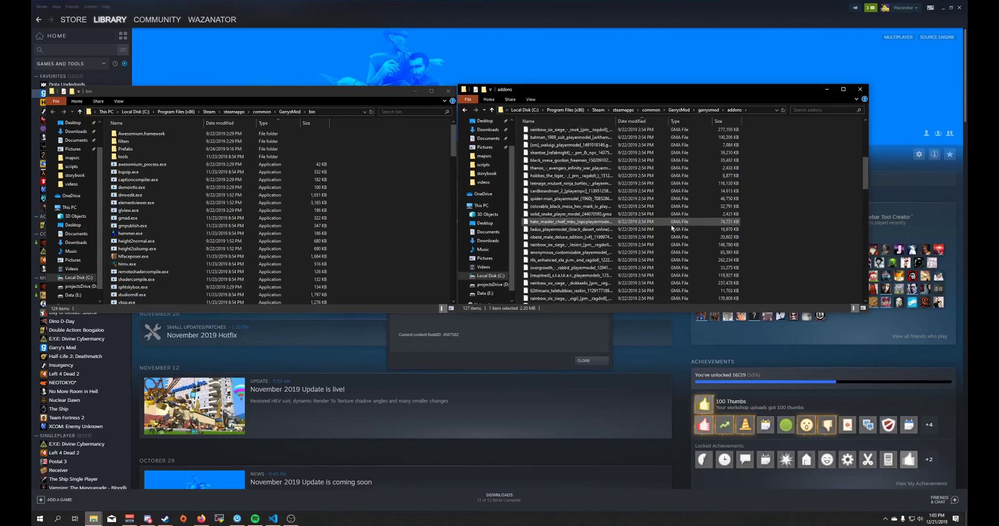
pyautogui.scroll(8, 671, 228)
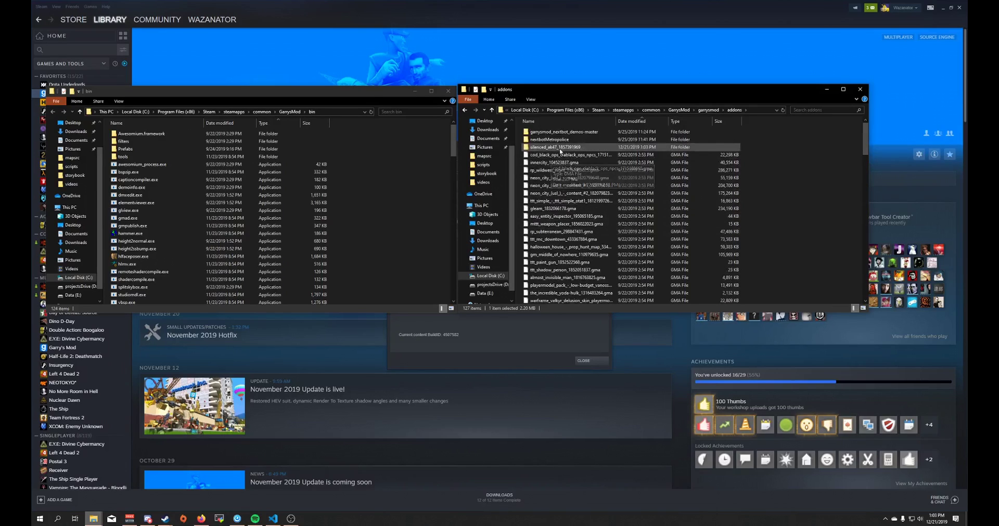
pyautogui.click(557, 148)
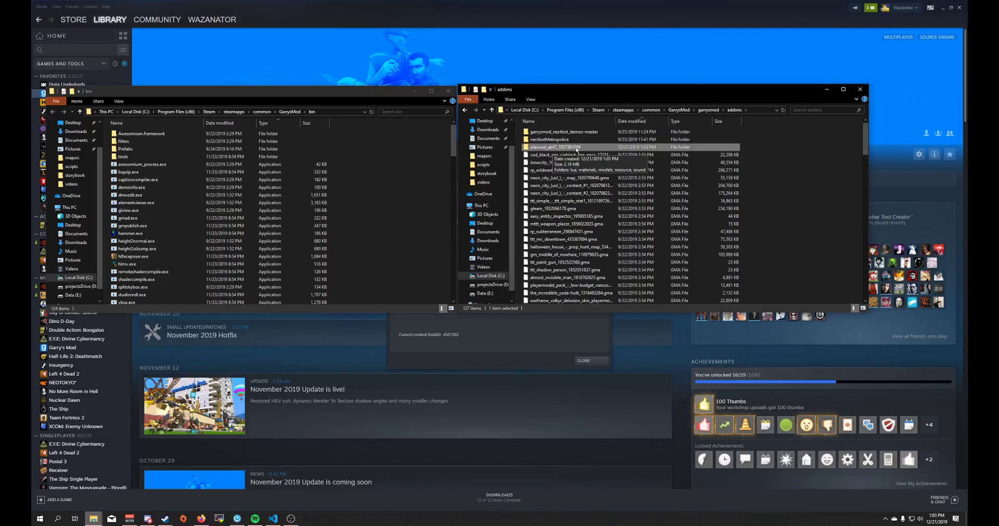
pyautogui.doubleClick(541, 148)
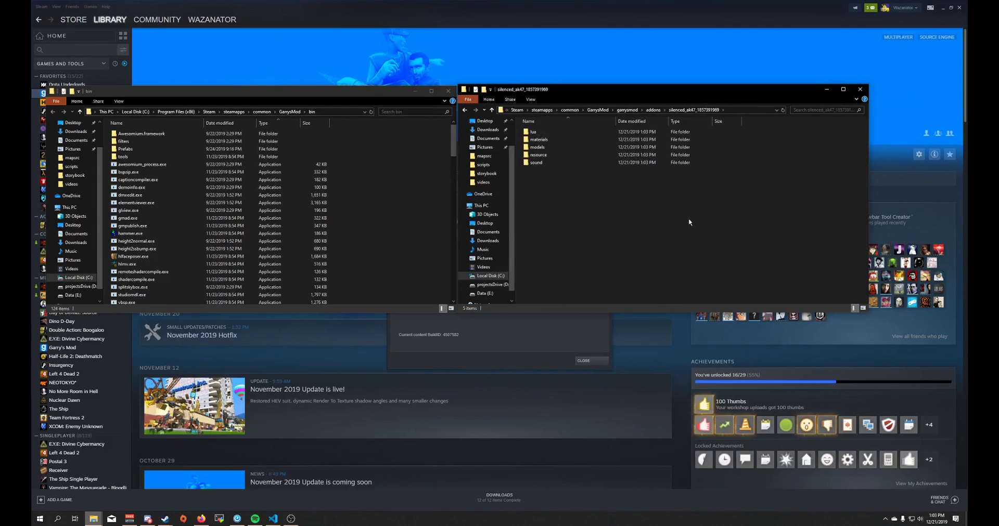
pyautogui.doubleClick(531, 133)
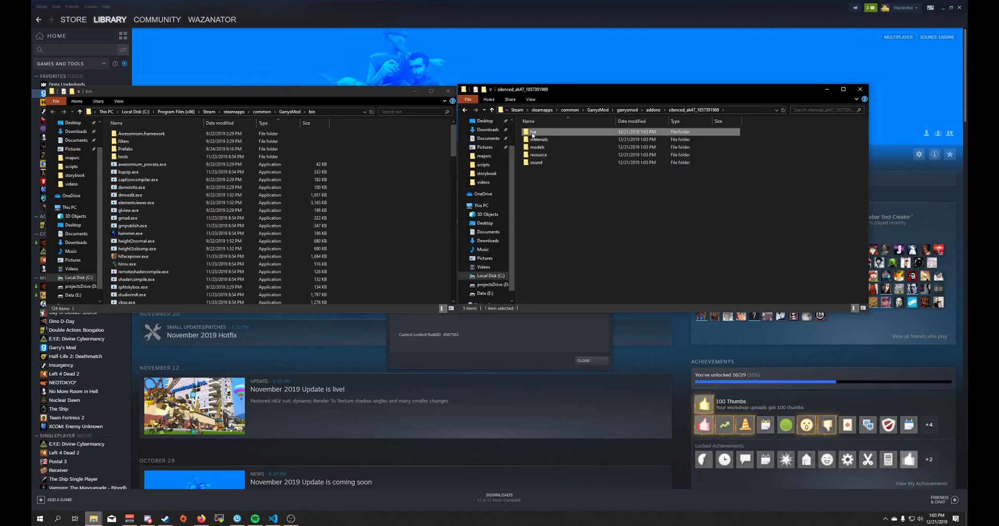
pyautogui.doubleClick(532, 134)
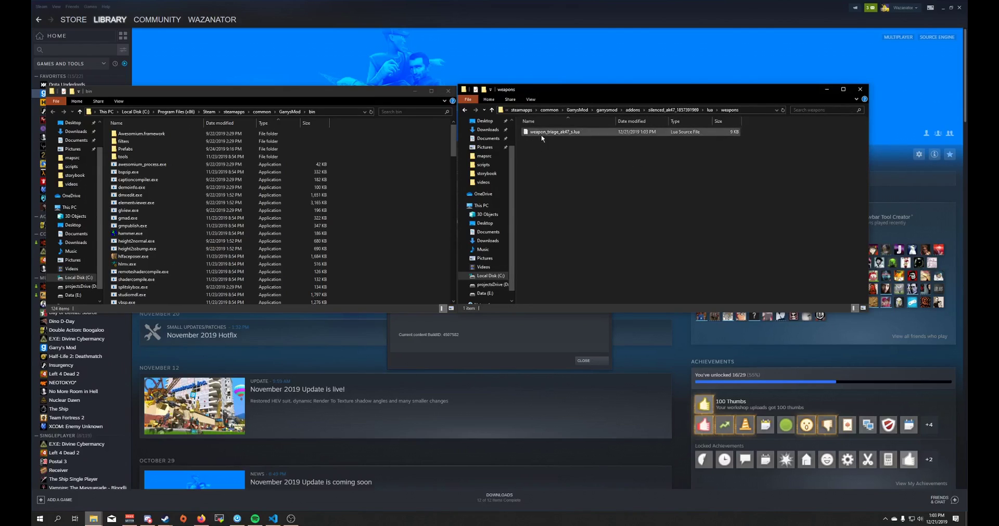
pyautogui.click(545, 132)
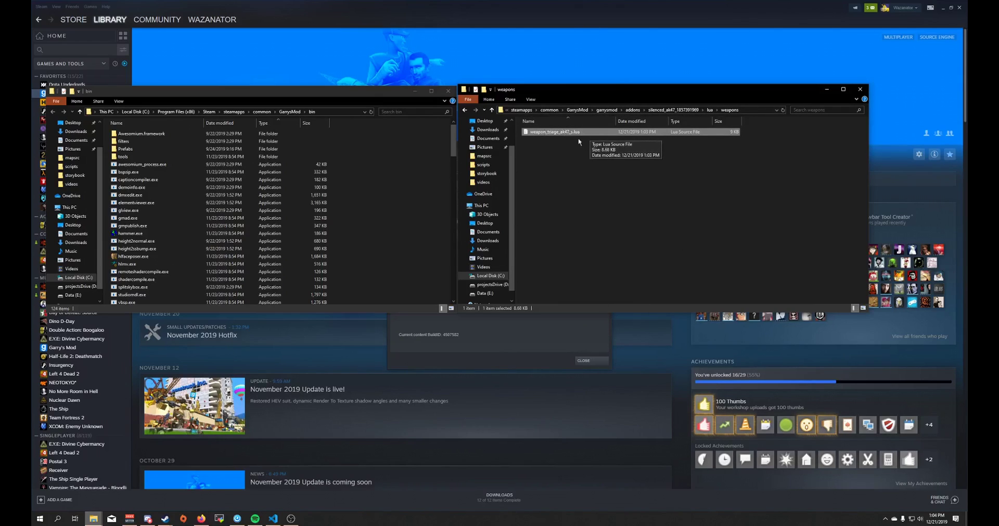
# - Close the properties window and search the Garry's Mod Workshop for 'TTT'
pyautogui.click(543, 353)
pyautogui.click(583, 361)
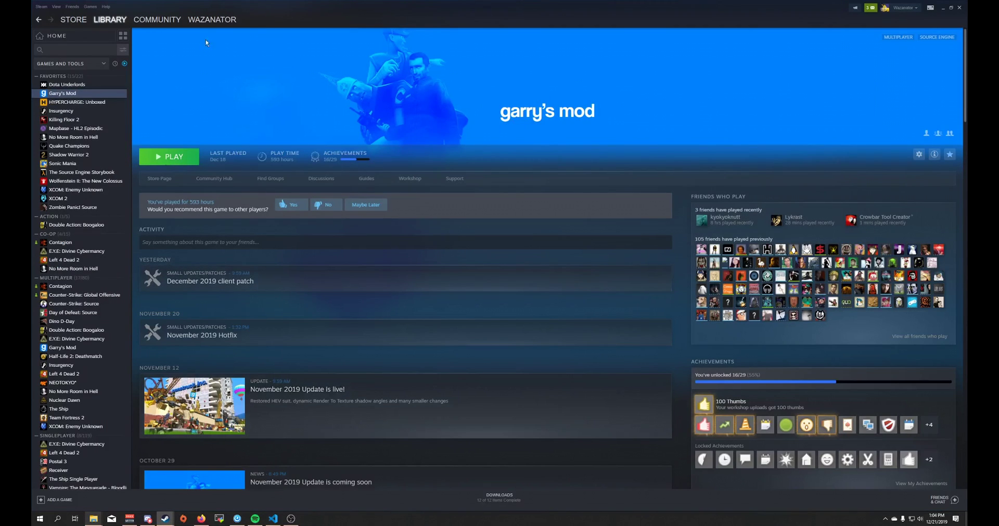
pyautogui.click(409, 179)
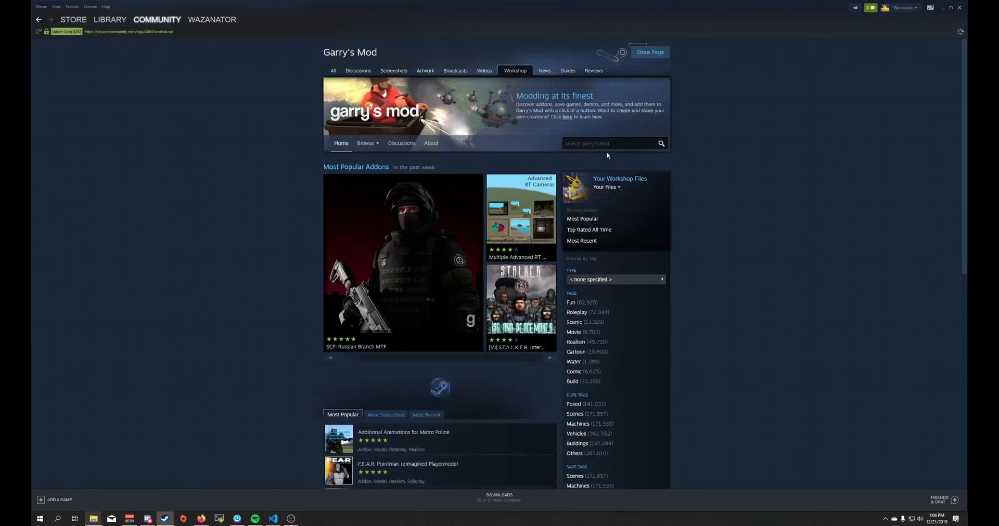
pyautogui.click(608, 144)
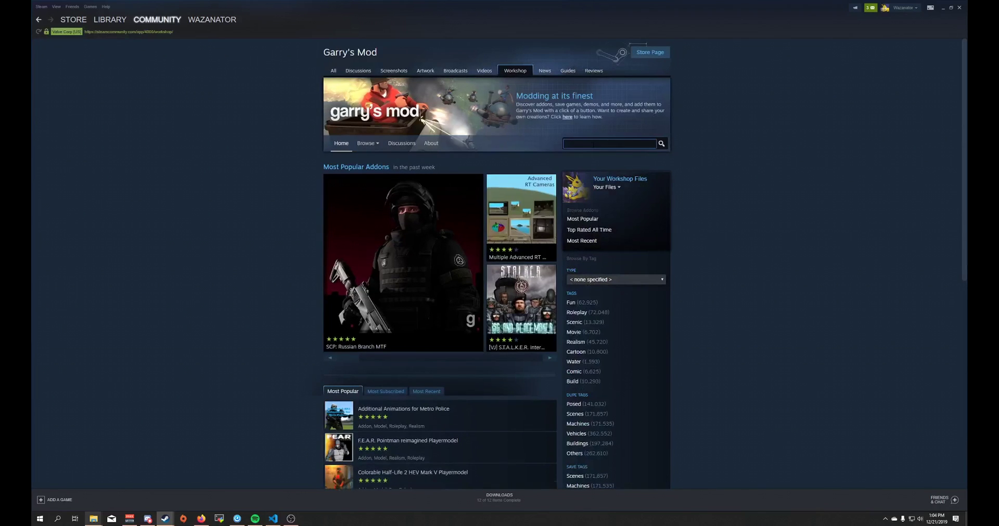
pyautogui.write('TT')
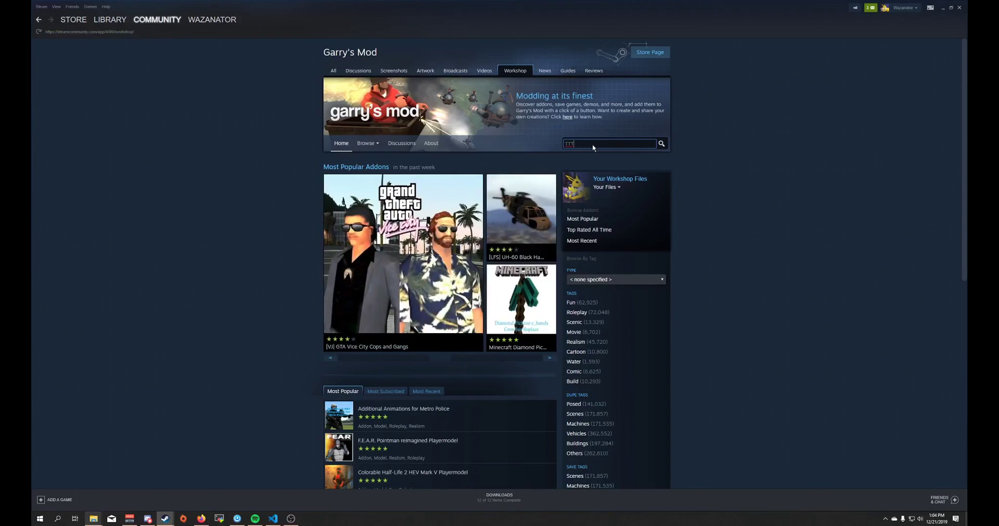
pyautogui.write('T')
pyautogui.press('Return')
# - Limit the TTT results to Weapon addons and open the TTT Famas page
pyautogui.click(598, 302)
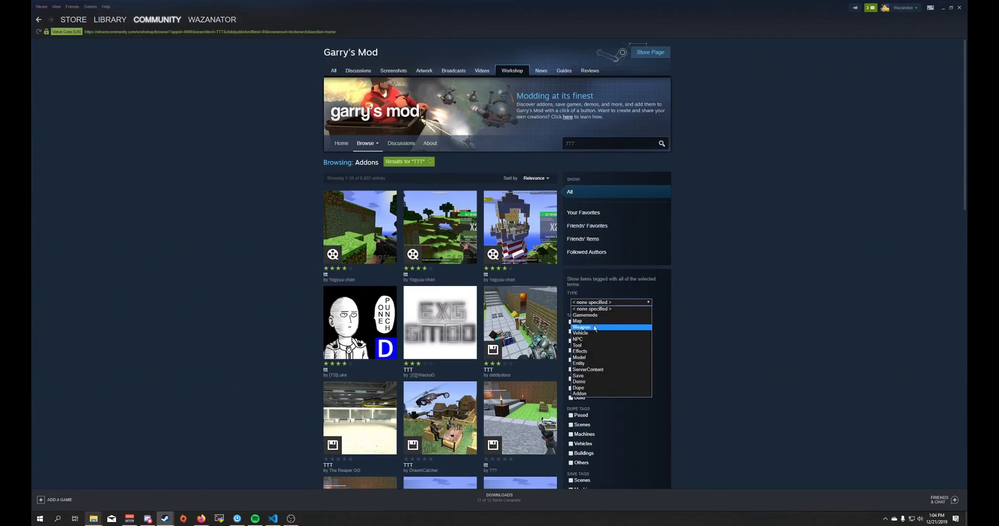
pyautogui.click(593, 328)
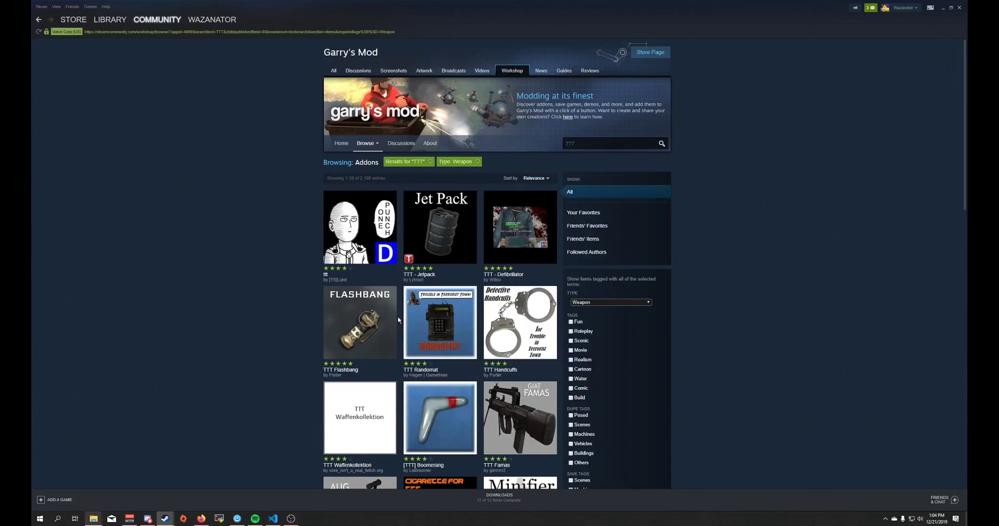
pyautogui.moveTo(368, 319)
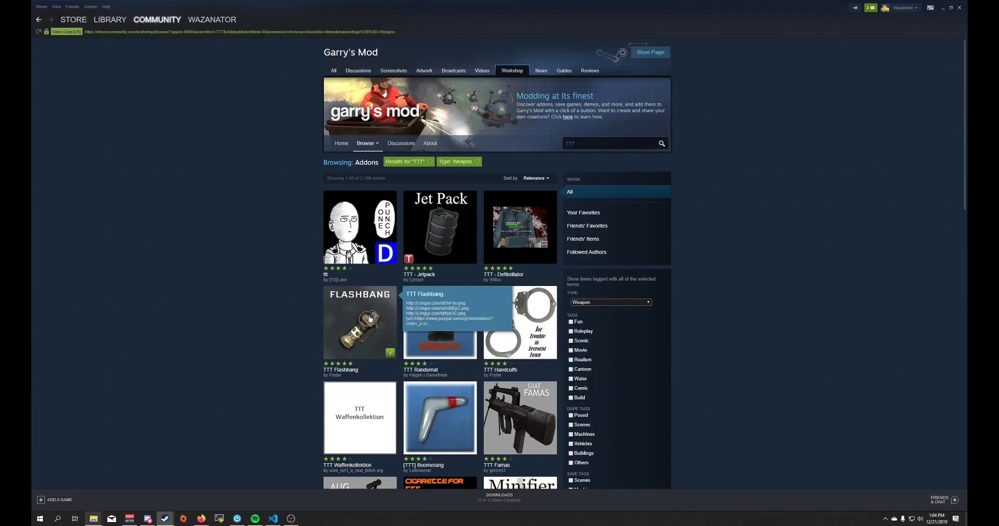
pyautogui.scroll(-1, 484, 315)
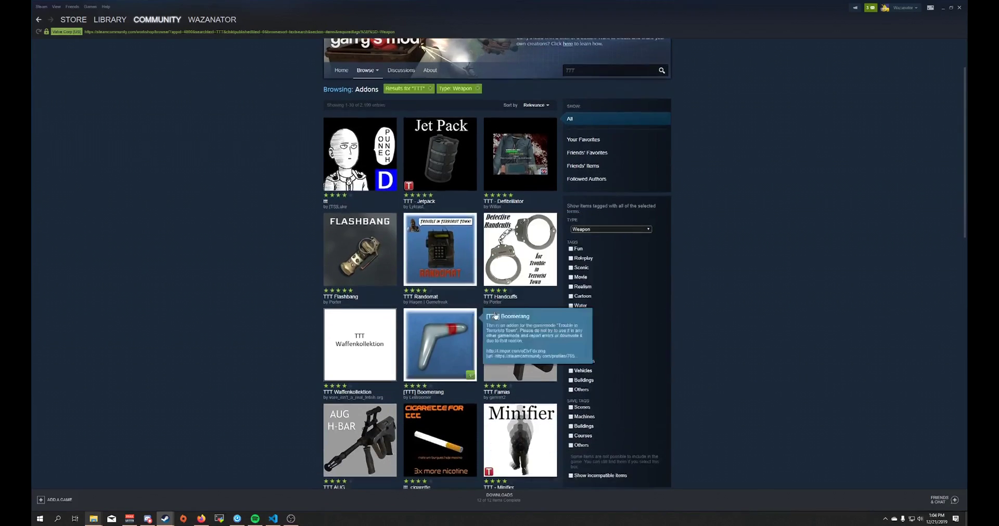
pyautogui.moveTo(518, 352)
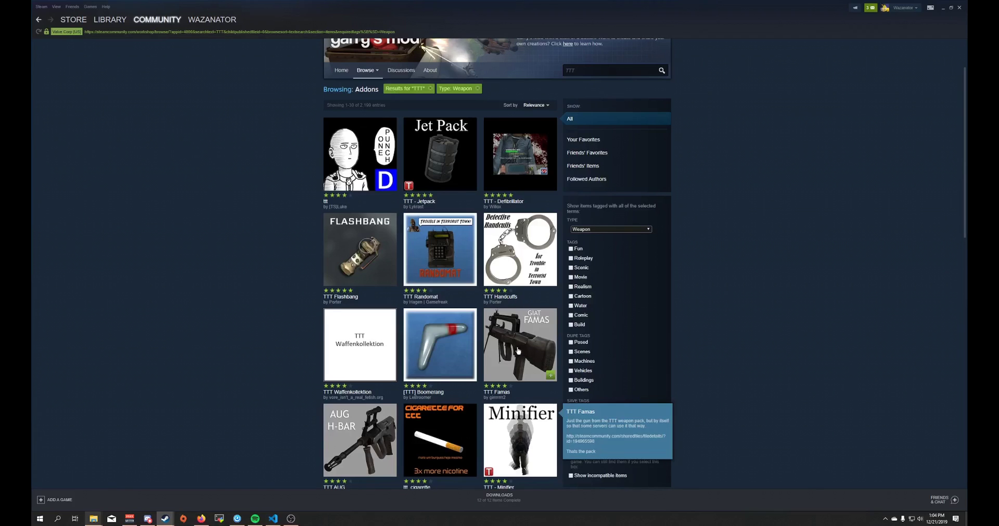
pyautogui.click(517, 352)
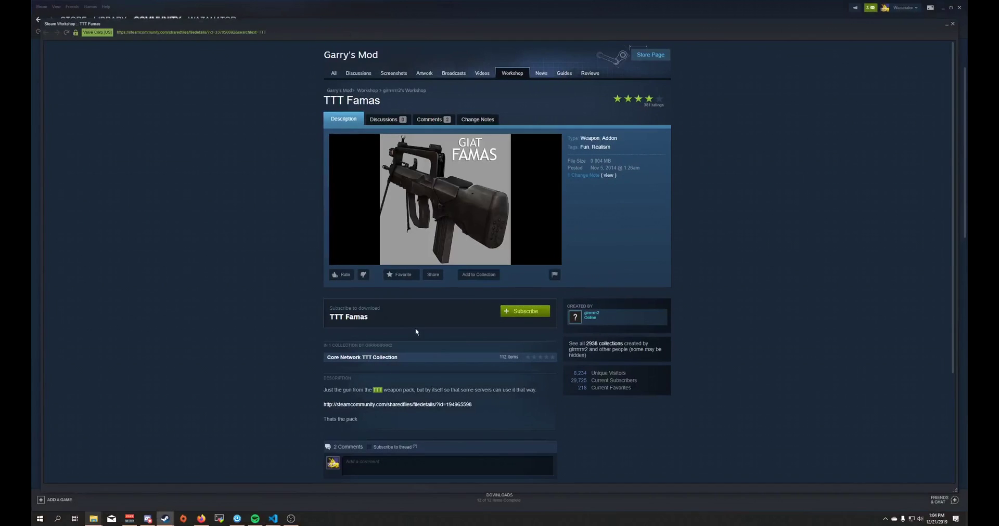
# - Subscribe to TTT Famas, close the item window, and return to the library
pyautogui.click(522, 312)
pyautogui.click(520, 319)
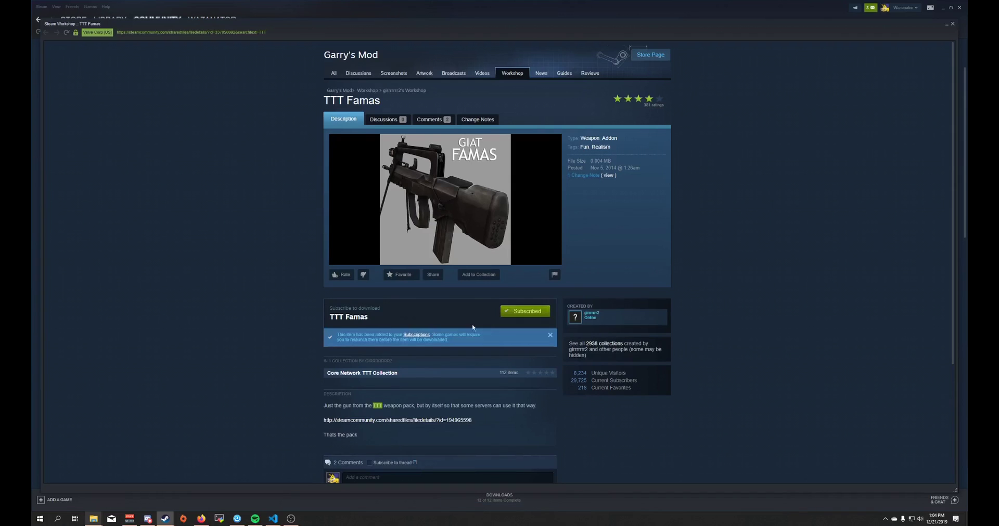
pyautogui.click(952, 25)
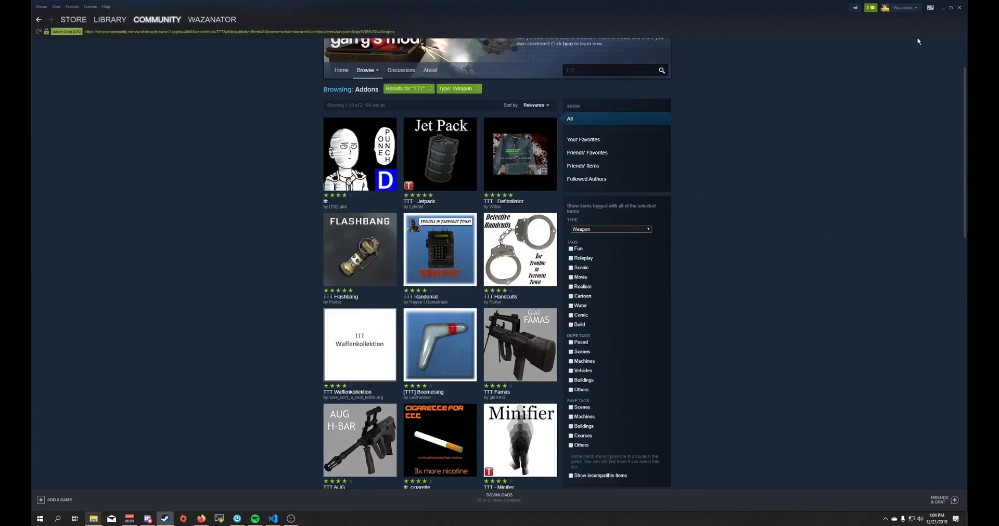
pyautogui.click(122, 19)
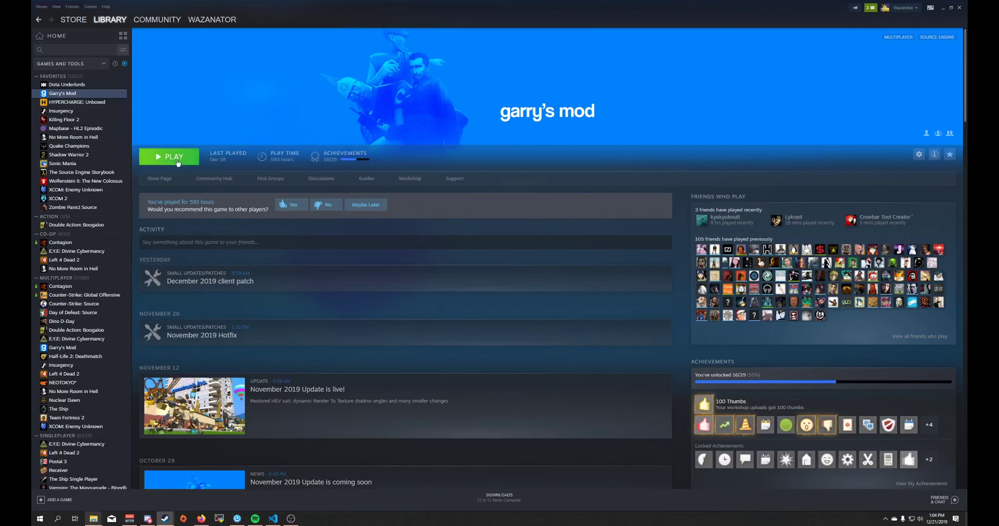
# - Press PLAY on the Garry's Mod library page to launch the game
pyautogui.click(180, 158)
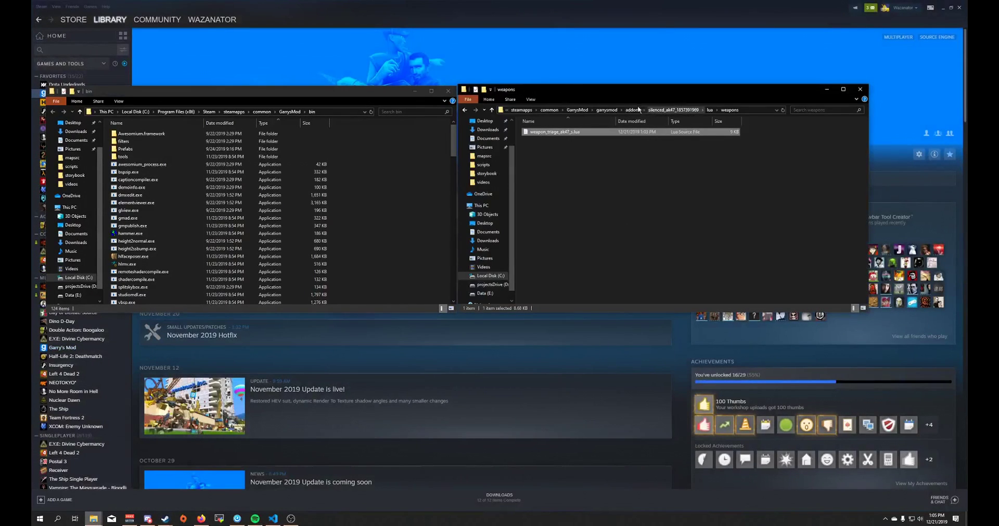
# - Extract the TTT Famas GMA from the addons folder by dropping it onto gmad
pyautogui.click(632, 109)
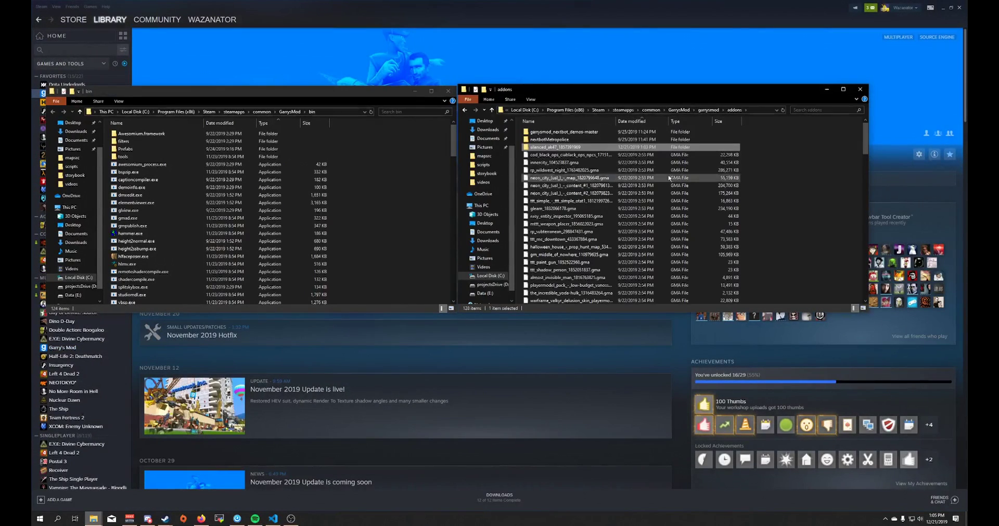
pyautogui.moveTo(866, 131); pyautogui.dragTo(867, 285)
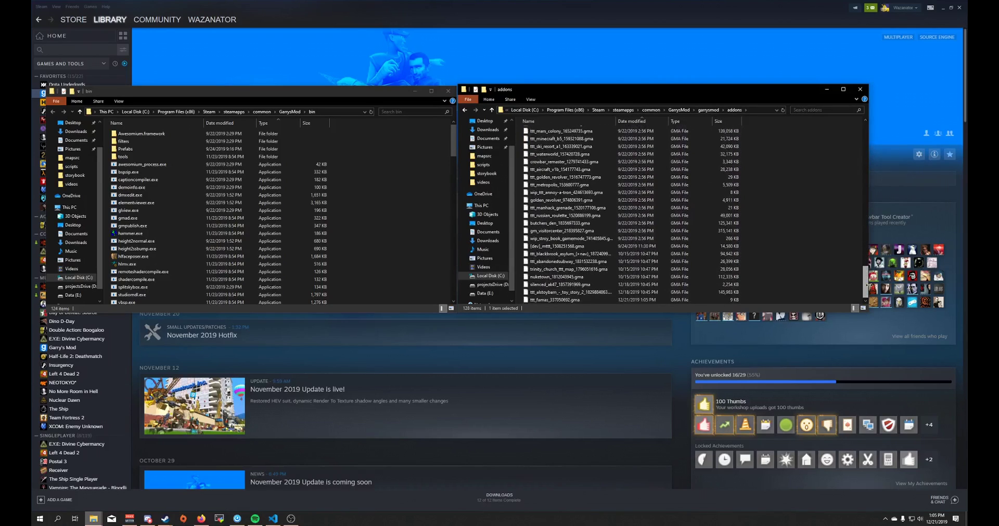
pyautogui.click(578, 300)
pyautogui.moveTo(547, 302); pyautogui.dragTo(152, 220)
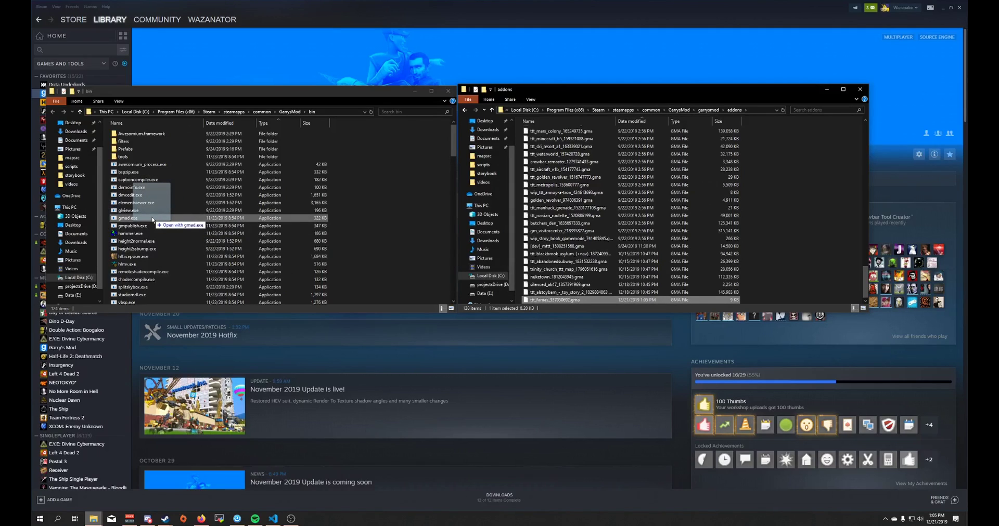
pyautogui.moveTo(153, 219); pyautogui.dragTo(152, 219)
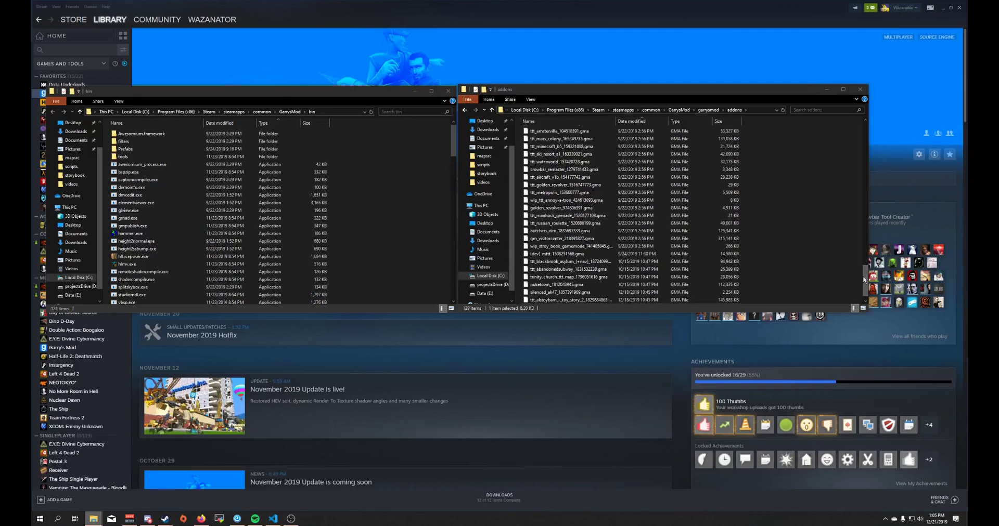
pyautogui.moveTo(864, 279); pyautogui.dragTo(854, 118)
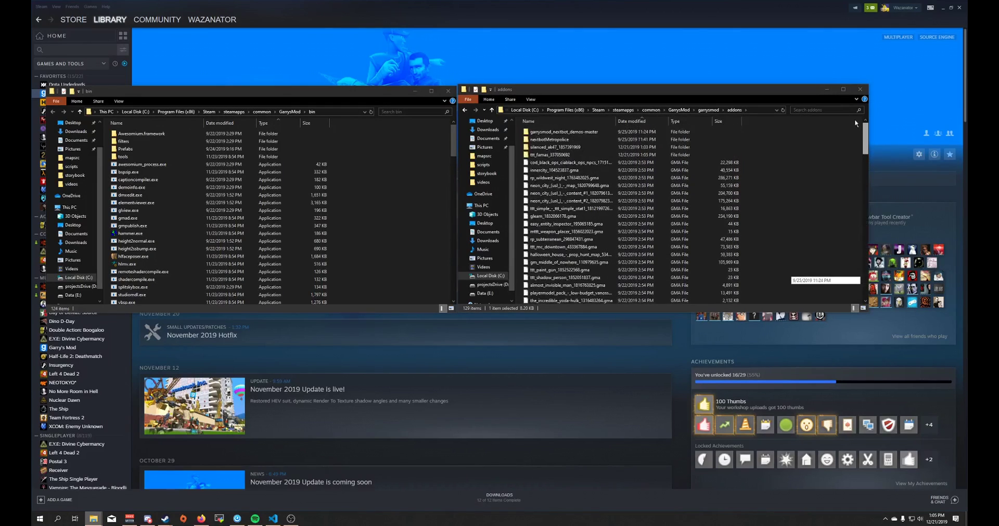
# - Look through ttt_famas_337050692\lua\autorun\server, then return to the addon's root folder
pyautogui.doubleClick(564, 156)
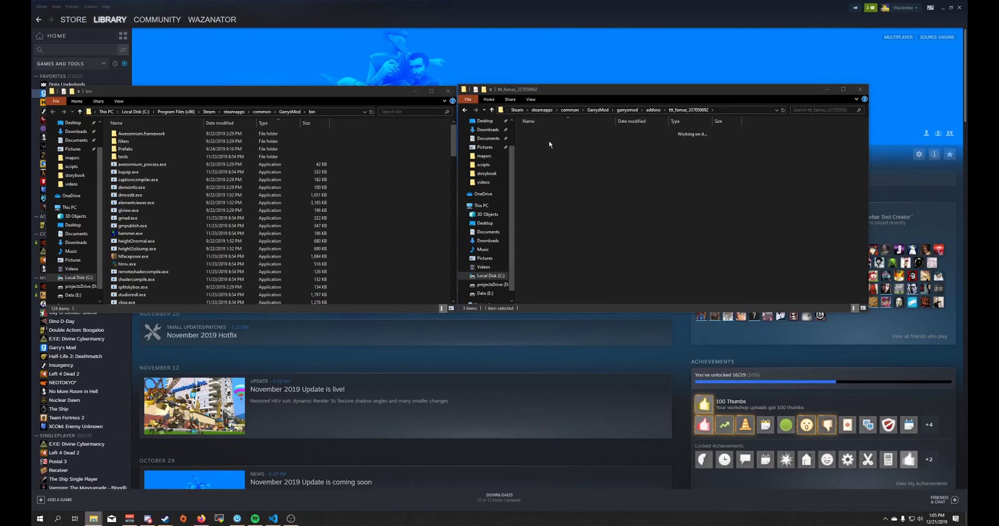
pyautogui.doubleClick(551, 131)
pyautogui.doubleClick(553, 132)
pyautogui.doubleClick(560, 141)
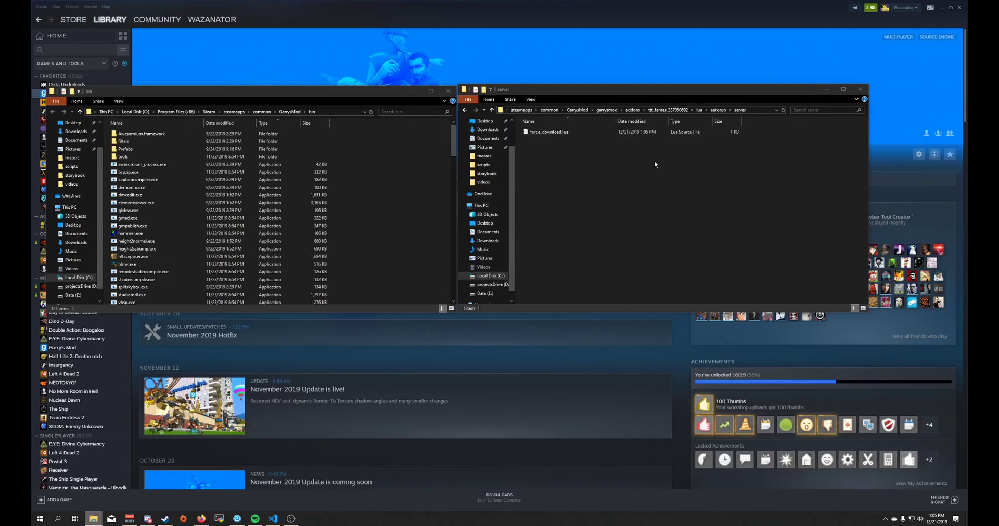
pyautogui.click(671, 110)
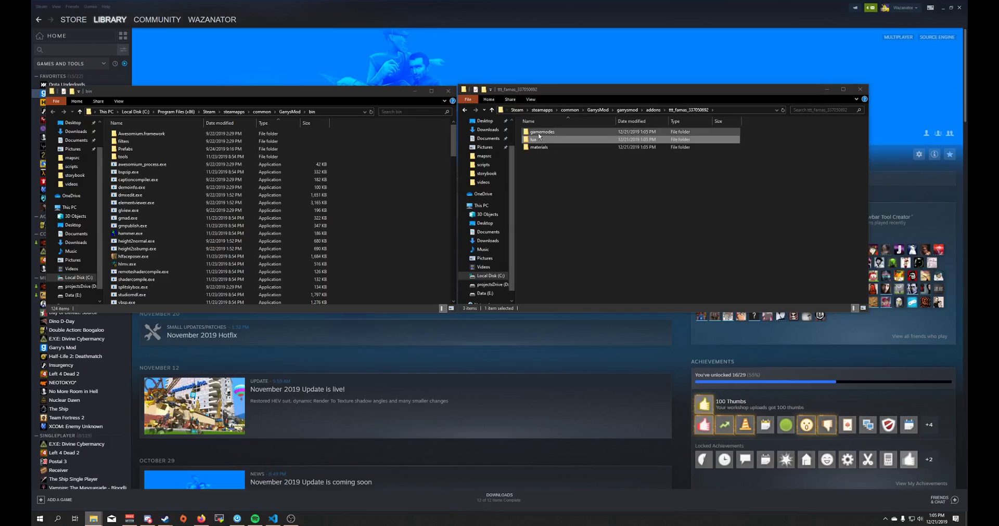
# - Open gamemodes\terrortown\entities\weapons in the extracted TTT Famas addon
pyautogui.doubleClick(544, 134)
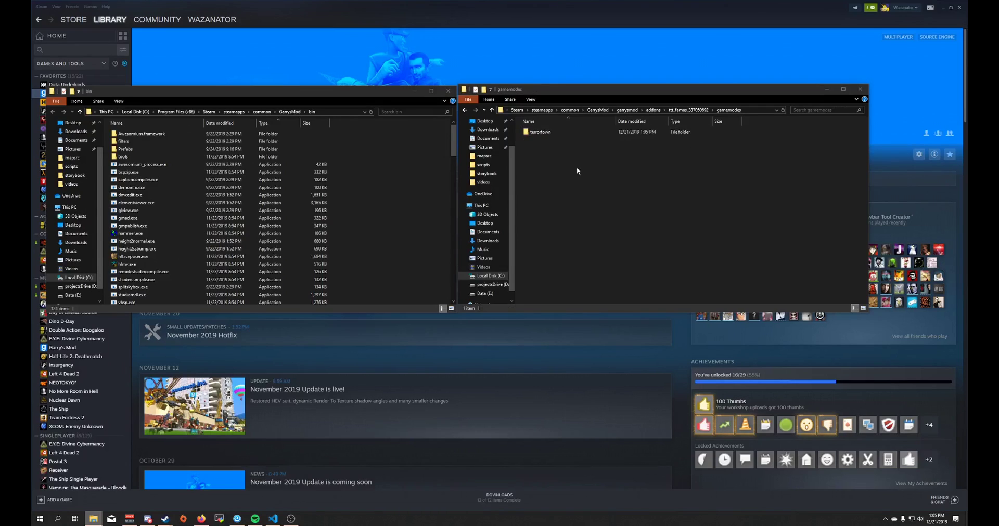
pyautogui.doubleClick(551, 132)
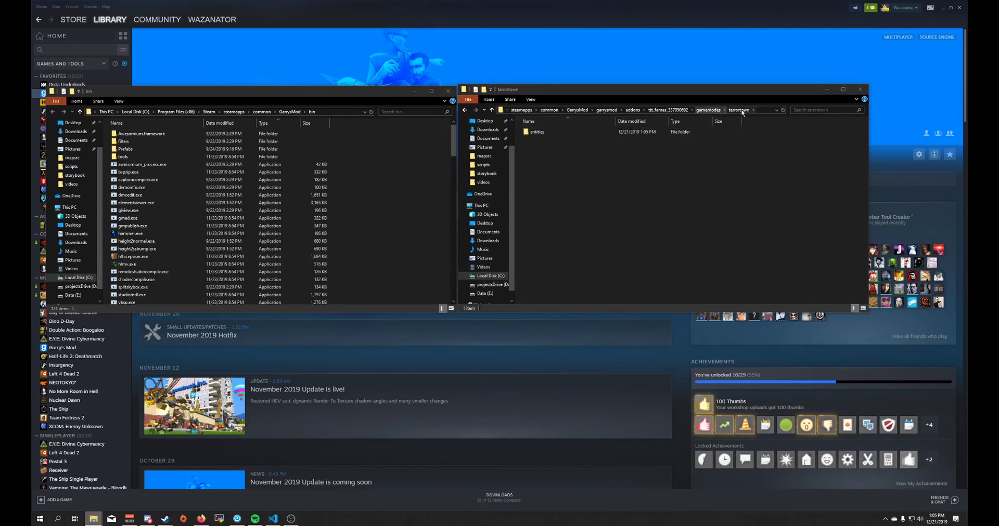
pyautogui.doubleClick(538, 132)
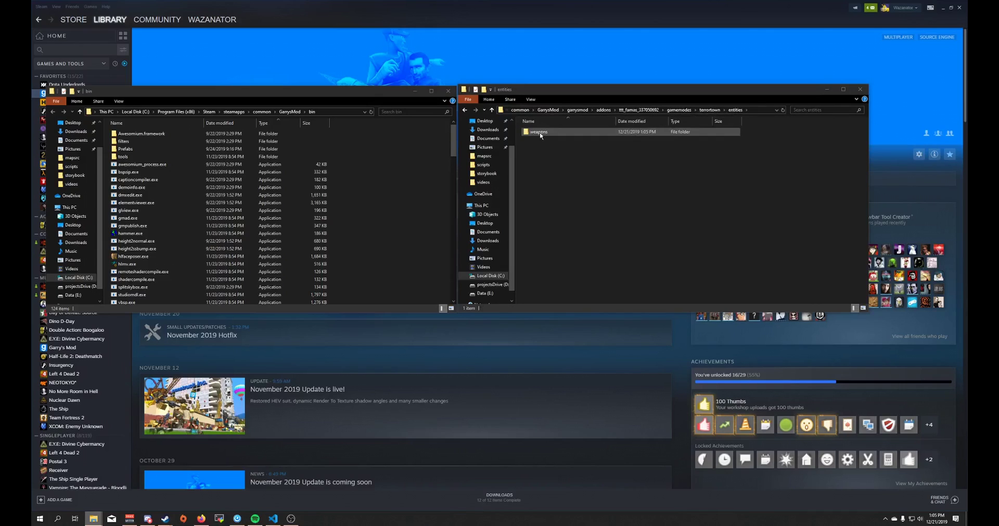
pyautogui.click(541, 134)
pyautogui.doubleClick(540, 133)
# - Copy the weapon_ttt_famas.lua name via Rename, leaving the file name unchanged
pyautogui.click(588, 133)
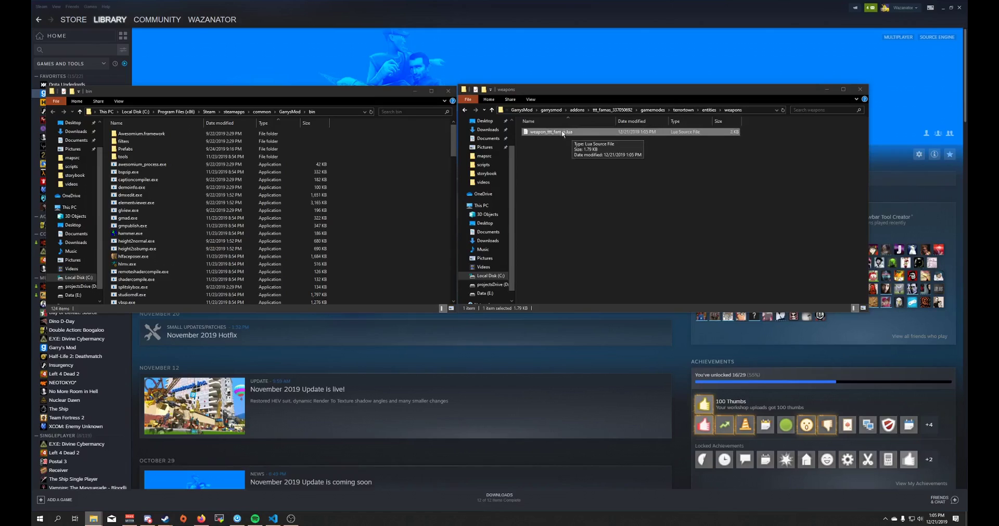
pyautogui.rightClick(562, 133)
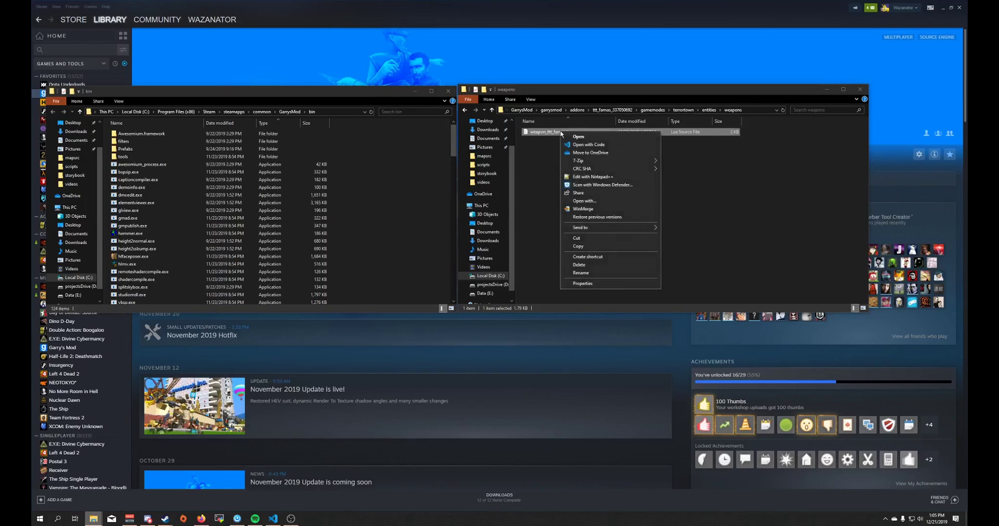
pyautogui.click(583, 273)
pyautogui.hotkey('ctrl', 'c')
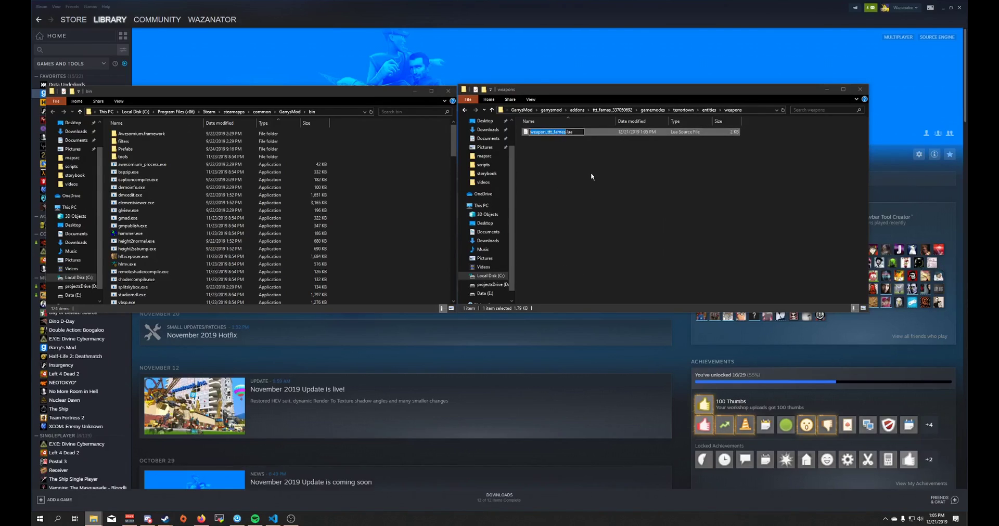
pyautogui.click(590, 172)
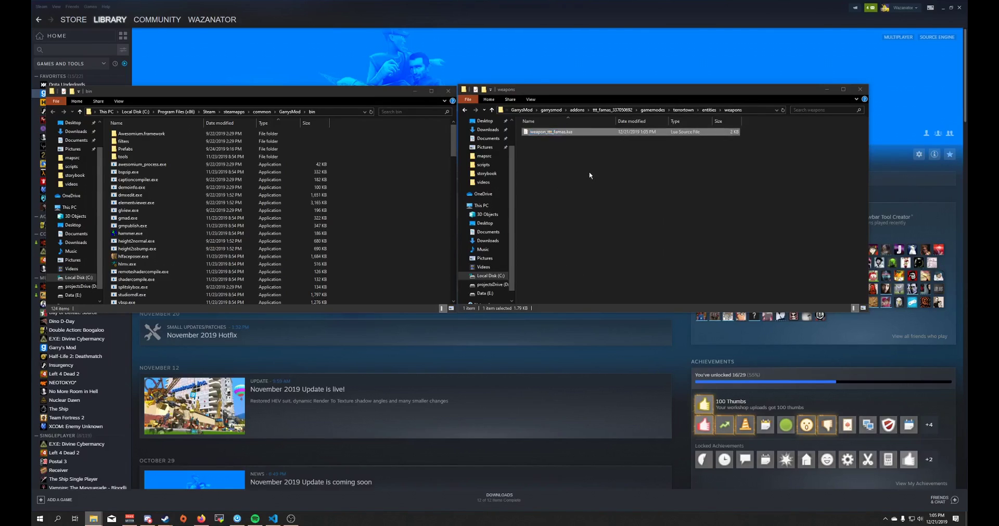
# - Launch Hammer from hammer.exe and open the recent weapon_placement_demo.vmf map
pyautogui.doubleClick(156, 235)
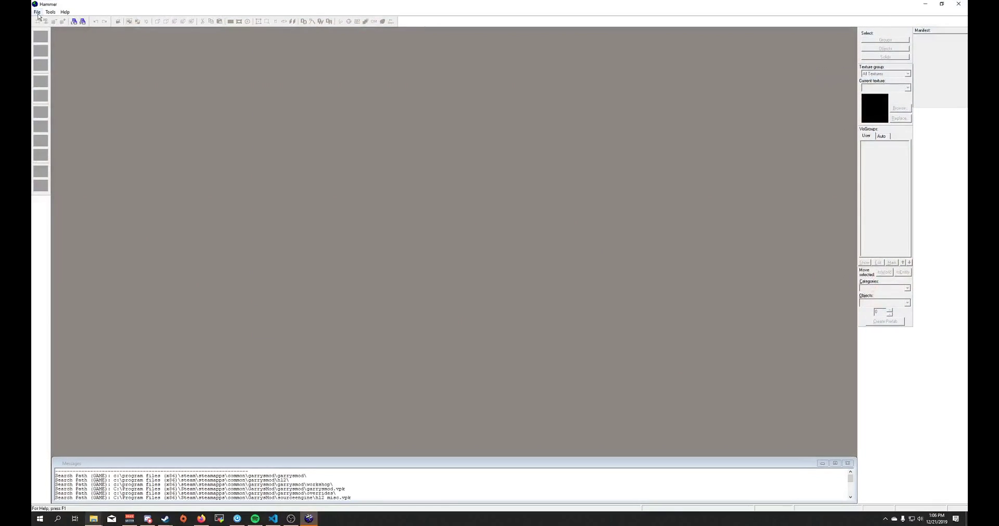
pyautogui.click(38, 14)
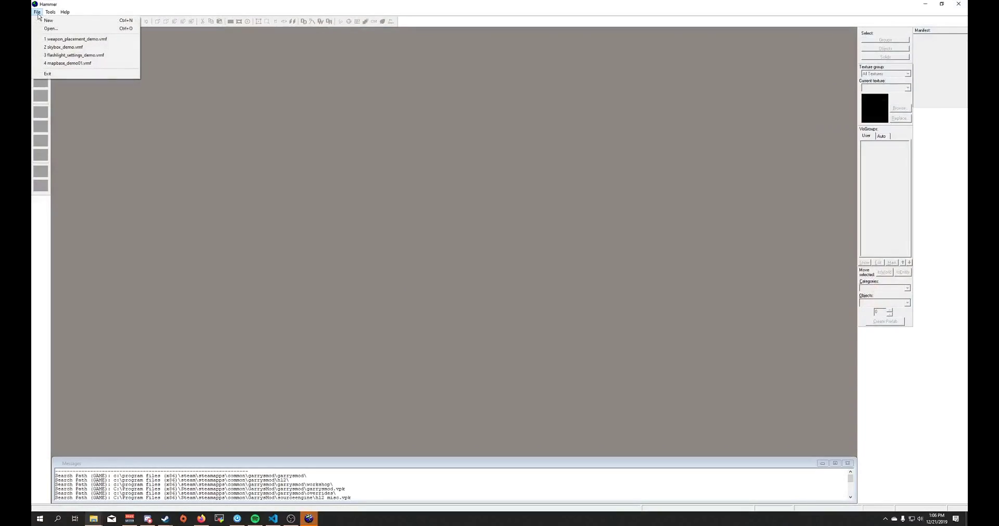
pyautogui.click(52, 39)
# - Place an info_player_start on the room floor and open its Object Properties
pyautogui.press('z')
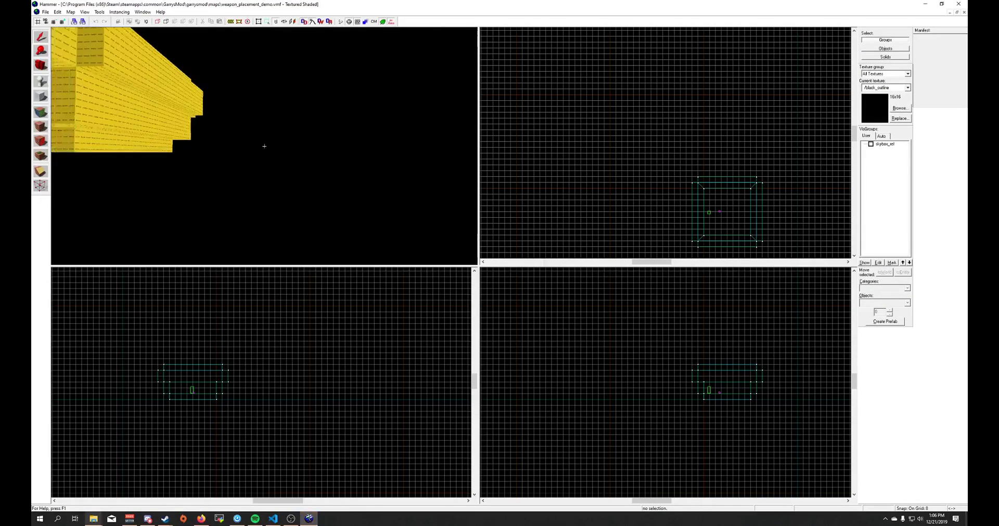
pyautogui.press('w')
pyautogui.press('w')
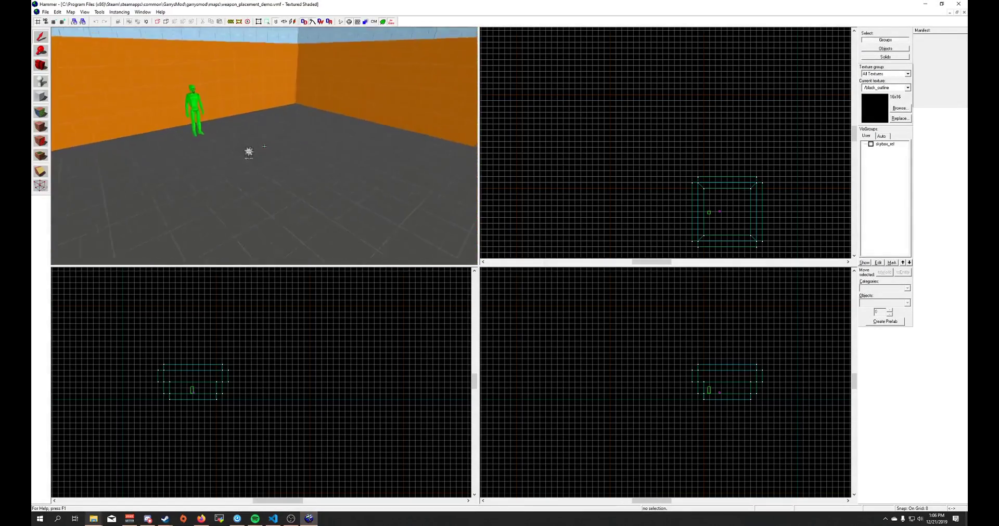
pyautogui.press('w')
pyautogui.press('z')
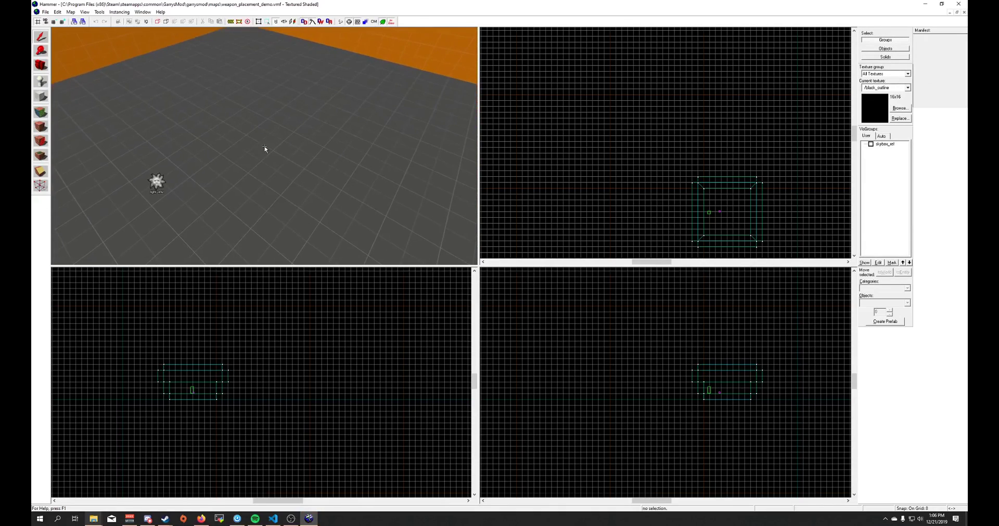
pyautogui.click(42, 82)
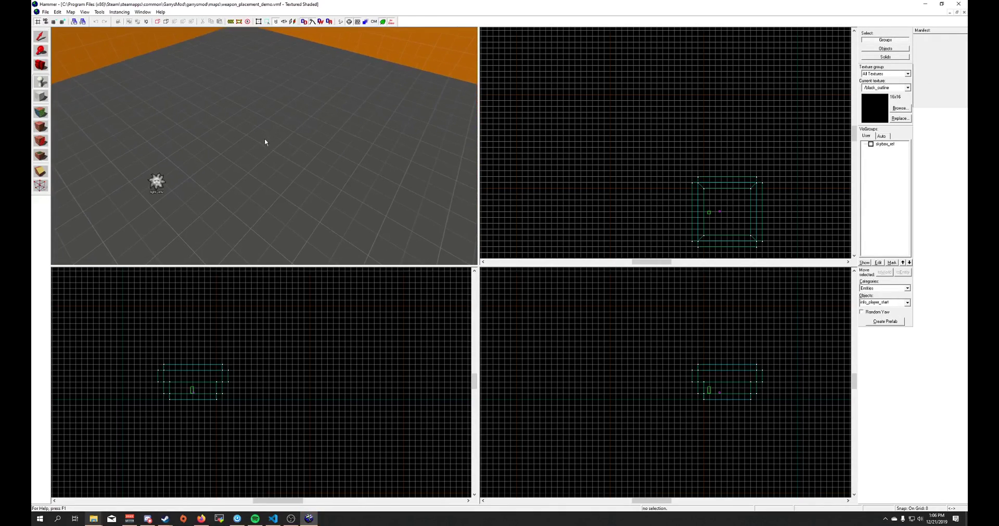
pyautogui.click(274, 149)
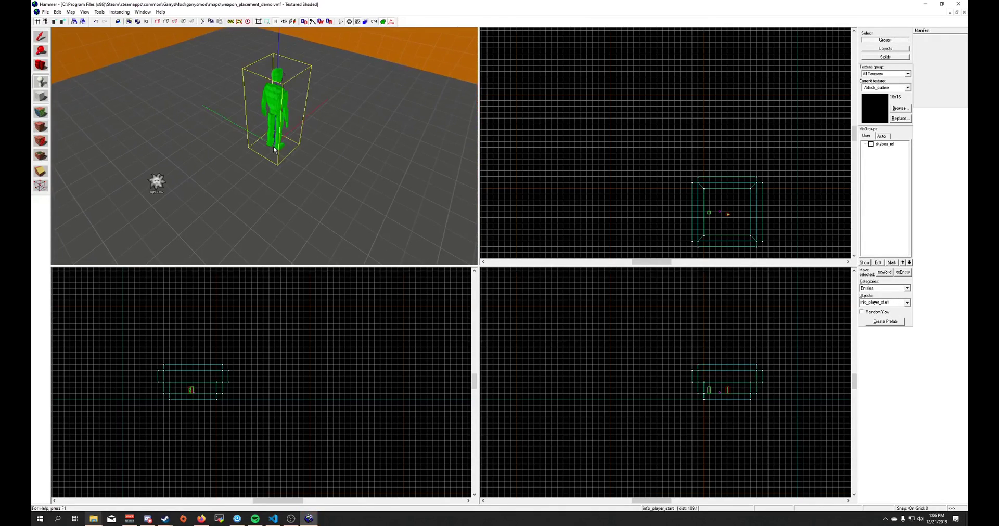
pyautogui.click(41, 38)
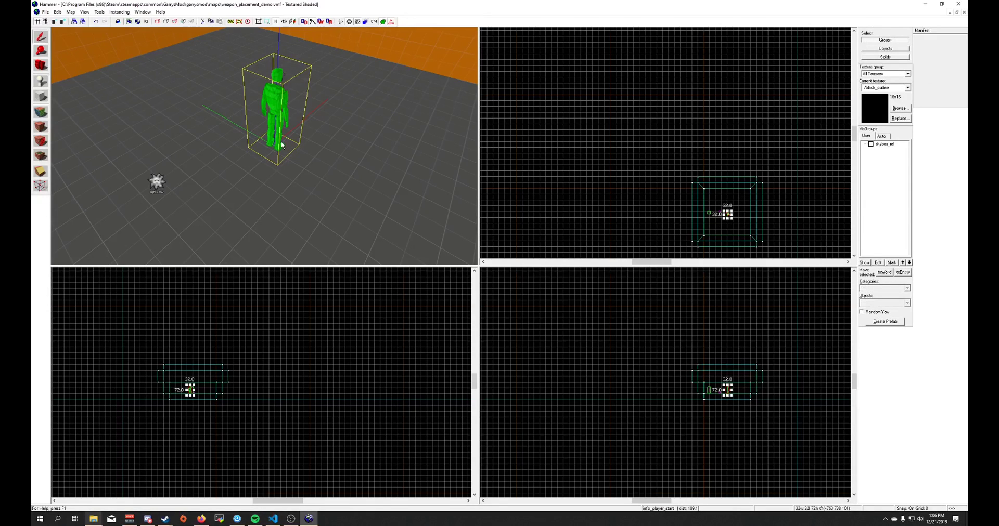
pyautogui.doubleClick(281, 145)
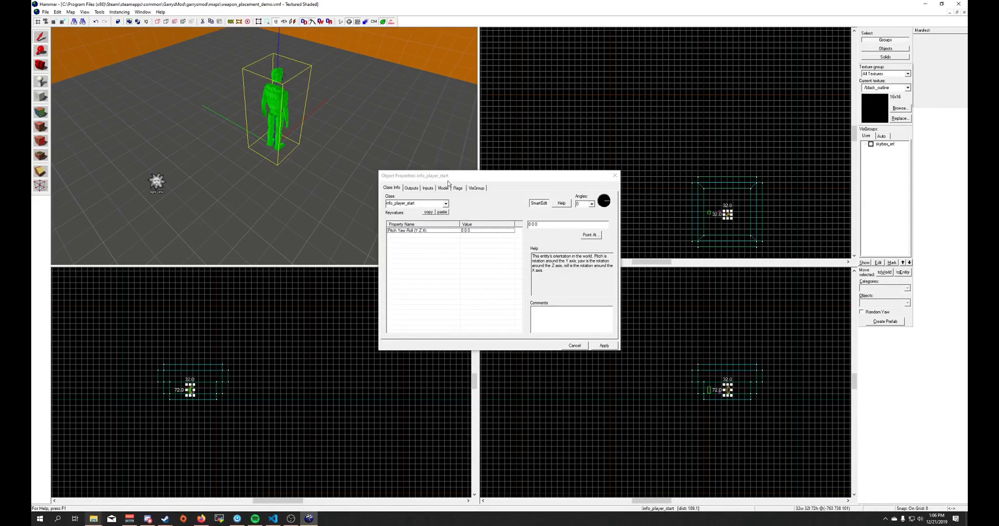
# - Replace the entity's info_player_start class with weapon_ttt_famas and apply the change
pyautogui.moveTo(448, 183); pyautogui.dragTo(407, 110)
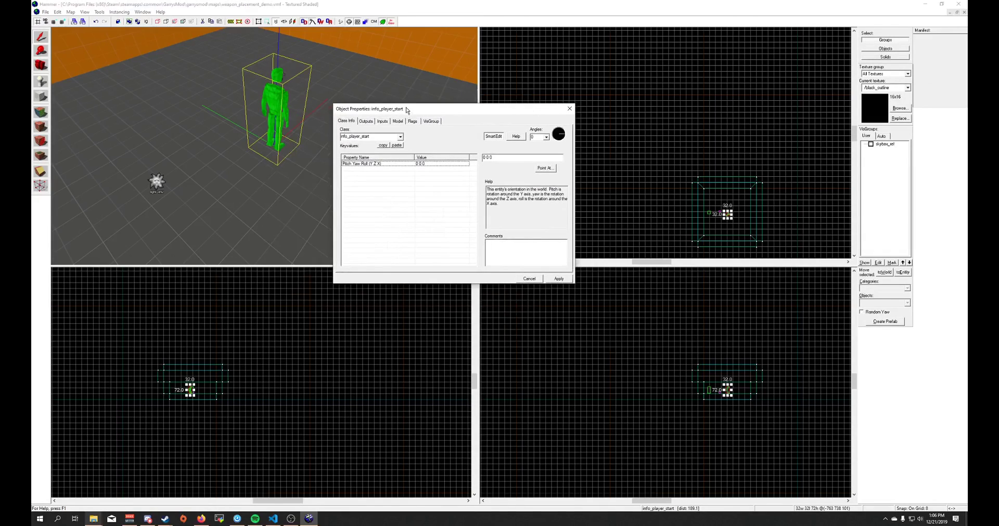
pyautogui.doubleClick(377, 136)
pyautogui.hotkey('ctrl', 'v')
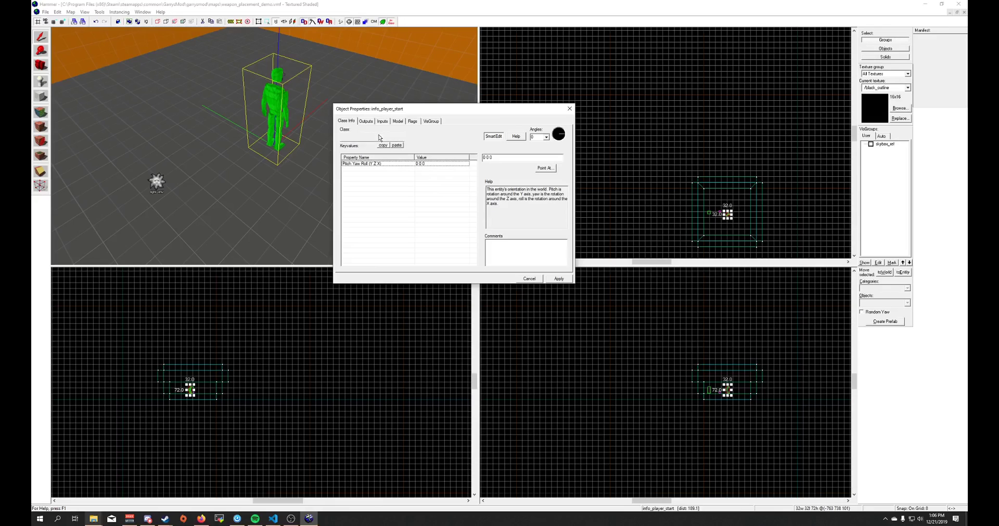
pyautogui.press('Return')
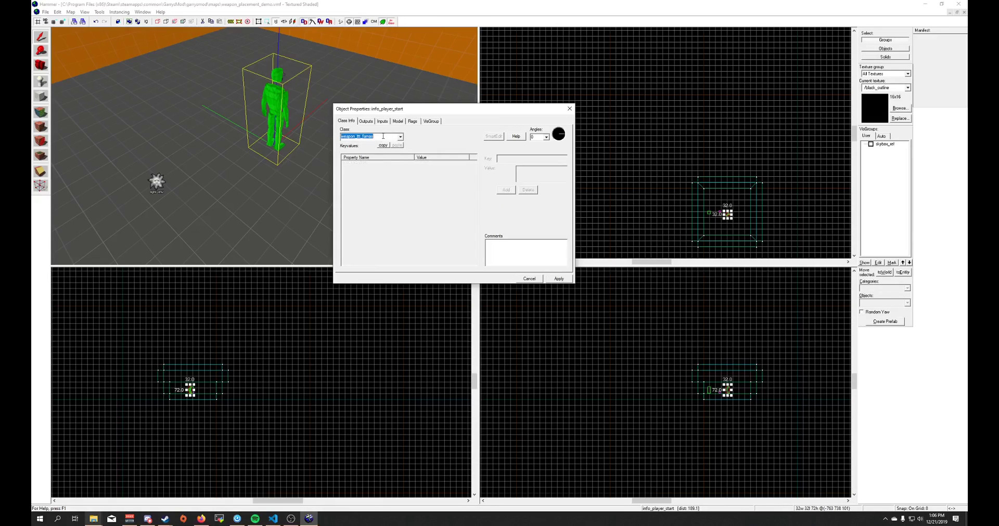
pyautogui.click(560, 279)
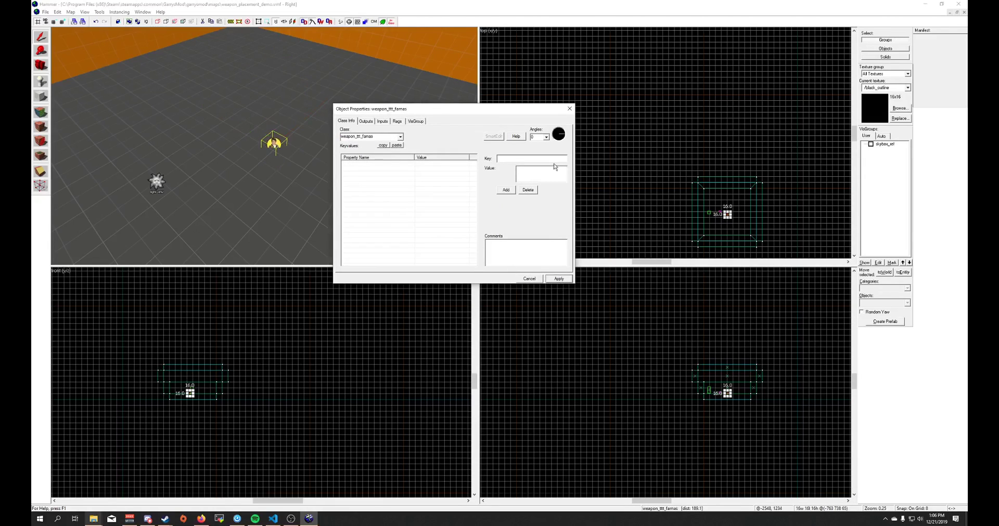
pyautogui.click(570, 108)
# - Move the weapon_ttt_famas entity across the room in the 2D views and lift it above the floor
pyautogui.scroll(10, 727, 412)
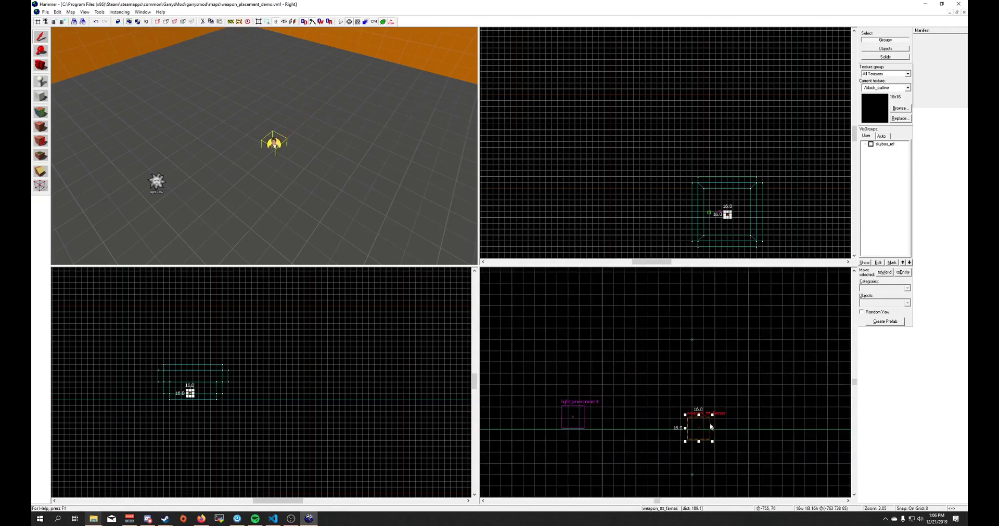
pyautogui.moveTo(691, 431); pyautogui.dragTo(680, 375)
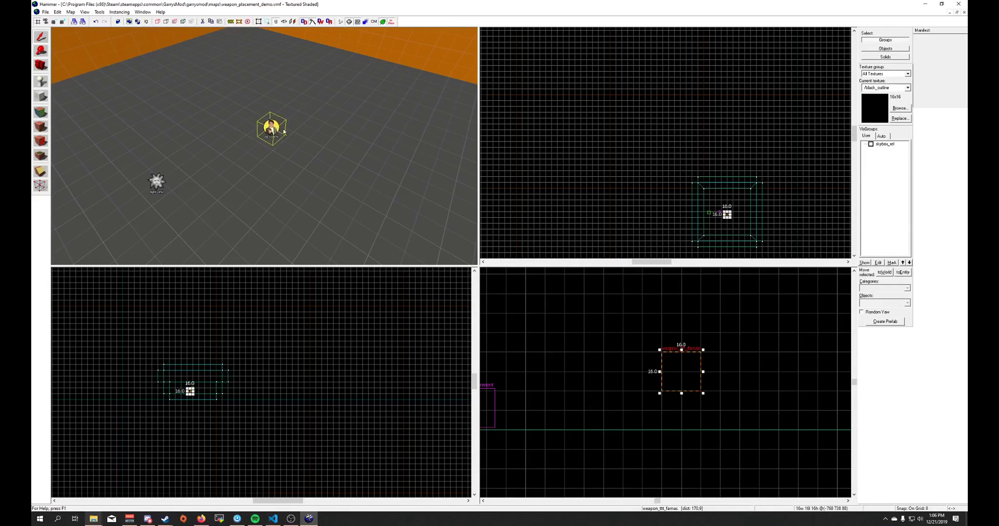
pyautogui.scroll(5, 707, 221)
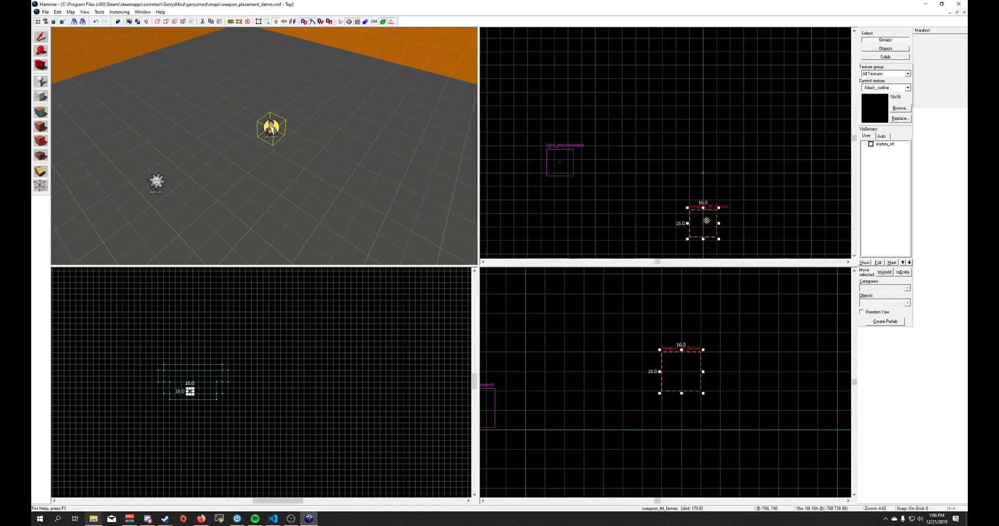
pyautogui.moveTo(706, 221); pyautogui.dragTo(706, 170)
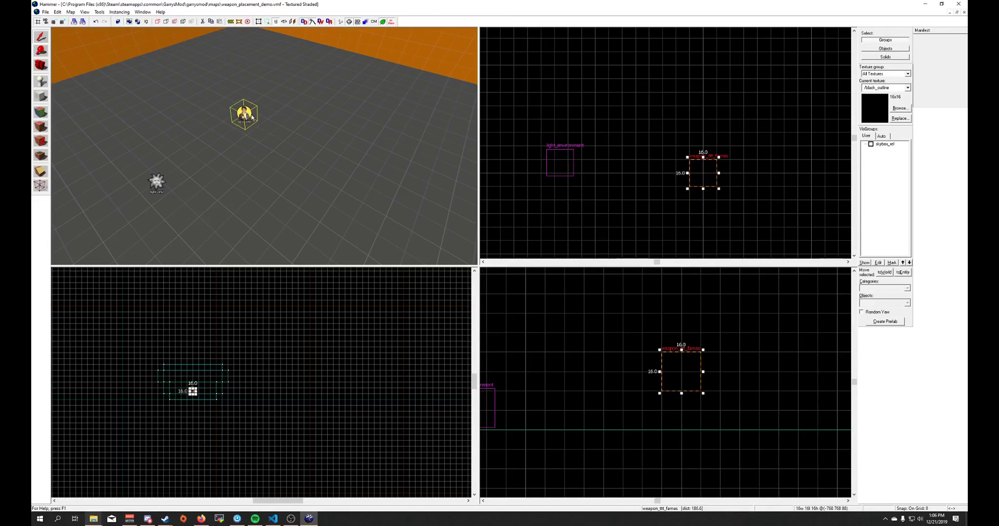
pyautogui.press('z')
pyautogui.press('w')
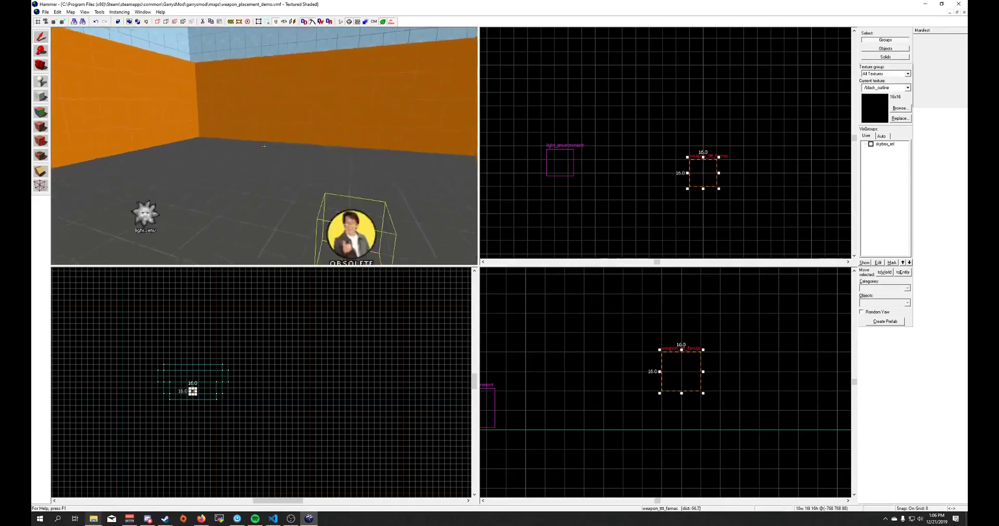
pyautogui.press('s')
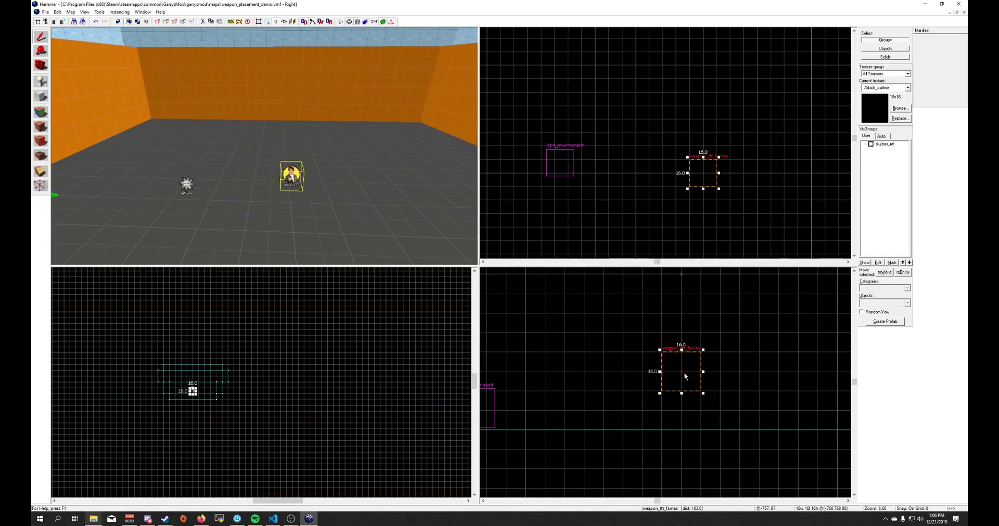
pyautogui.moveTo(685, 377); pyautogui.dragTo(683, 318)
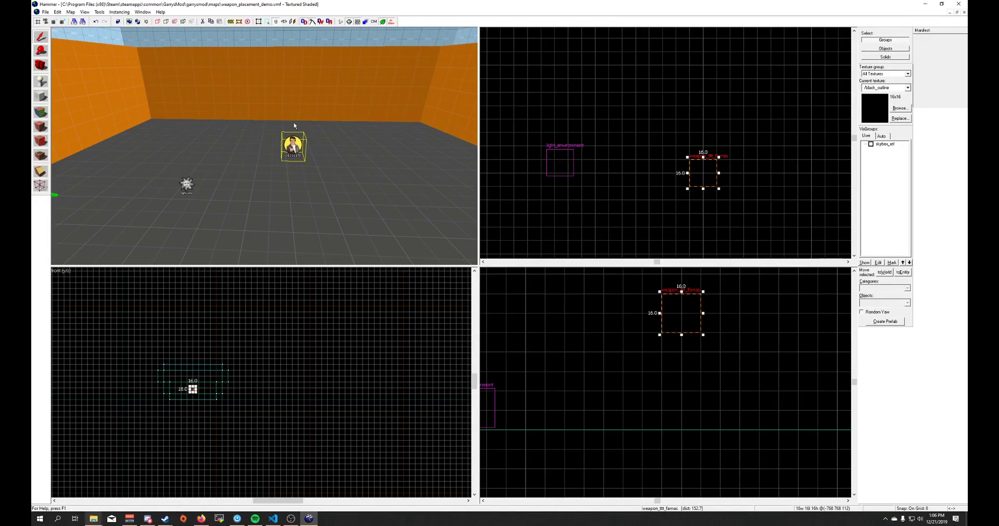
# - Run the HDR full final compile of weapon_placement_demo, then close the compile log
pyautogui.press('F9')
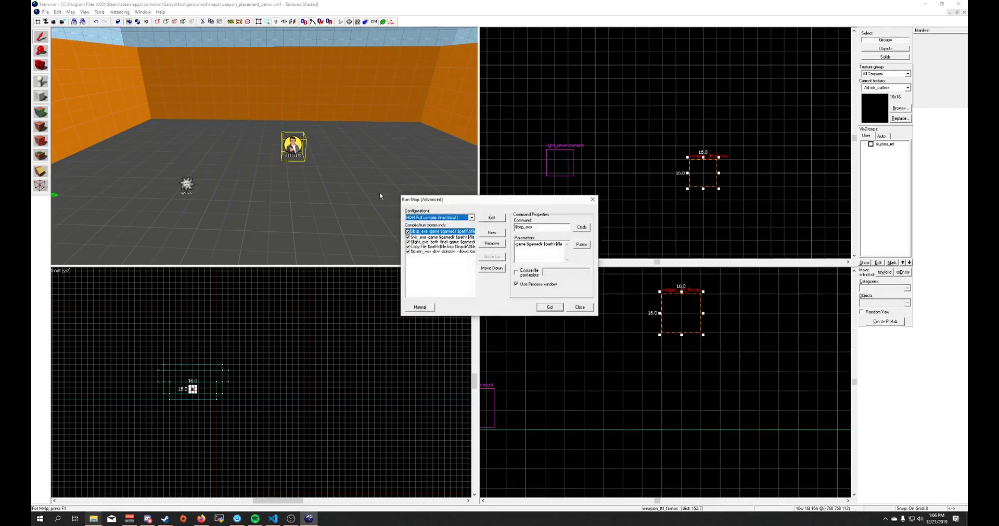
pyautogui.click(411, 250)
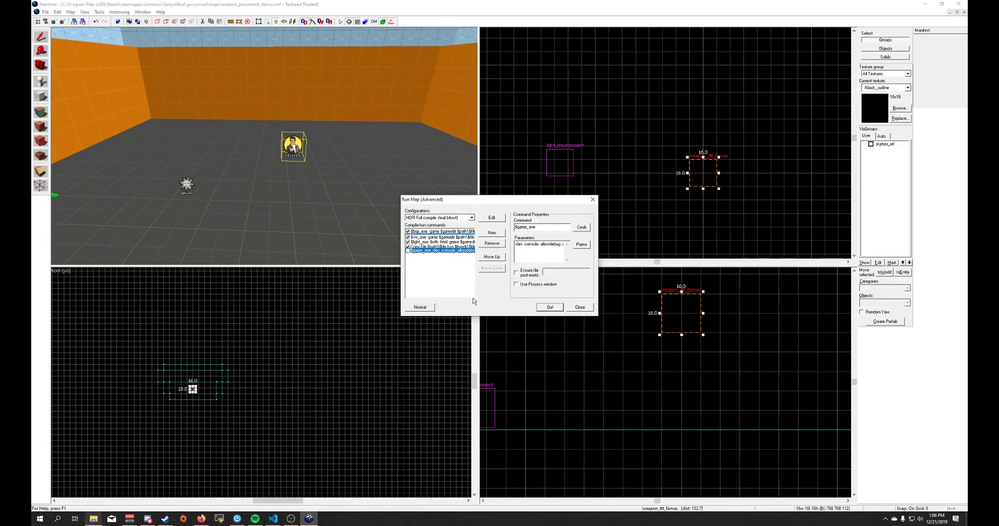
pyautogui.click(439, 242)
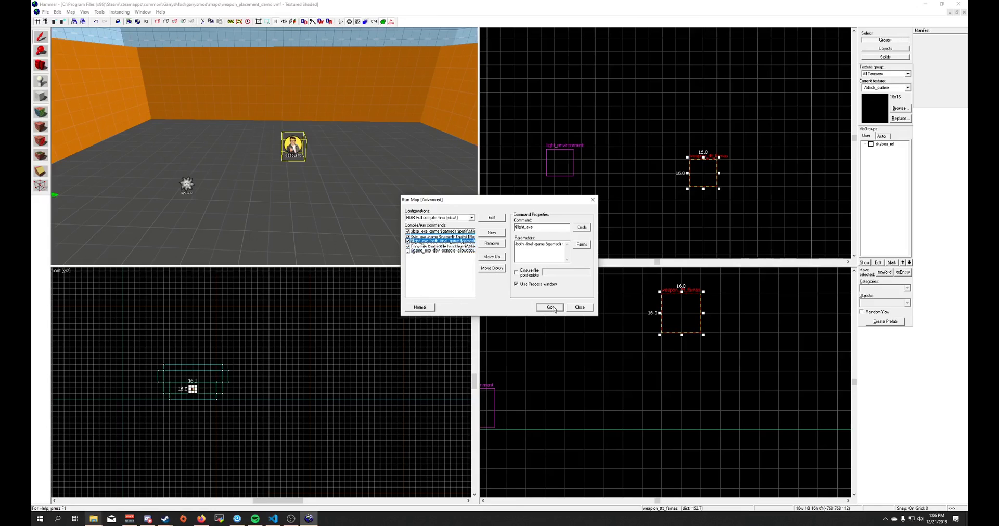
pyautogui.click(550, 308)
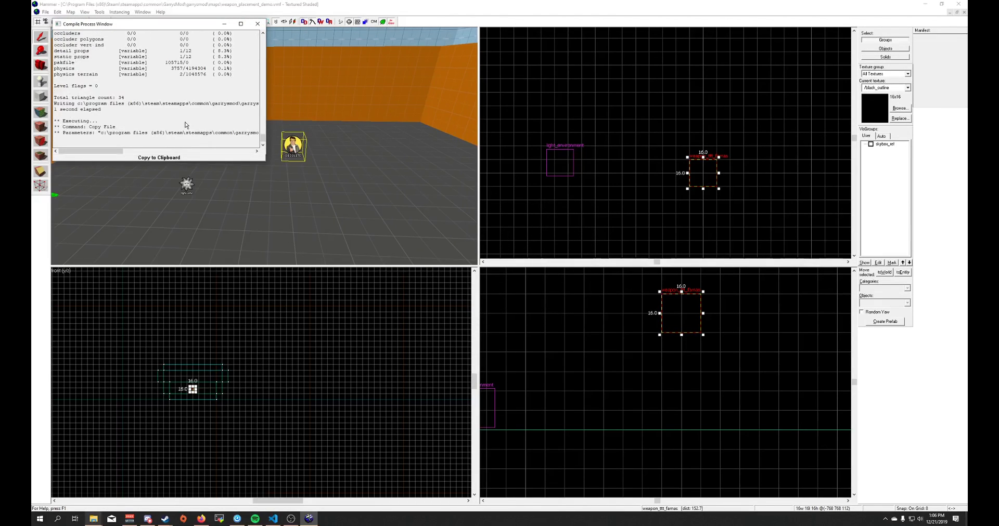
pyautogui.click(258, 24)
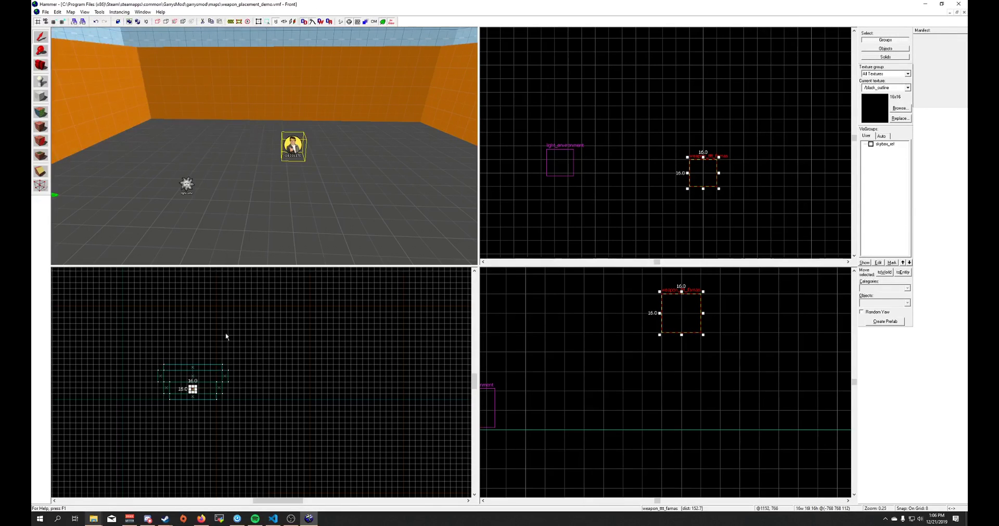
# - Launch Garry's Mod from the Steam library
pyautogui.moveTo(166, 519)
pyautogui.click(200, 481)
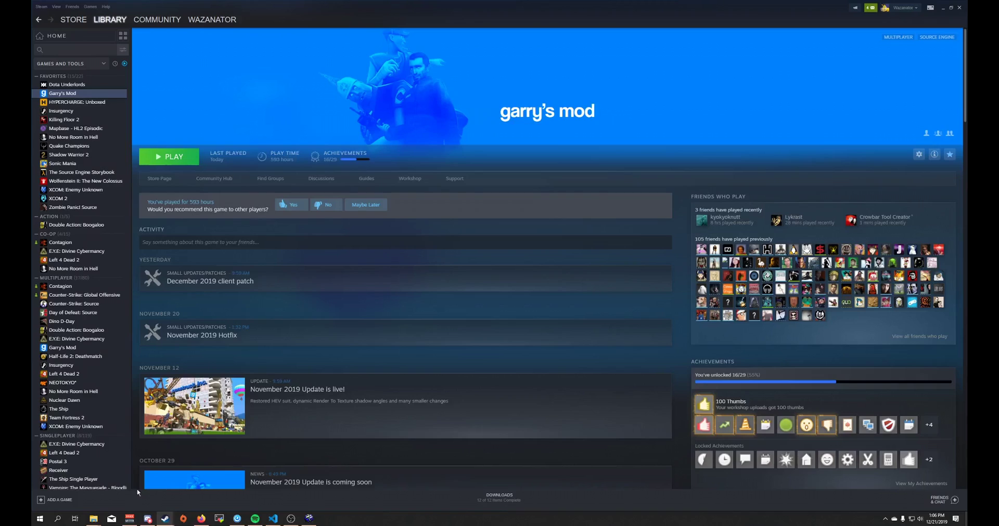
pyautogui.click(172, 159)
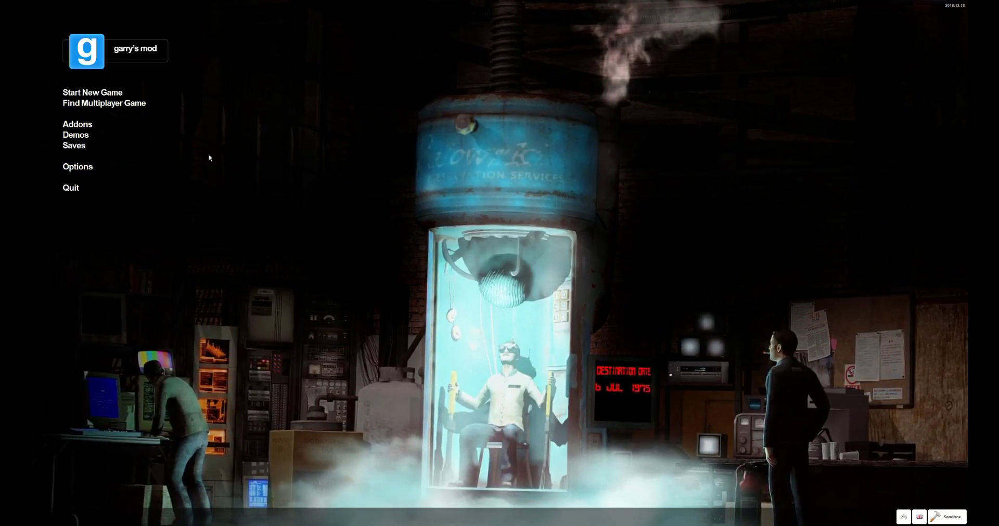
# - Choose Trouble in Terrorist Town from the main menu's gamemode list
pyautogui.click(100, 95)
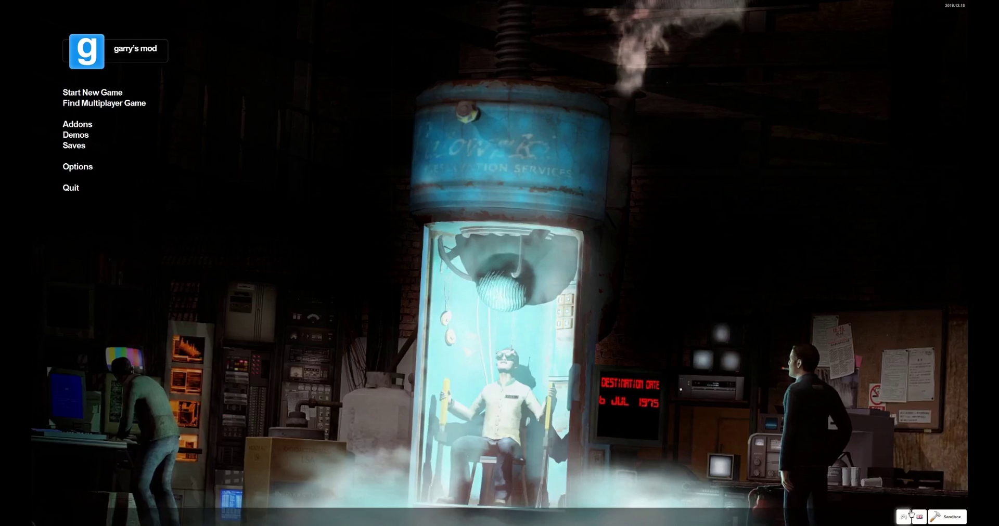
pyautogui.click(949, 518)
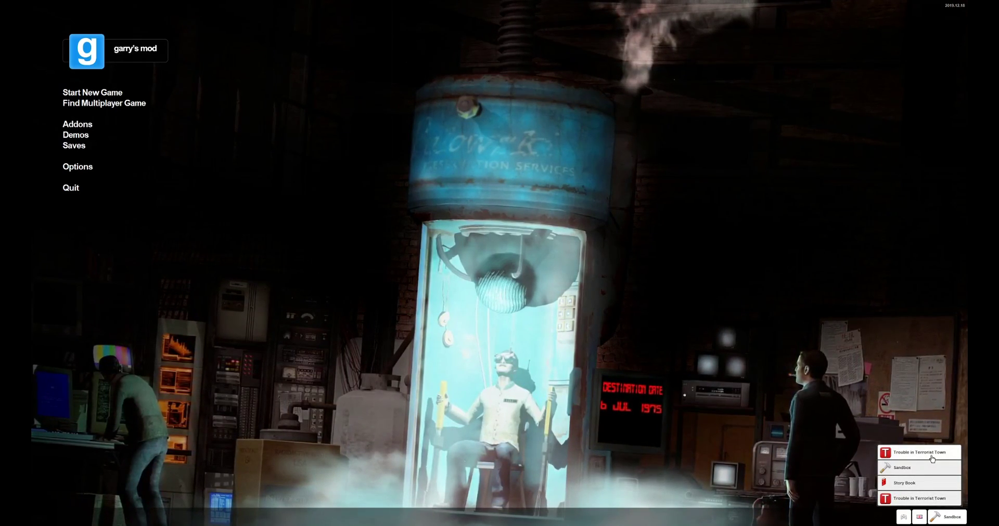
pyautogui.click(931, 457)
pyautogui.click(928, 516)
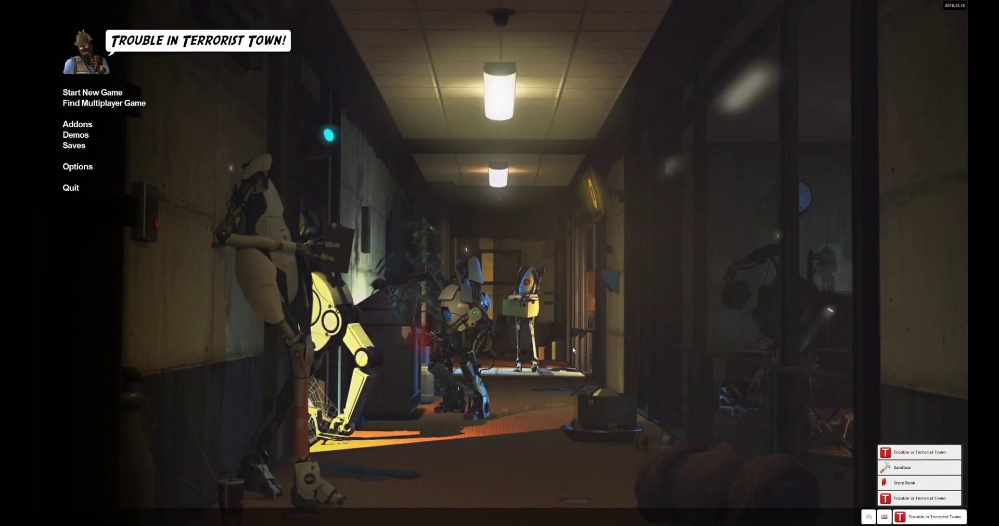
# - Start a new game on weapon_placement_demo with 4 players on a local server
pyautogui.click(96, 96)
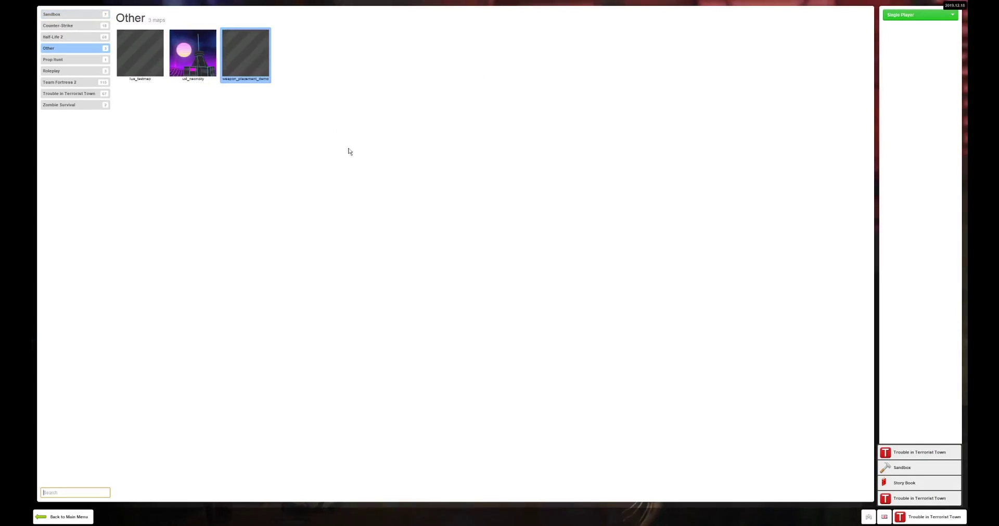
pyautogui.click(918, 15)
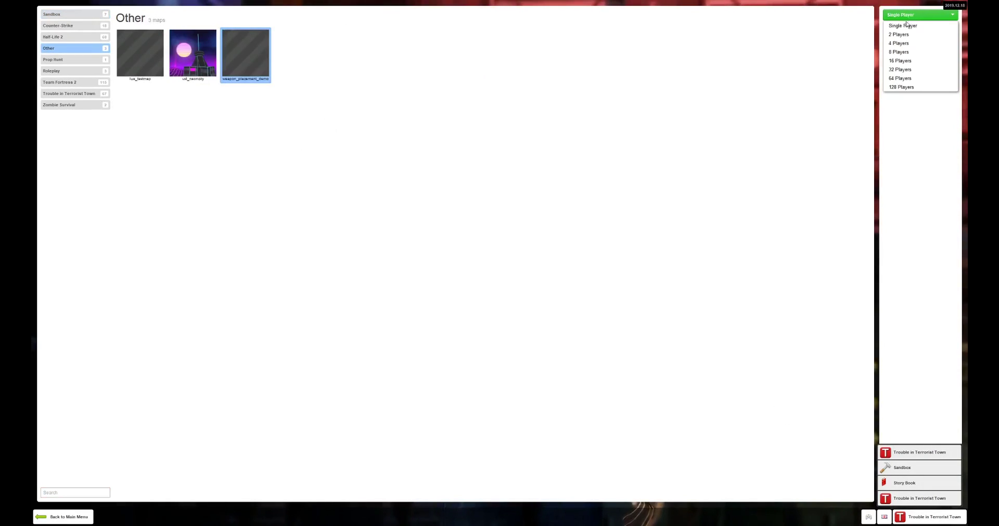
pyautogui.click(908, 43)
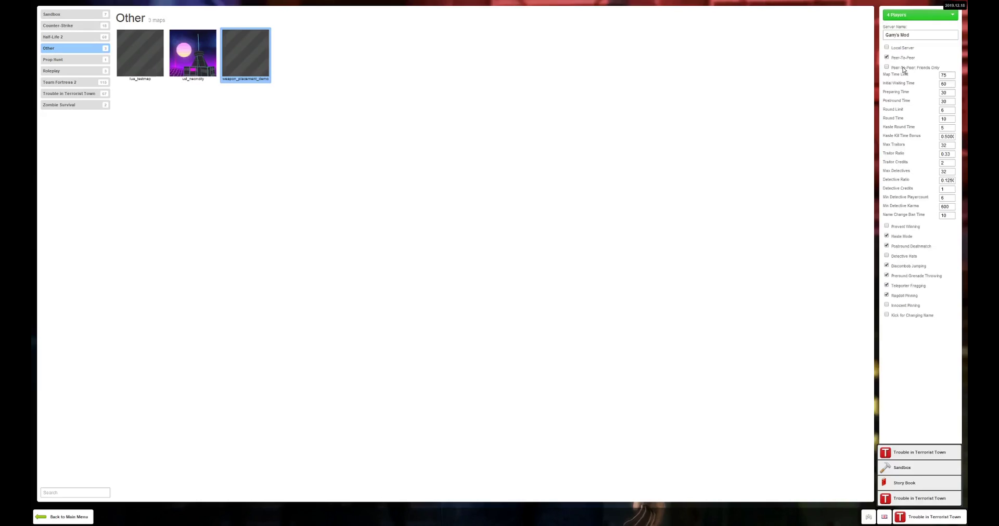
pyautogui.click(901, 57)
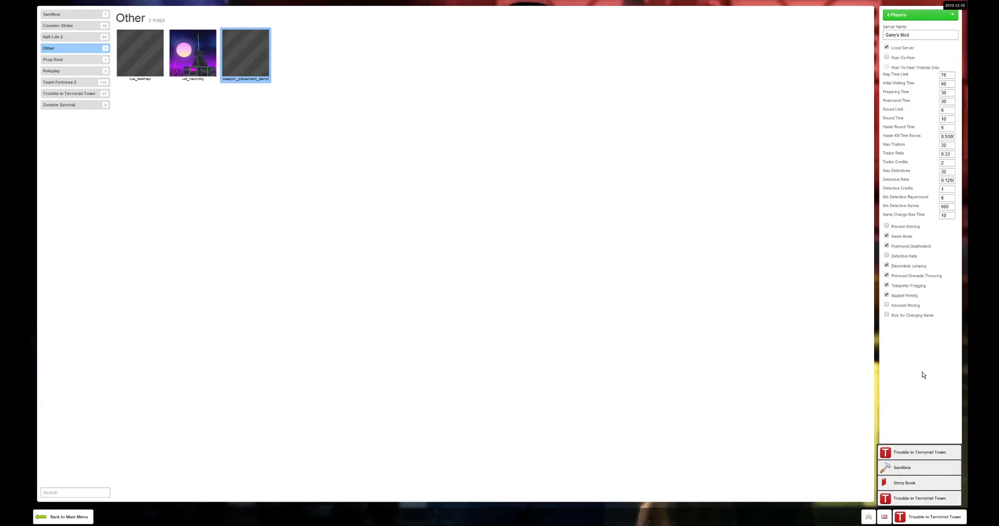
pyautogui.click(912, 314)
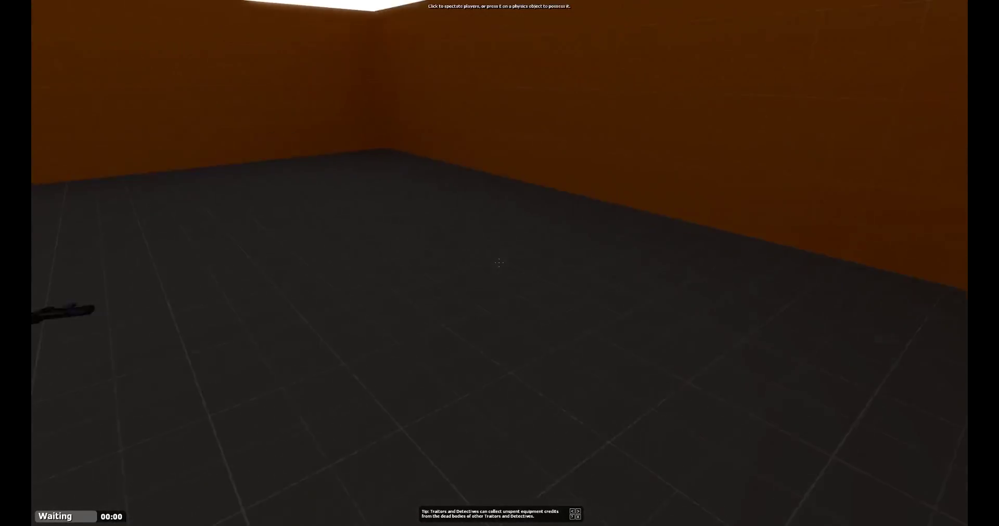
# - Quit Garry's Mod by entering exit in the developer console
pyautogui.press('`')
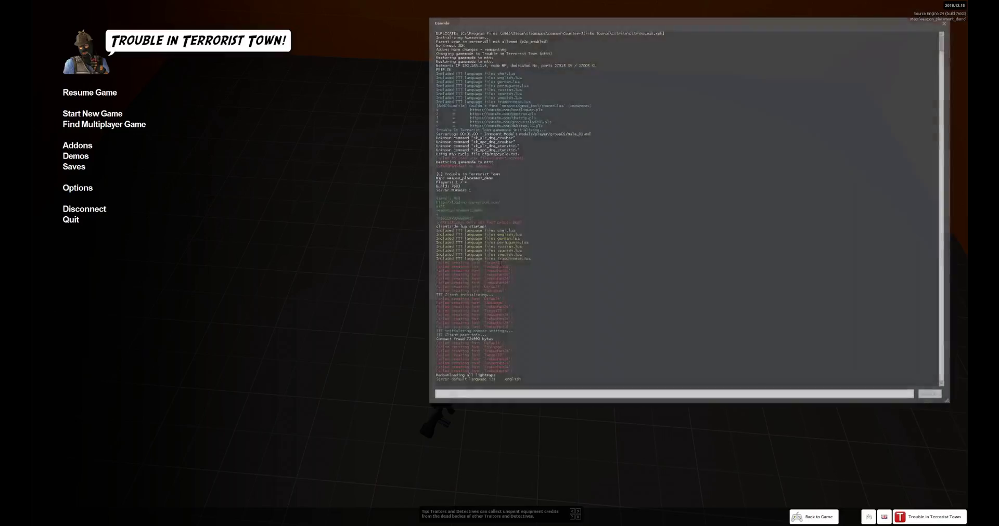
pyautogui.write('exit')
pyautogui.press('Return')
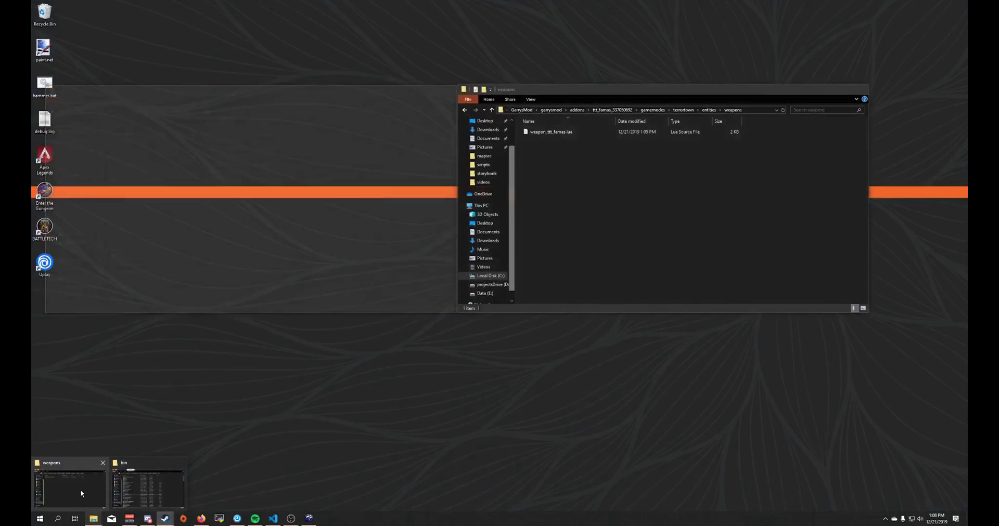
# - Navigate Explorer to addons > silenced_ak47 > lua > weapons
pyautogui.click(80, 489)
pyautogui.click(148, 489)
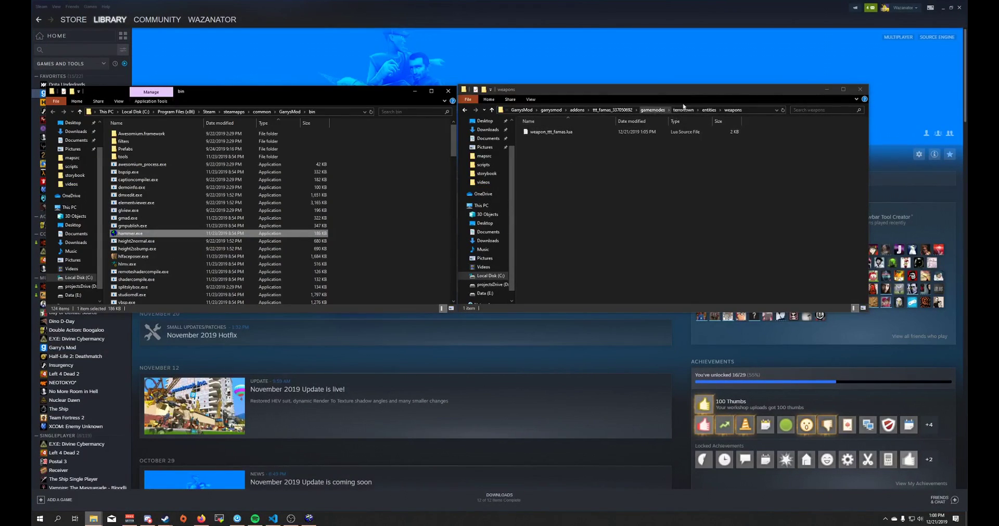
pyautogui.click(577, 110)
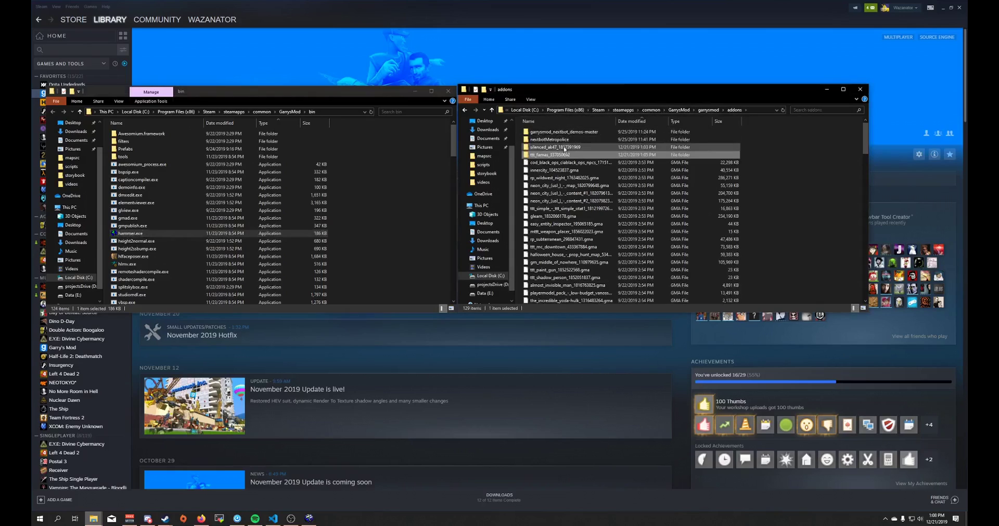
pyautogui.doubleClick(564, 148)
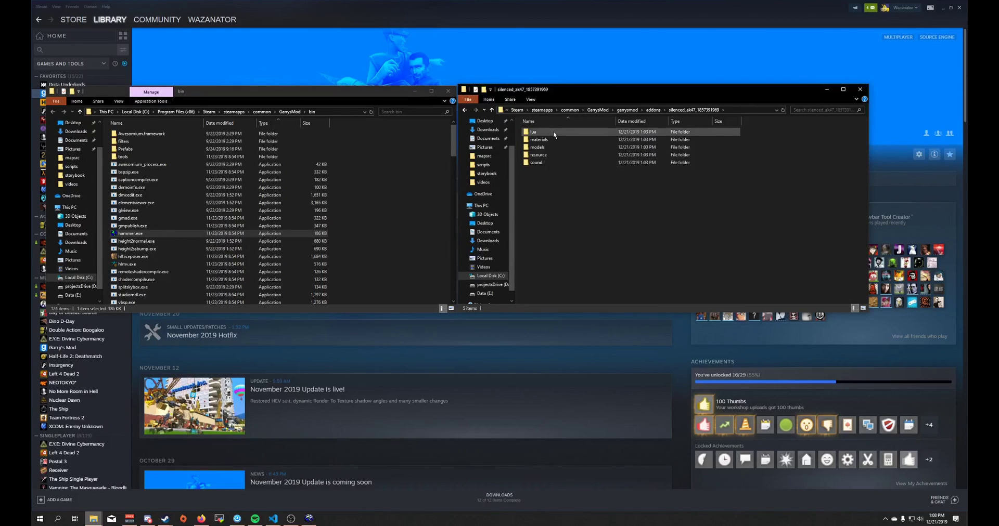
pyautogui.doubleClick(553, 132)
pyautogui.doubleClick(553, 131)
# - Copy the file name weapon_triage_ak47_s from the Lua file without renaming it
pyautogui.rightClick(554, 133)
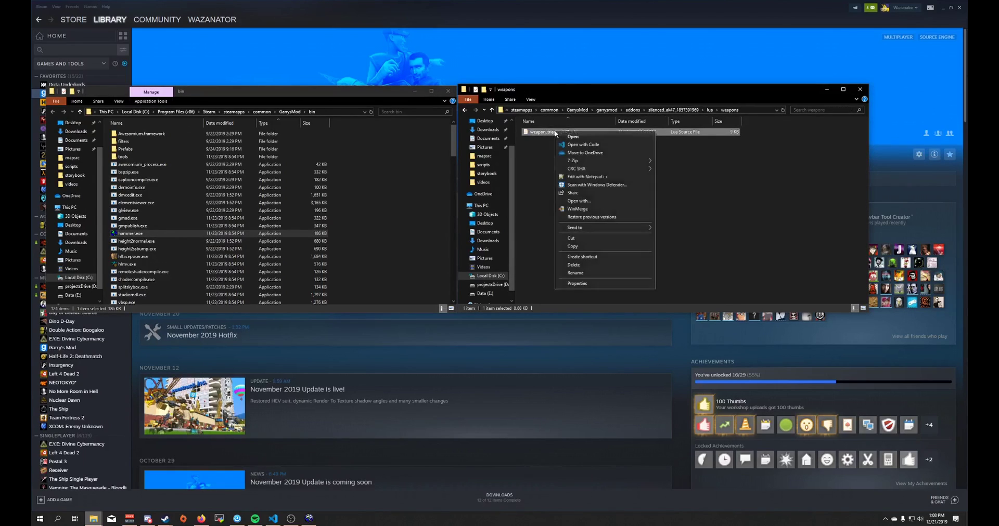
pyautogui.click(587, 272)
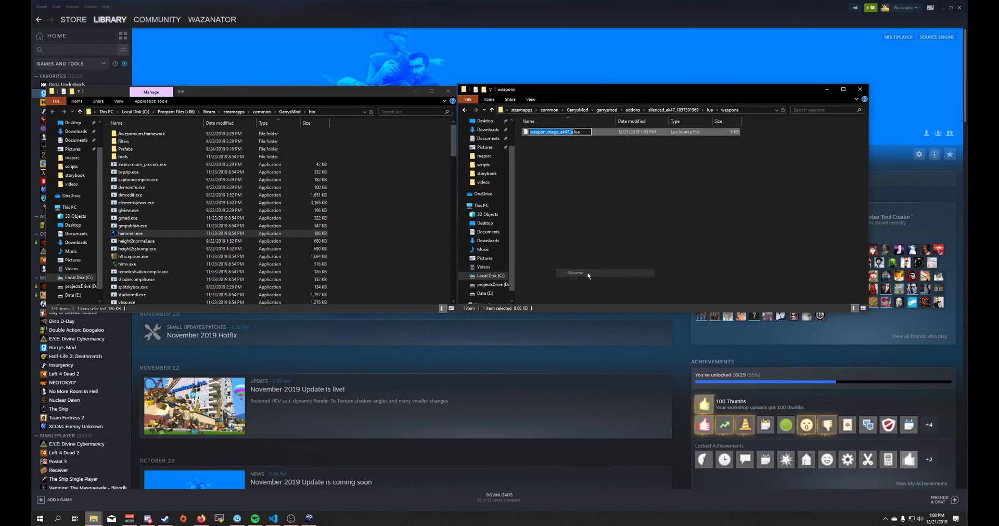
pyautogui.click(602, 216)
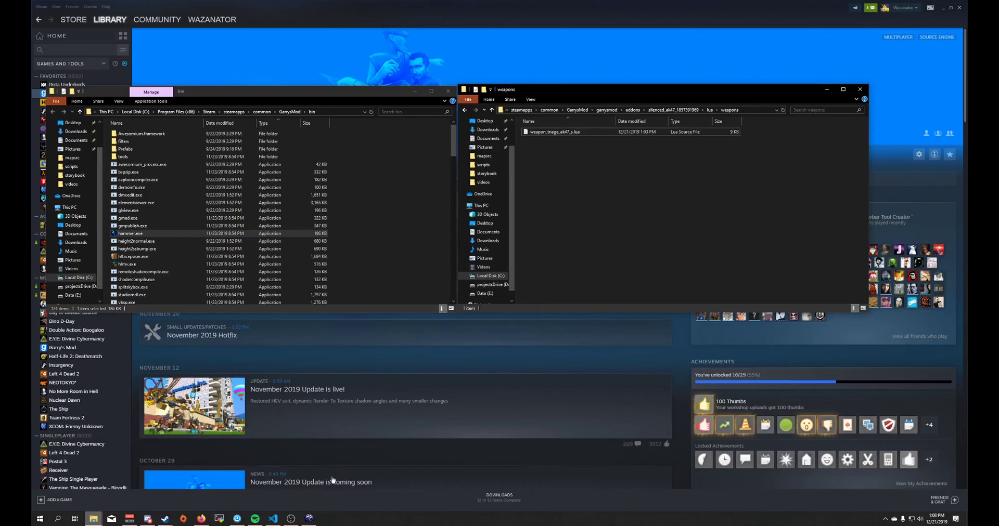
pyautogui.click(310, 520)
# - Change the weapon entity's class to weapon_triage_ak47_s, then compile and launch the map
pyautogui.click(293, 147)
pyautogui.doubleClick(293, 147)
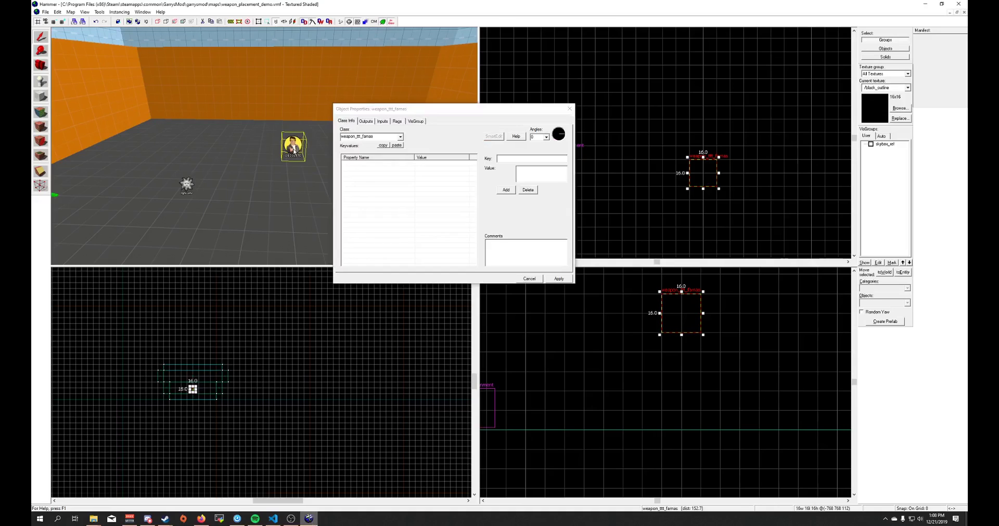
pyautogui.doubleClick(394, 138)
pyautogui.hotkey('ctrl', 'v')
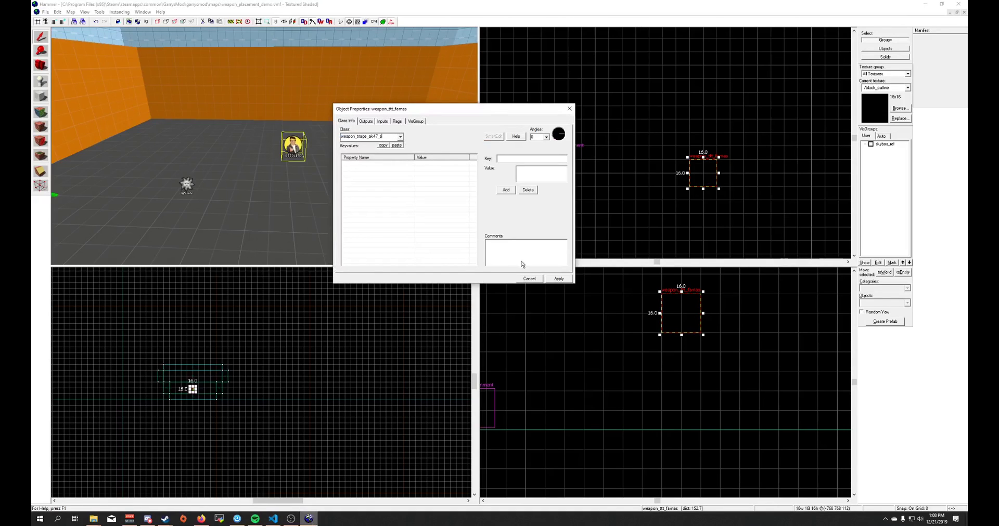
pyautogui.click(389, 139)
pyautogui.click(558, 279)
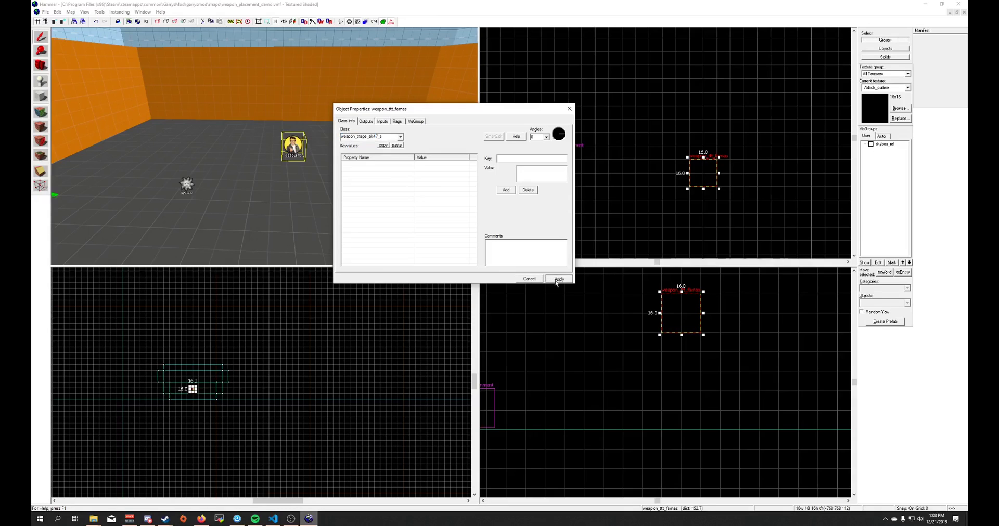
pyautogui.click(570, 108)
pyautogui.press('F9')
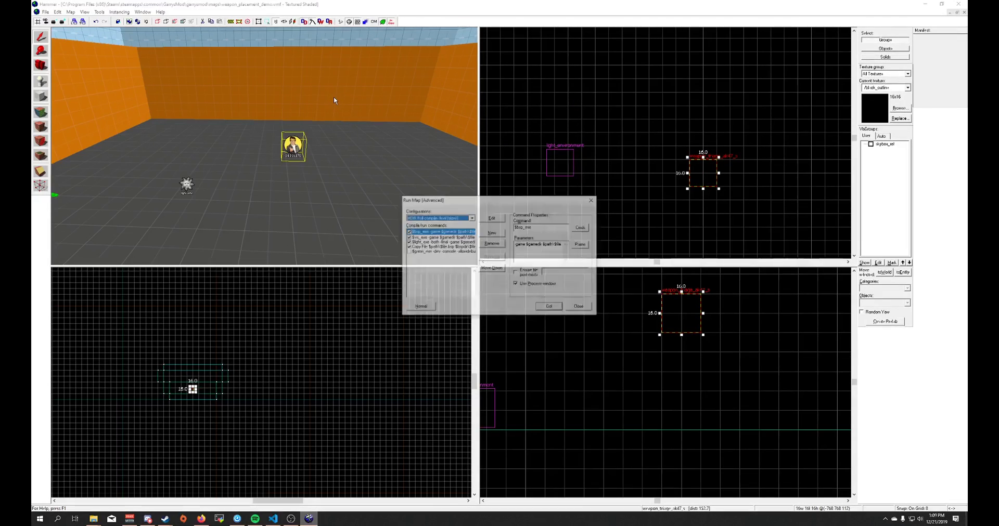
pyautogui.click(546, 306)
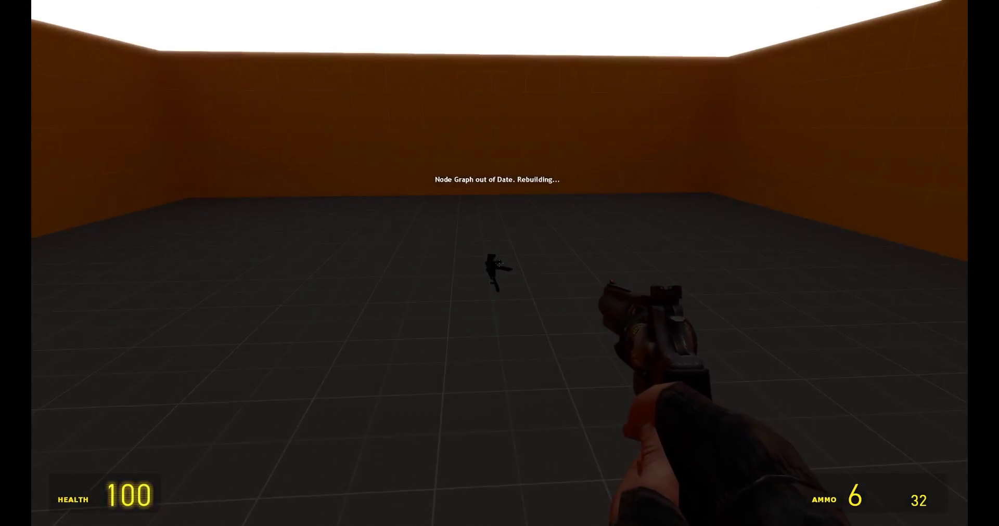
# - Pick up the Silenced AK47 from the floor and equip it
pyautogui.press('w')
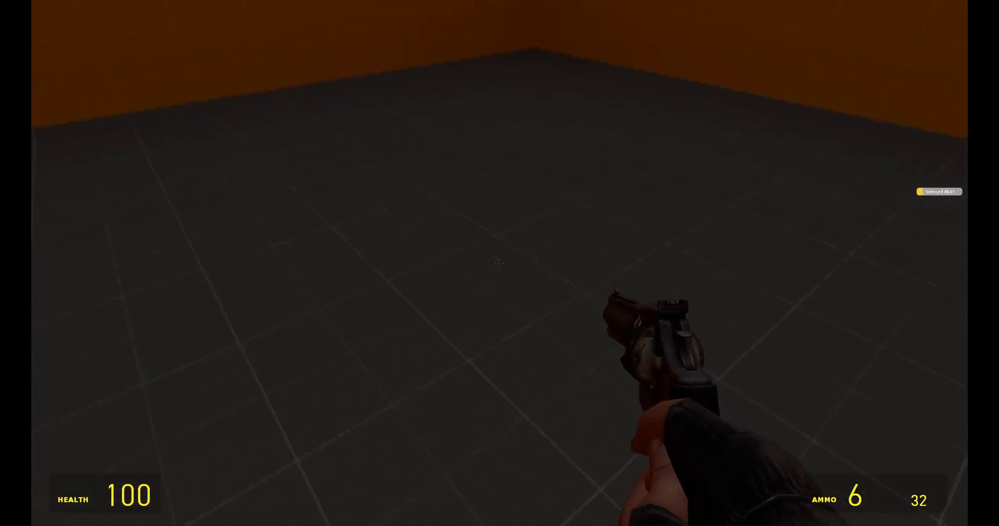
pyautogui.press('3')
pyautogui.press('3')
pyautogui.click(499, 263)
pyautogui.press('3')
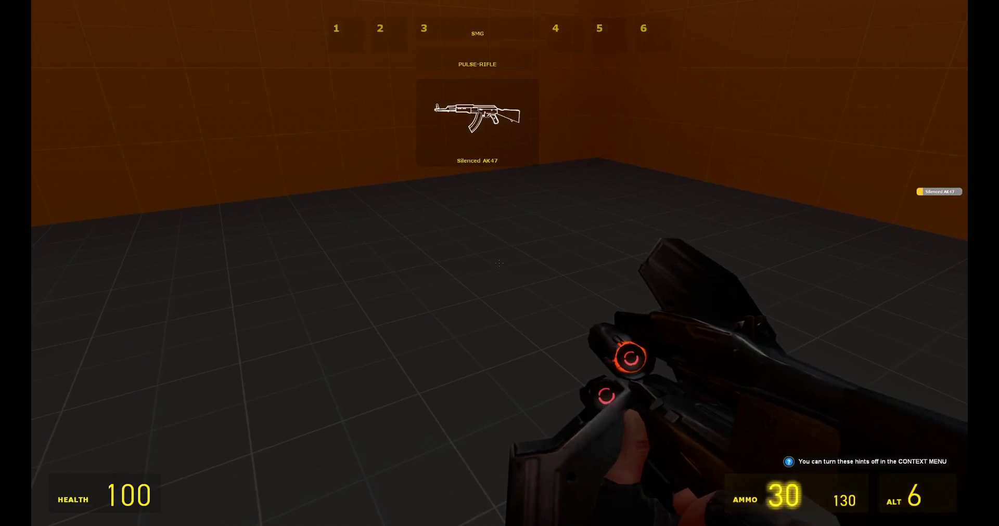
pyautogui.click(499, 263)
# - Fire the Silenced AK47 repeatedly at the wall
pyautogui.click(499, 263)
pyautogui.click(499, 262)
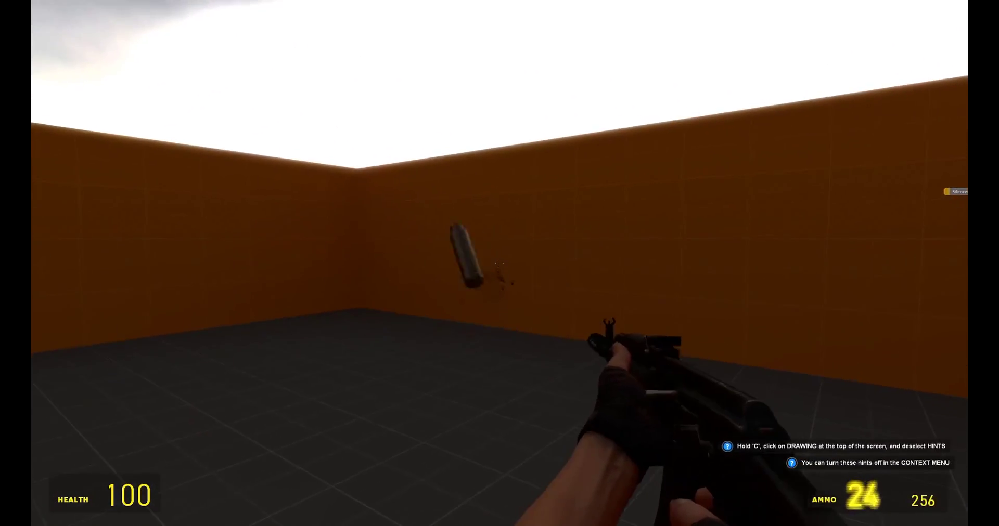
pyautogui.click(499, 263)
pyautogui.click(498, 262)
pyautogui.click(498, 263)
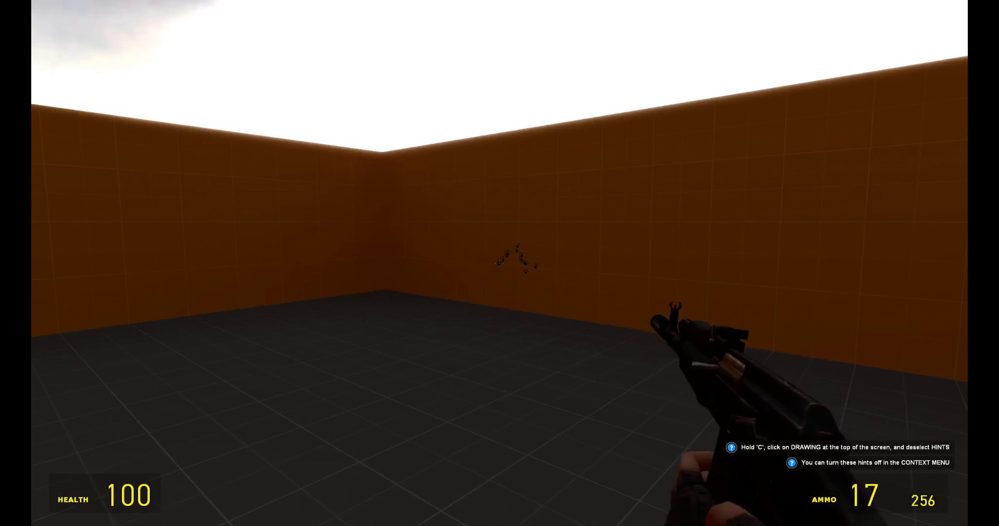
# - Reload the AK47, quit the game with exit, then close the compile log and Hammer
pyautogui.press('r')
pyautogui.press('`')
pyautogui.write('exit')
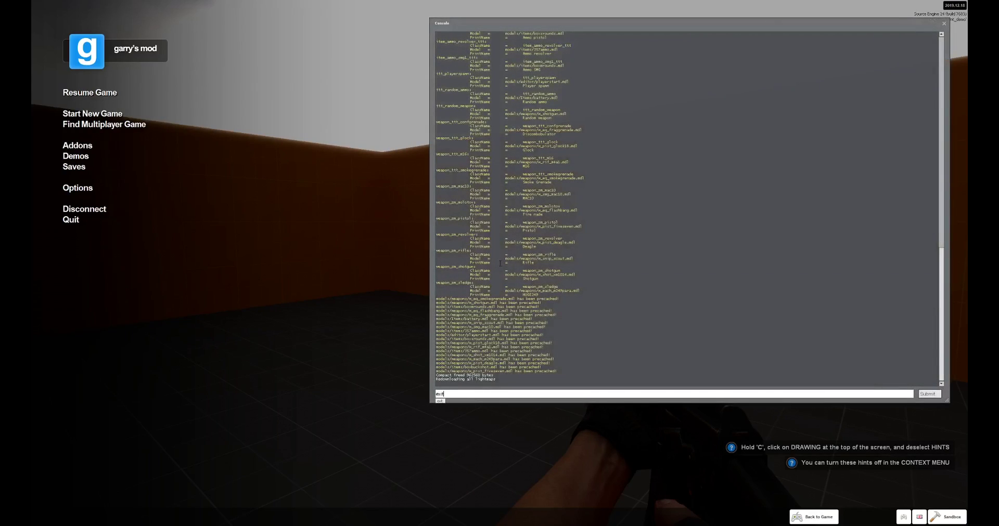
pyautogui.press('Return')
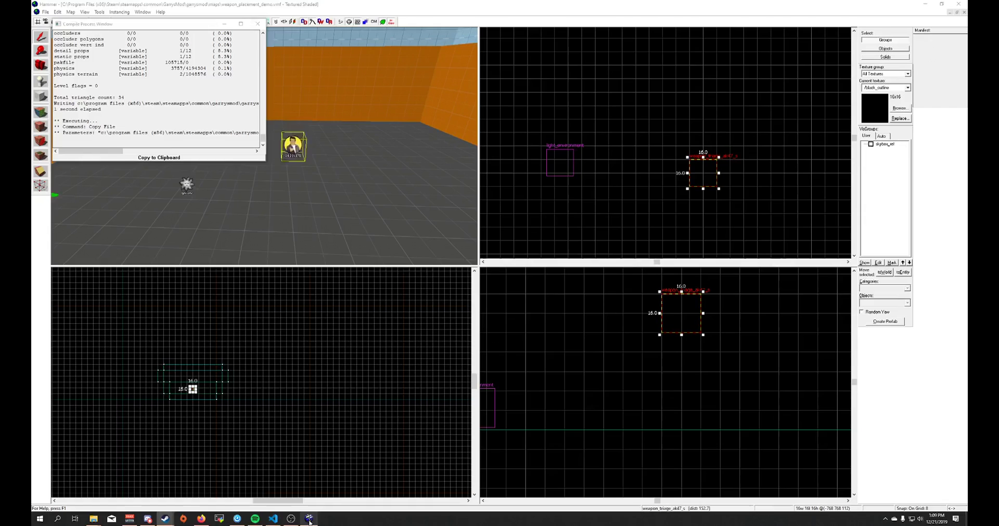
pyautogui.click(260, 21)
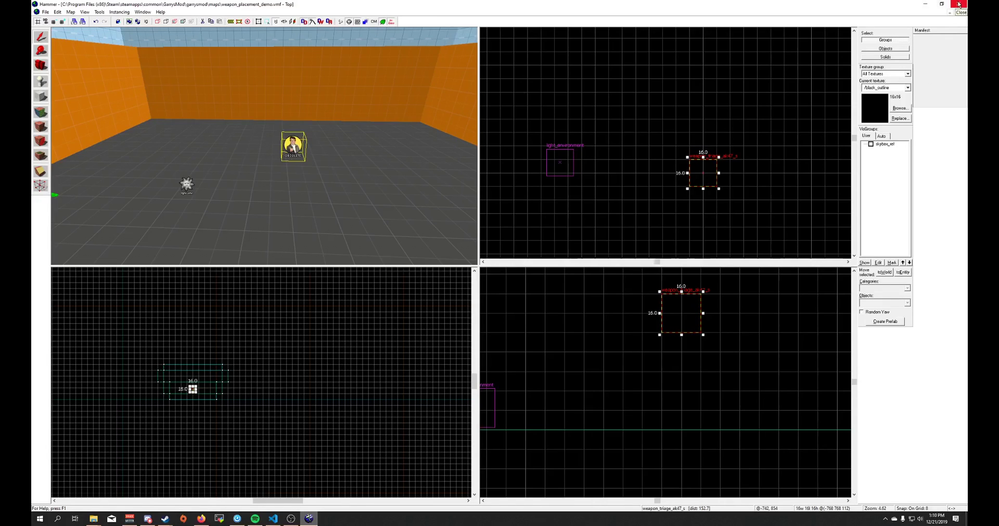
pyautogui.click(958, 4)
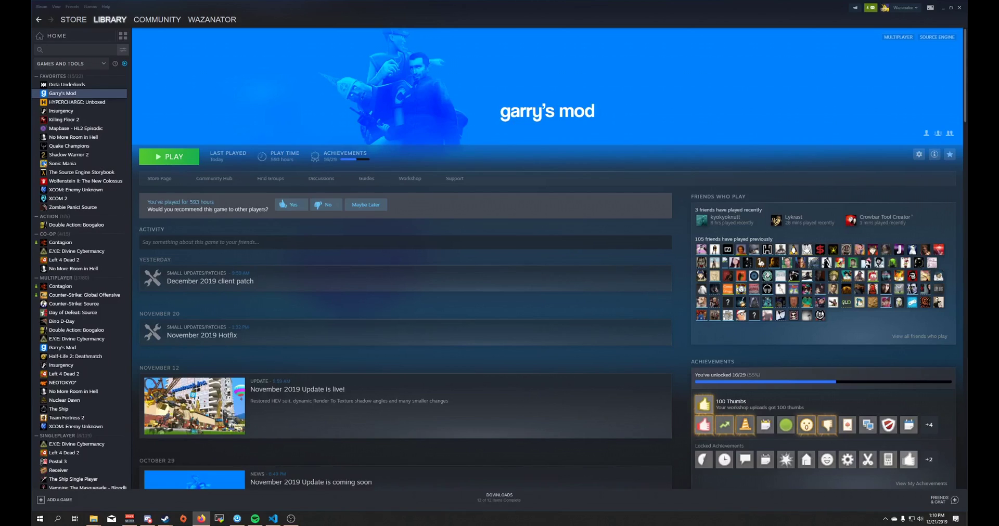
pyautogui.hotkey('alt', 'Tab')
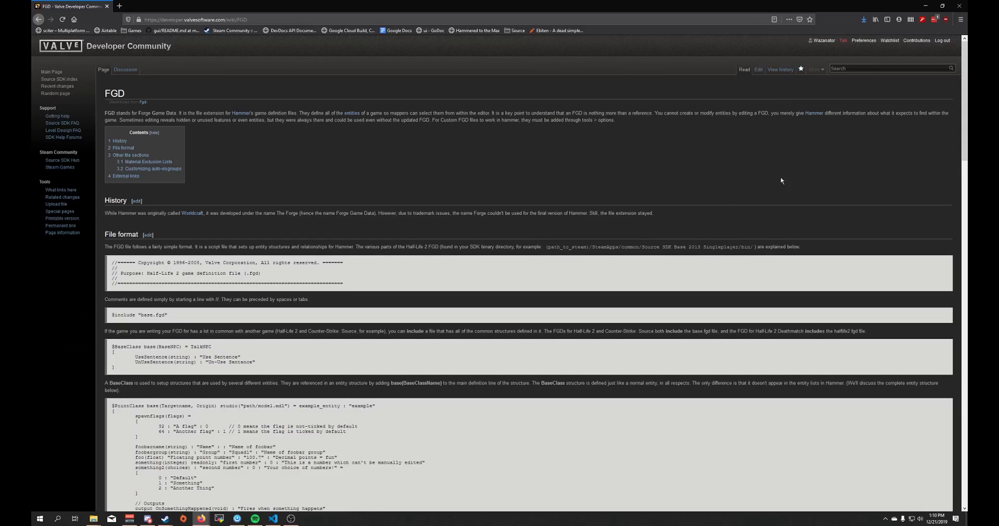
pyautogui.scroll(-3, 513, 222)
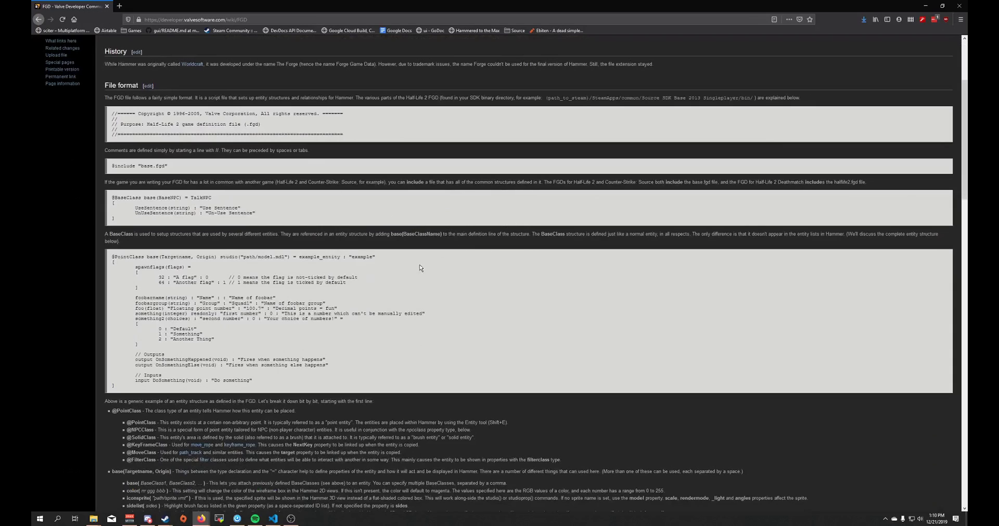
pyautogui.hotkey('alt', 'Tab')
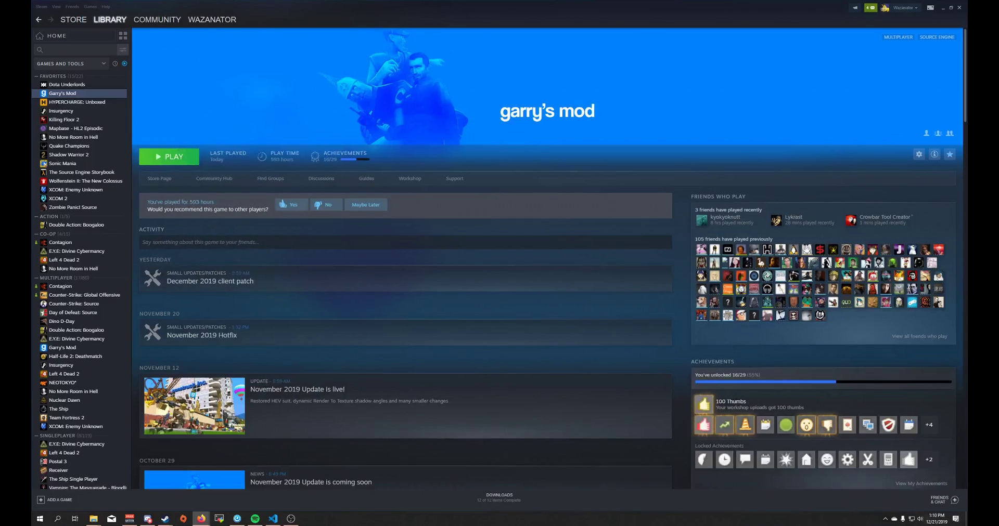
# - Create a new text document in the Garry's Mod bin folder beside halflife2.fgd
pyautogui.moveTo(93, 519)
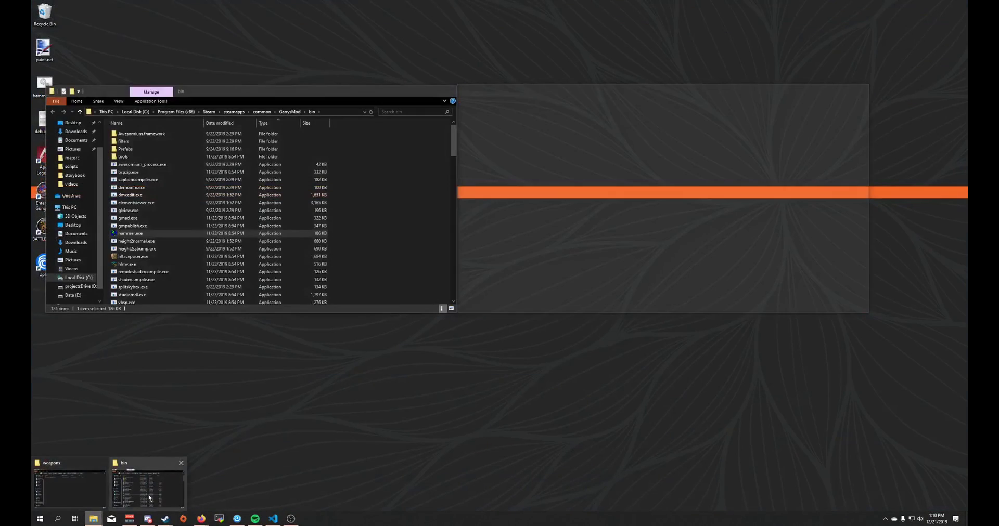
pyautogui.click(149, 489)
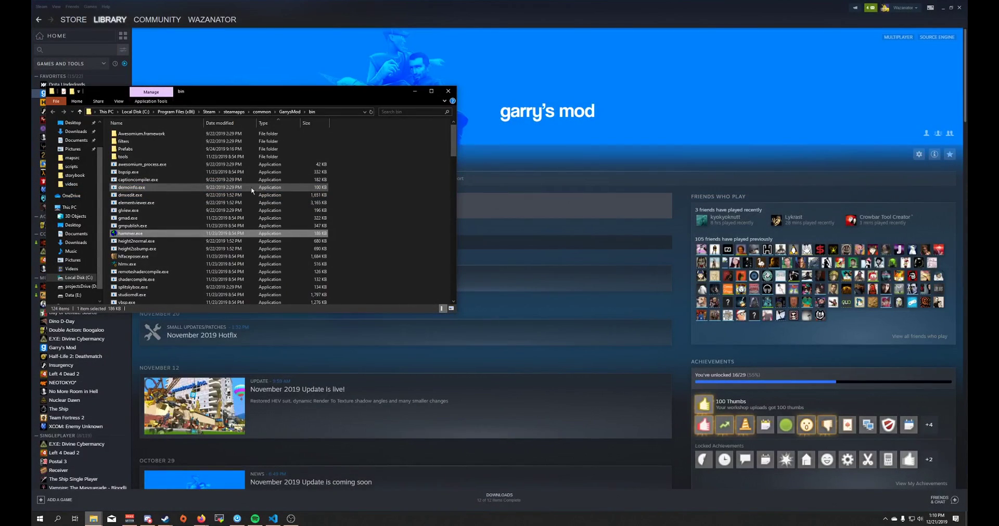
pyautogui.scroll(-15, 252, 191)
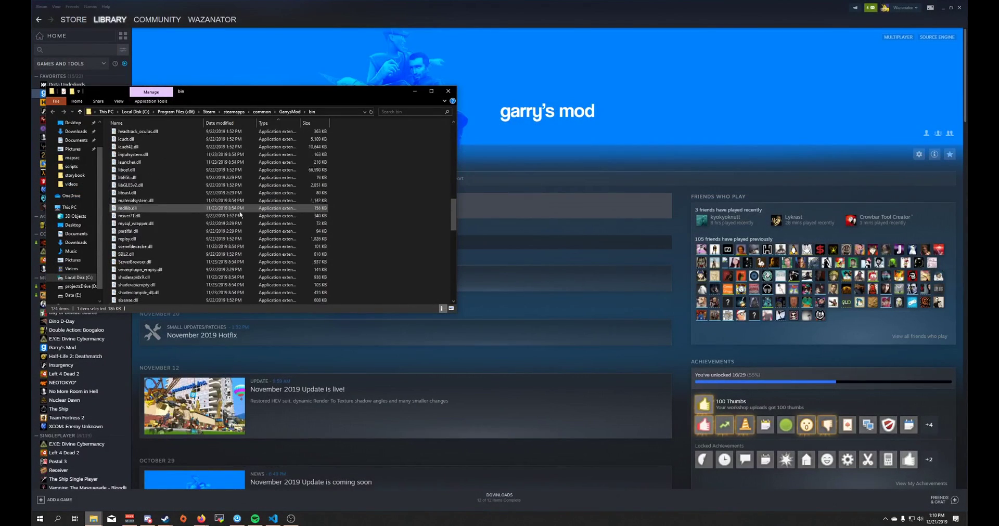
pyautogui.scroll(-12, 240, 213)
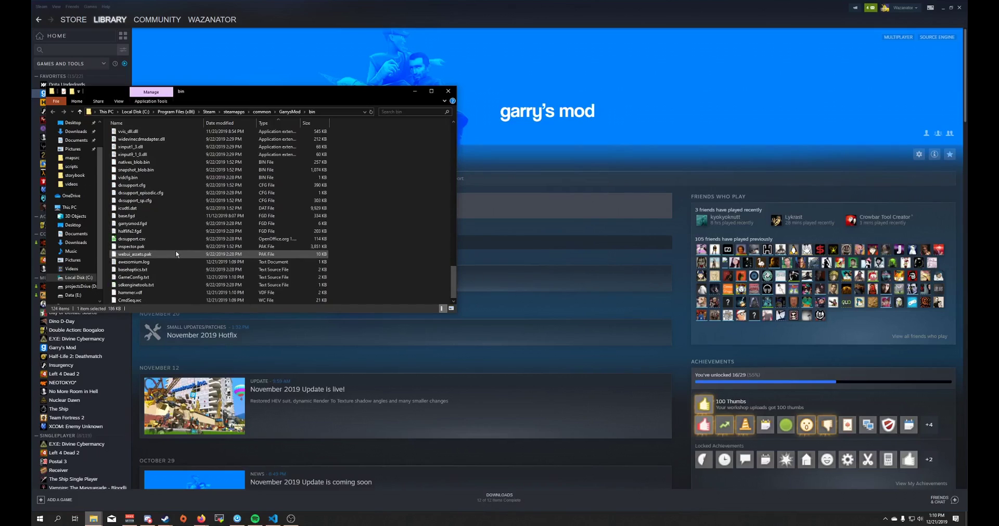
pyautogui.click(146, 231)
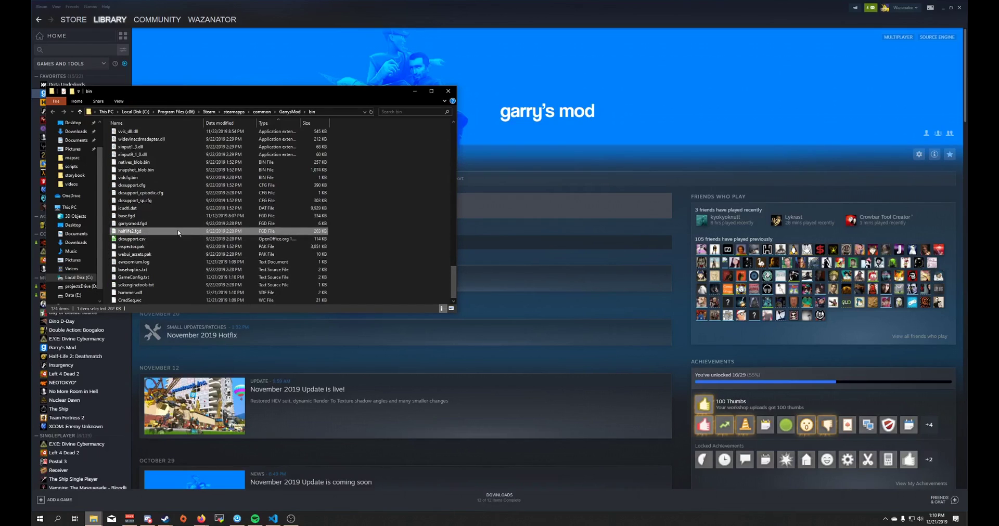
pyautogui.rightClick(377, 224)
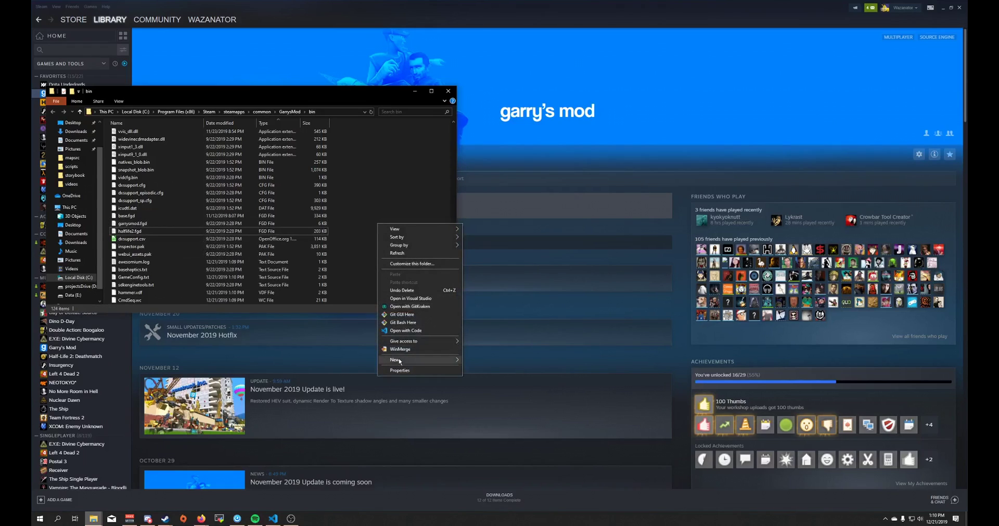
pyautogui.moveTo(400, 360)
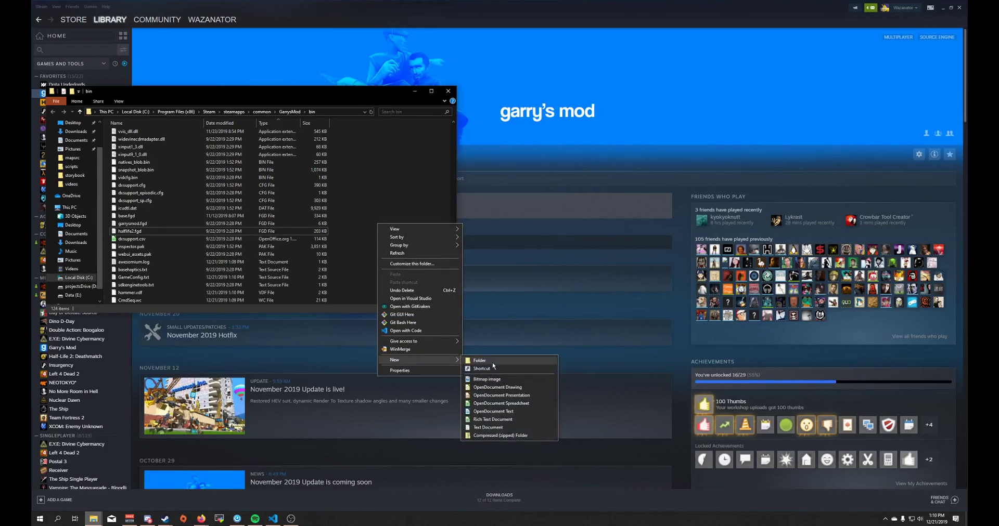
pyautogui.click(492, 427)
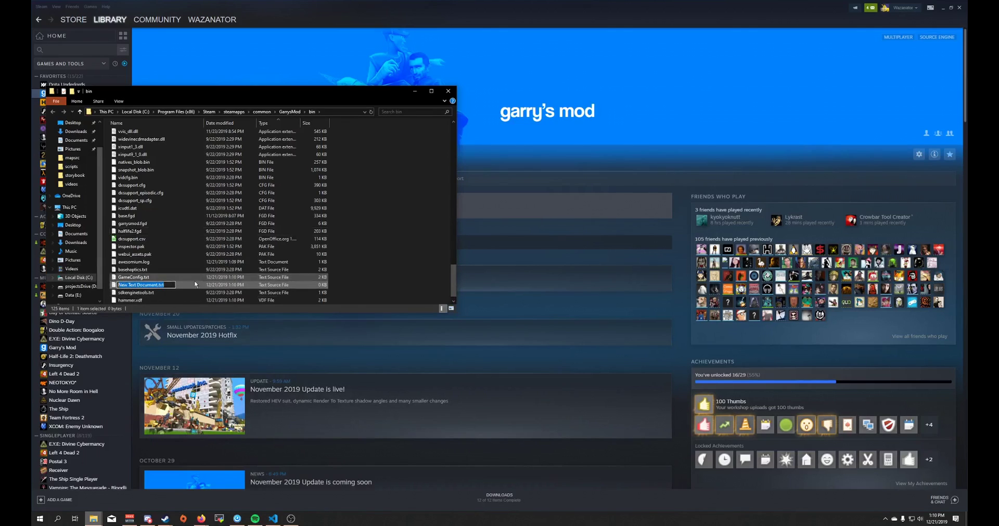
# - Rename it MyEntities.fgd, accept the extension change, and open it in Visual Studio Code
pyautogui.write('MyEntities.fgd')
pyautogui.press('Return')
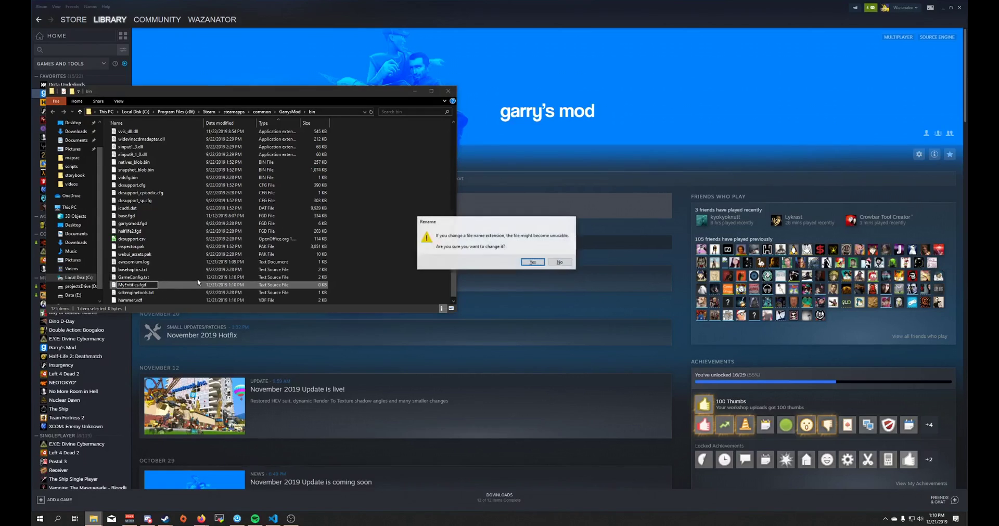
pyautogui.click(527, 264)
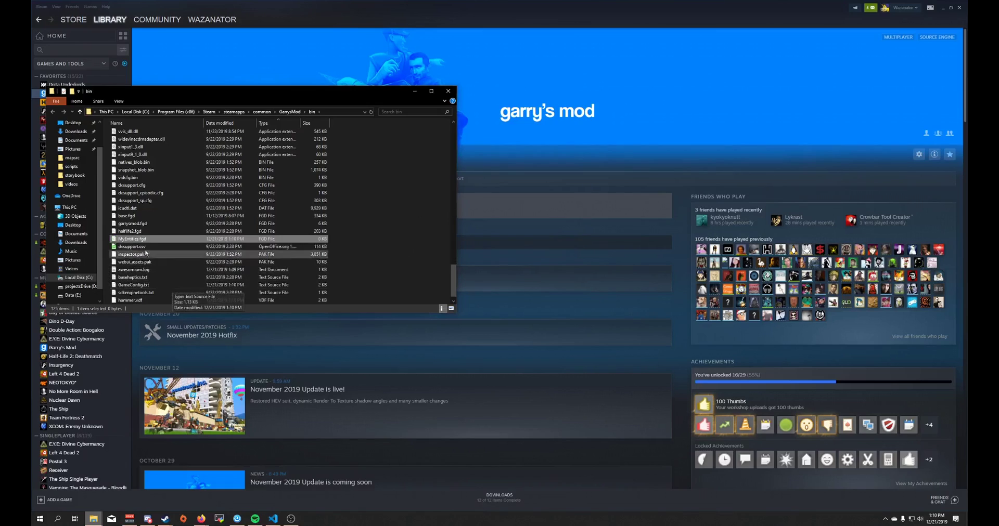
pyautogui.rightClick(136, 241)
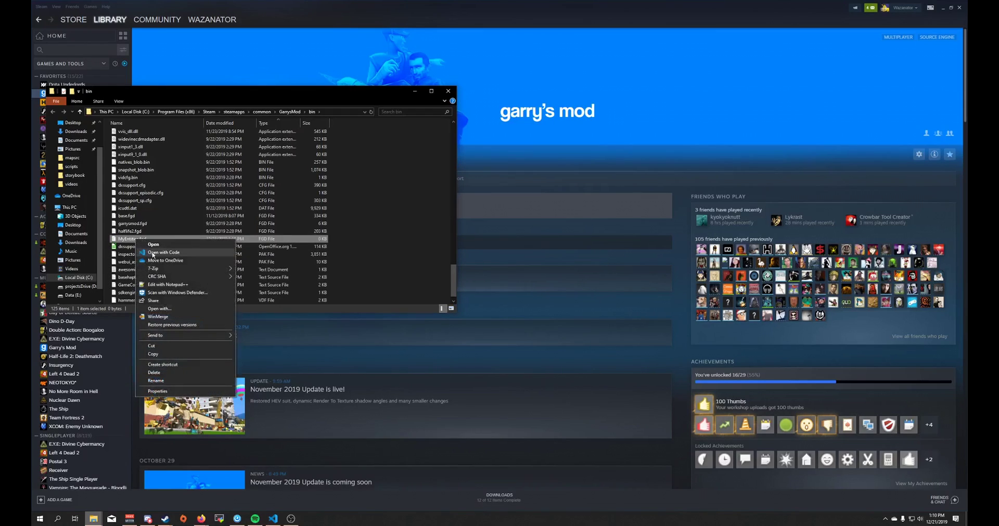
pyautogui.click(153, 253)
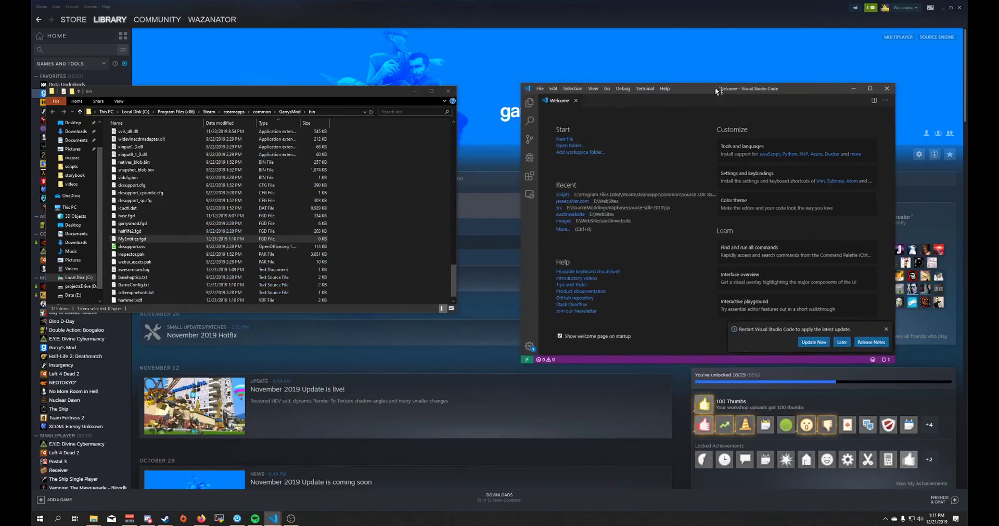
# - Open MyEntities.fgd and halflife2.fgd in VS Code, close Welcome, and maximize the editor
pyautogui.moveTo(133, 239); pyautogui.dragTo(598, 195)
pyautogui.click(561, 101)
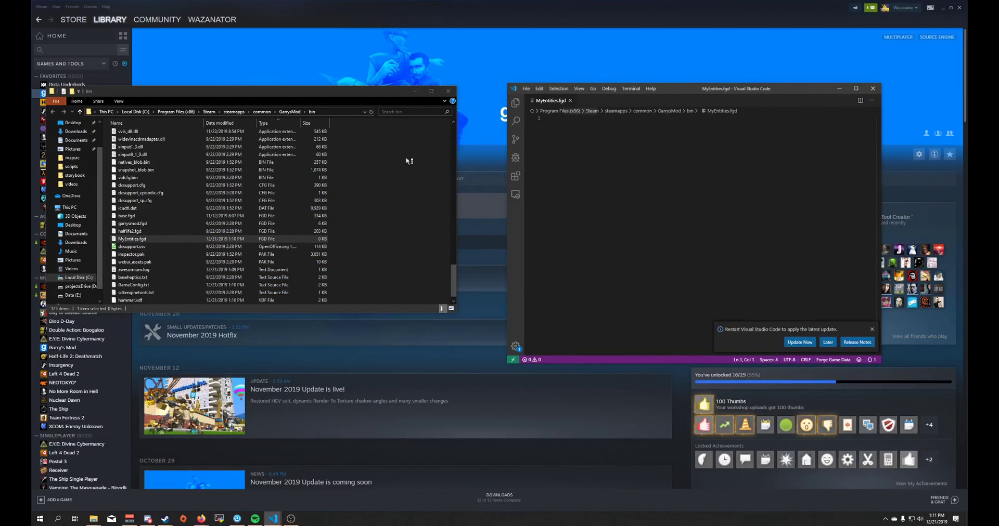
pyautogui.click(148, 232)
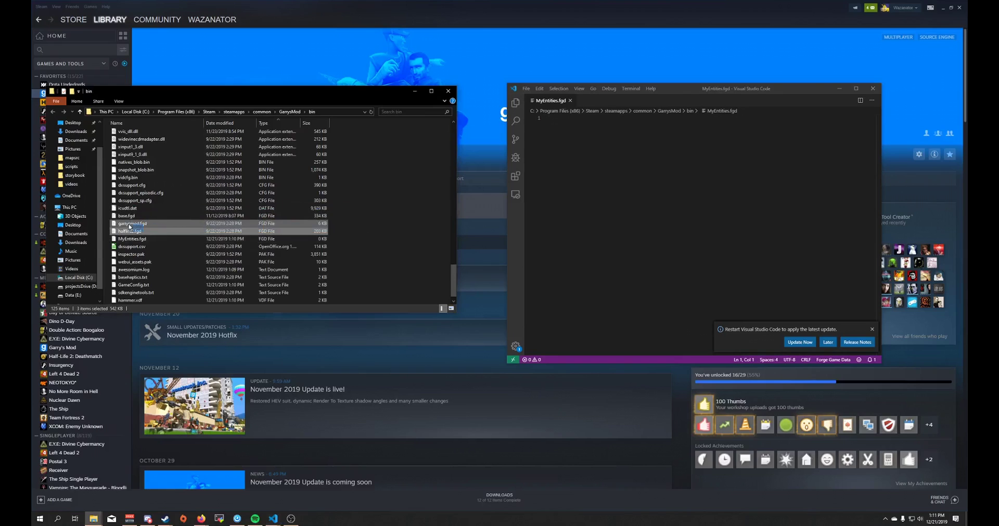
pyautogui.click(133, 247)
pyautogui.moveTo(139, 234); pyautogui.dragTo(598, 169)
pyautogui.click(856, 88)
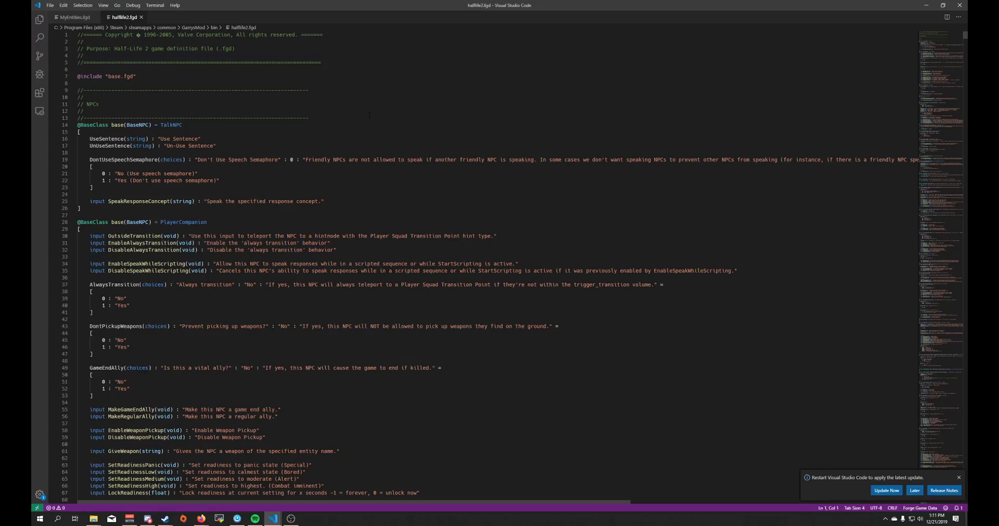
pyautogui.hotkey('ctrl', 'f')
pyautogui.write('we')
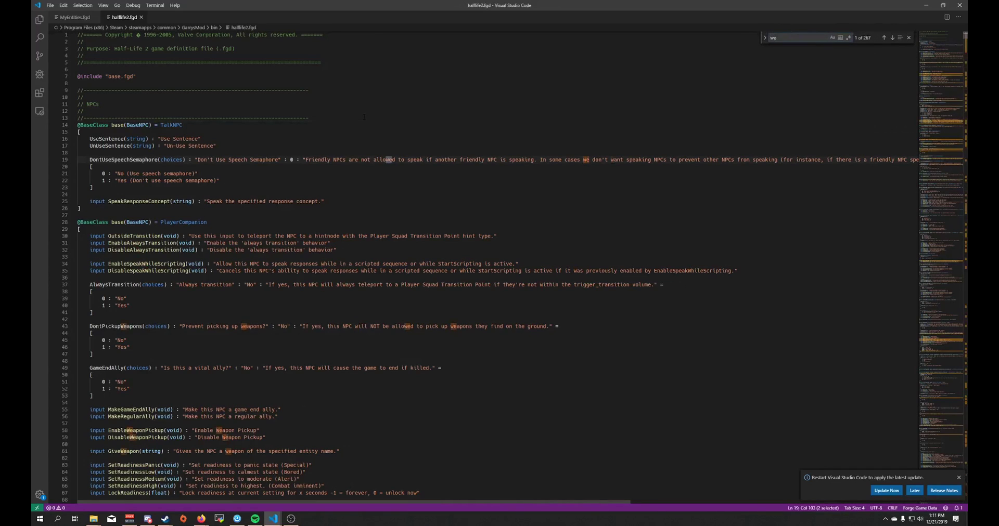
pyautogui.write('apon')
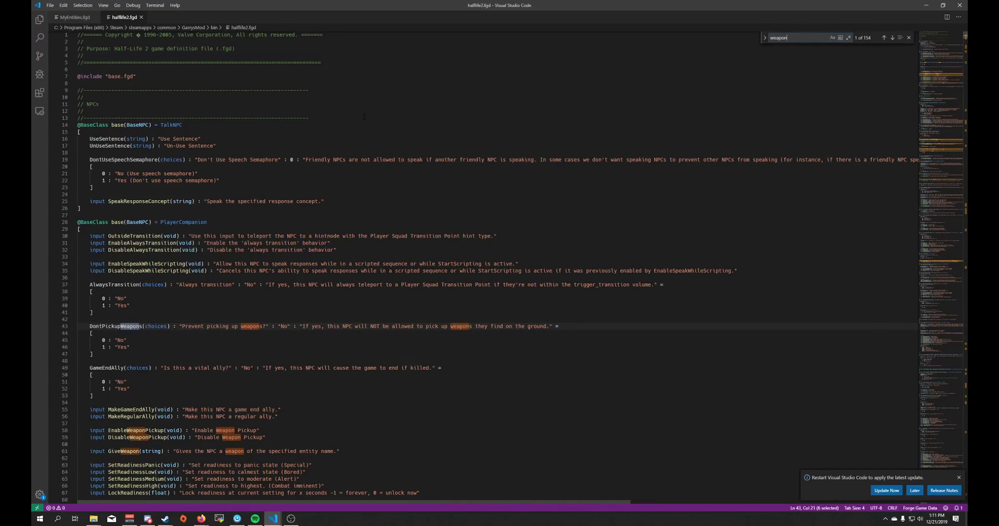
pyautogui.write('_')
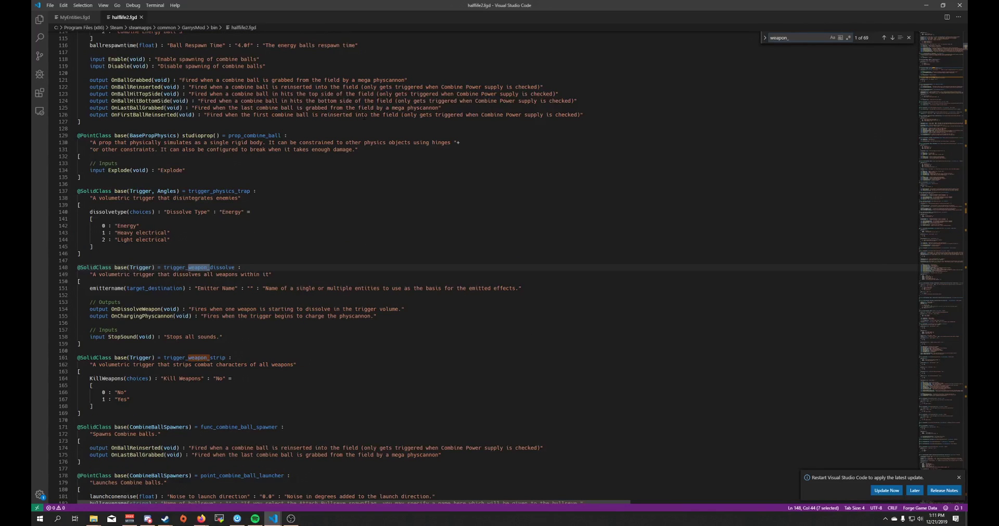
pyautogui.write('ar2')
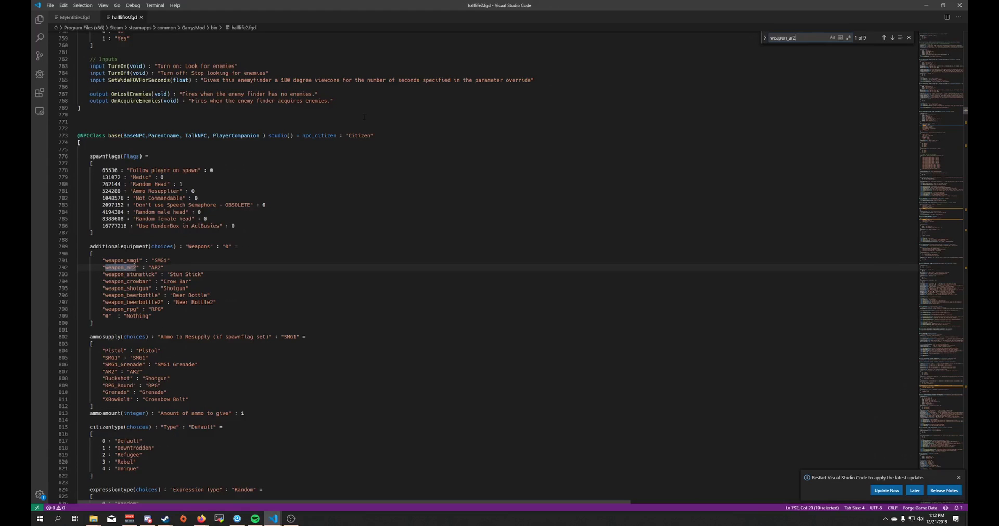
pyautogui.click(884, 39)
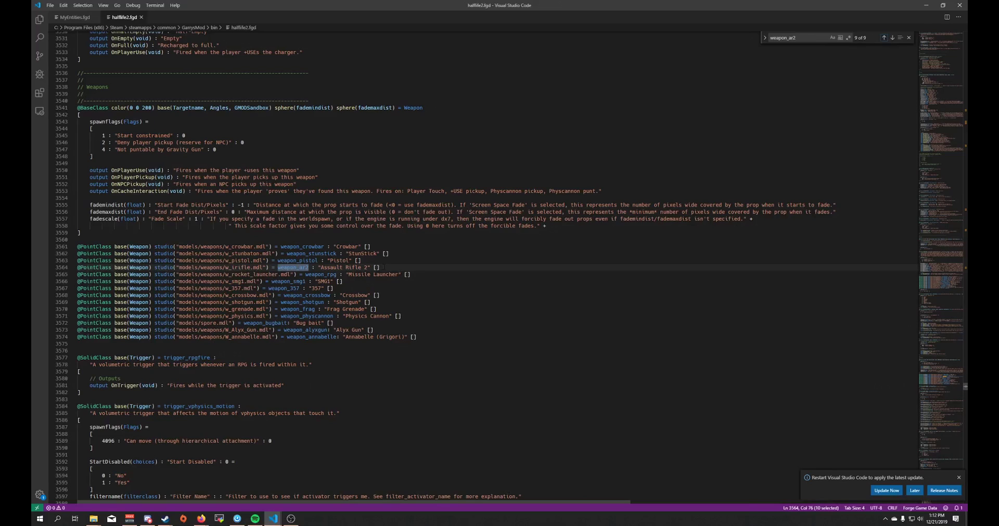
pyautogui.moveTo(379, 268); pyautogui.dragTo(56, 268)
pyautogui.hotkey('ctrl', 'c')
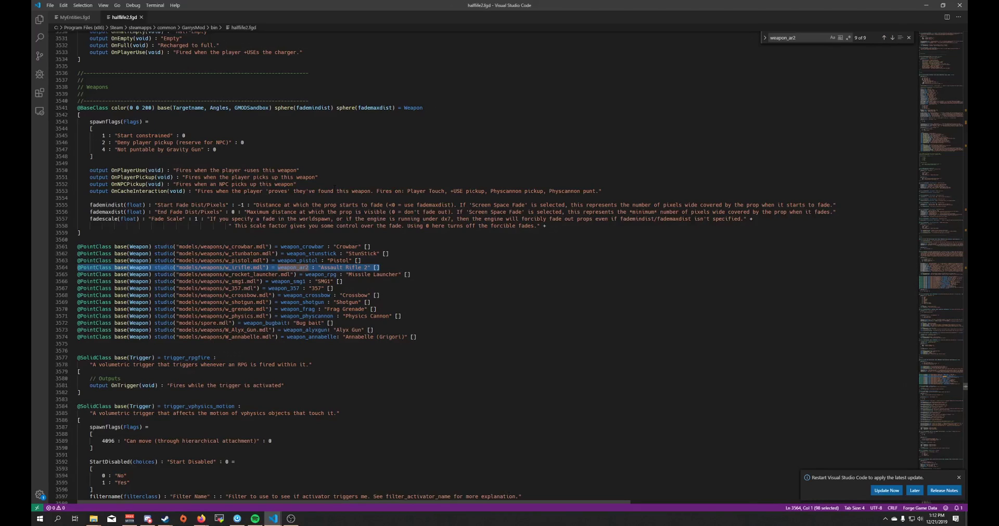
pyautogui.click(75, 18)
# - Paste the line into MyEntities.fgd and replace weapon_ar2 with weapon_triage_ak47_s
pyautogui.hotkey('ctrl', 'v')
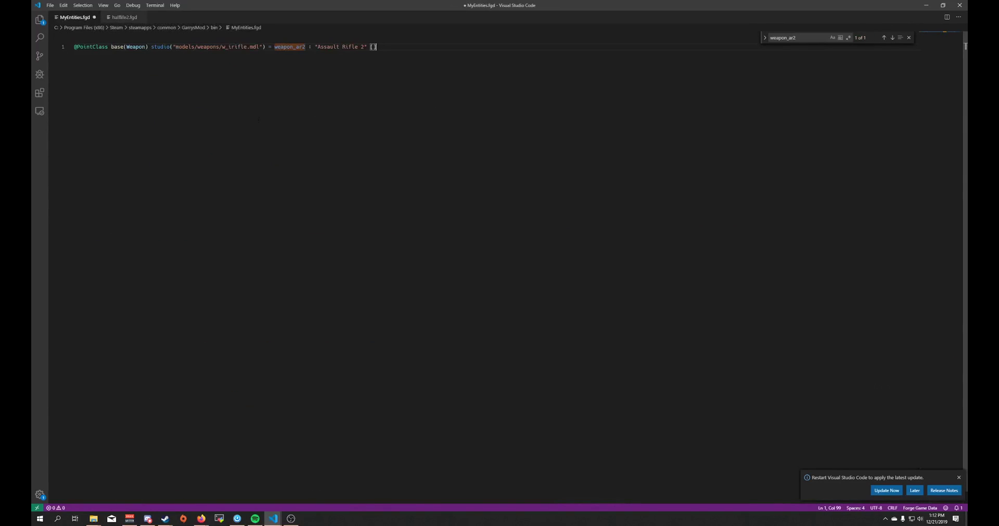
pyautogui.doubleClick(289, 47)
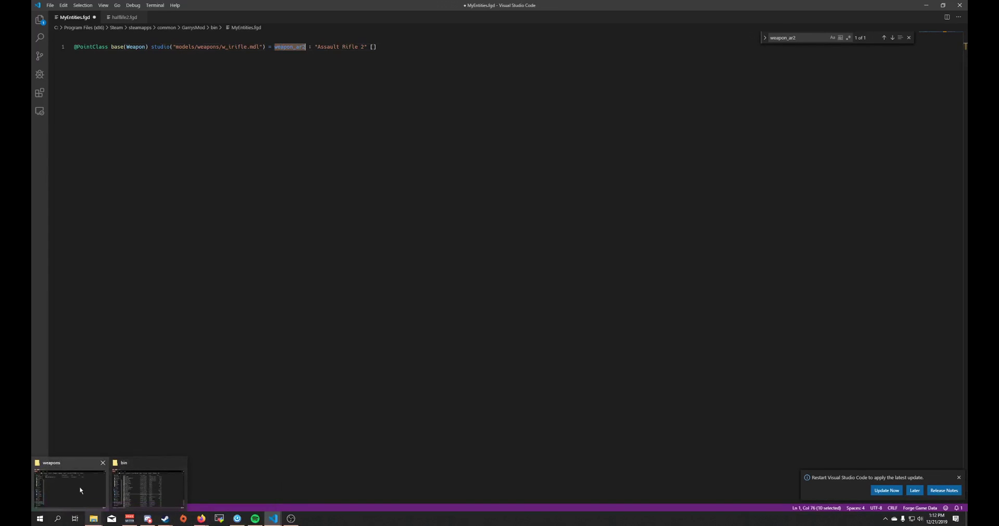
pyautogui.click(79, 486)
pyautogui.click(565, 132)
pyautogui.rightClick(566, 133)
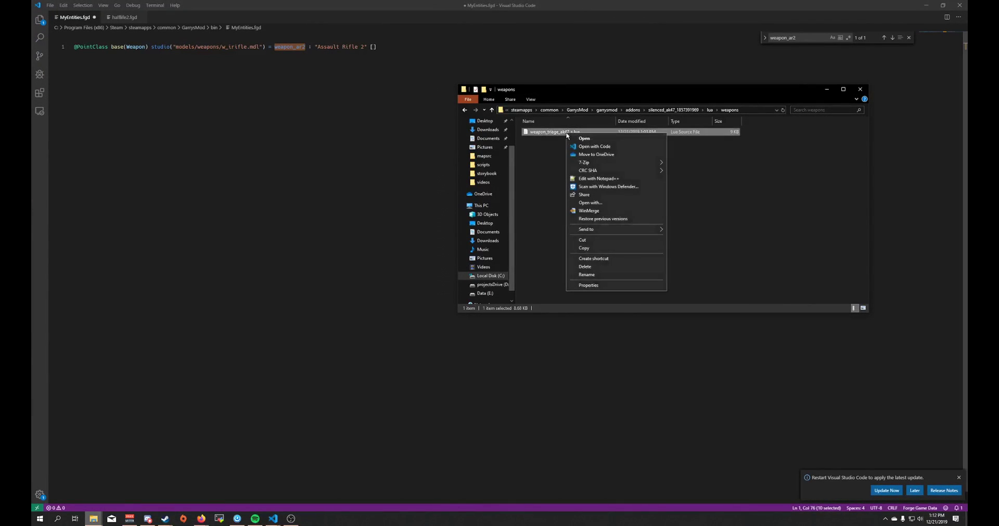
pyautogui.click(587, 275)
pyautogui.hotkey('ctrl', 'c')
pyautogui.click(305, 111)
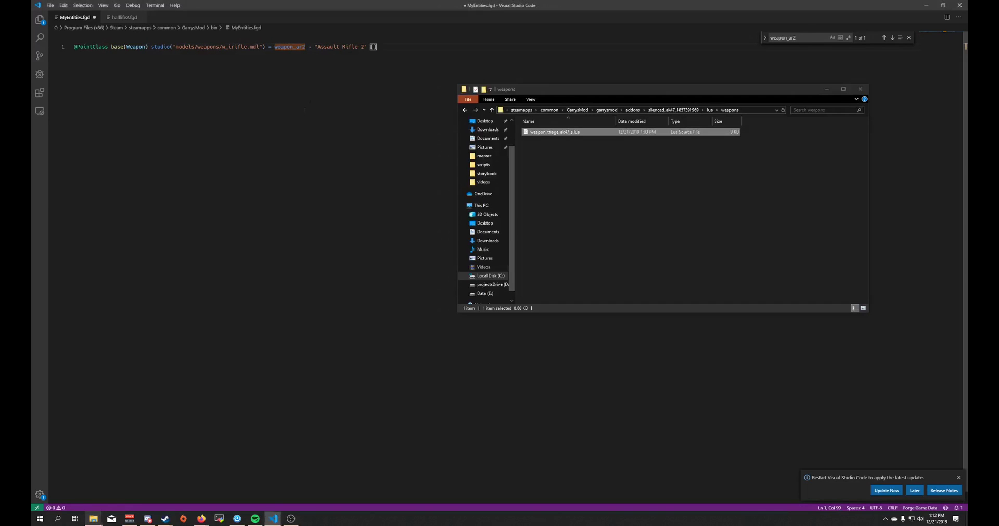
pyautogui.doubleClick(304, 47)
pyautogui.hotkey('ctrl', 'v')
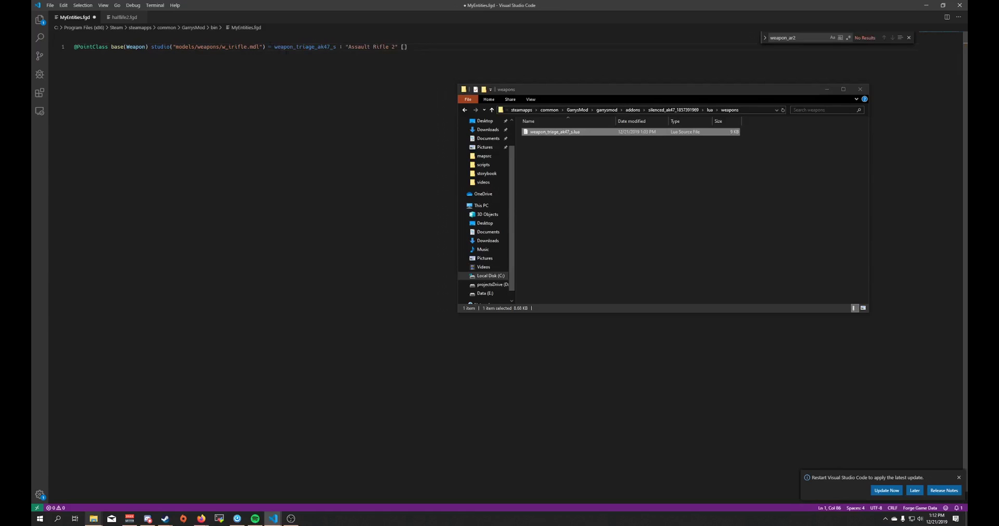
# - Change the display name from "Assault Rifle 2" to "Silenced AK47"
pyautogui.tripleClick(289, 46)
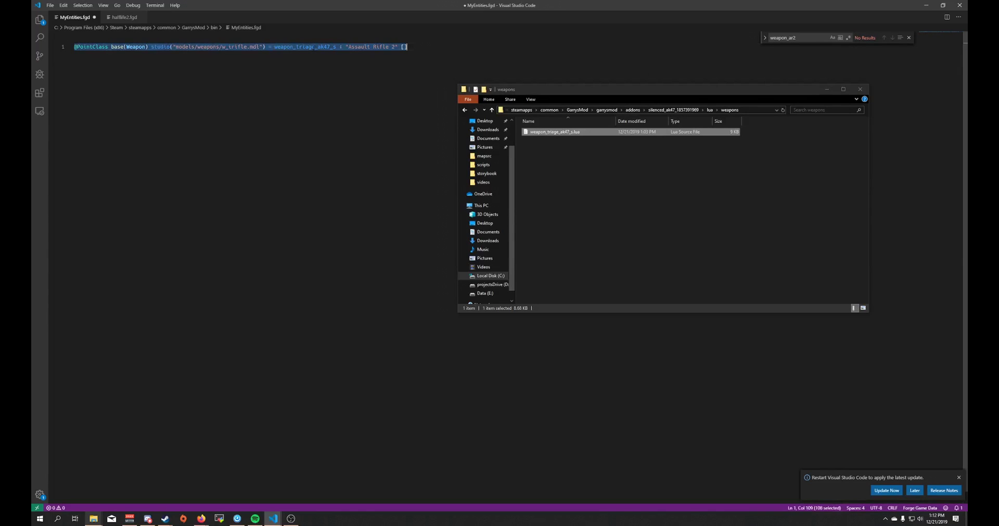
pyautogui.click(316, 47)
pyautogui.doubleClick(305, 47)
pyautogui.doubleClick(381, 47)
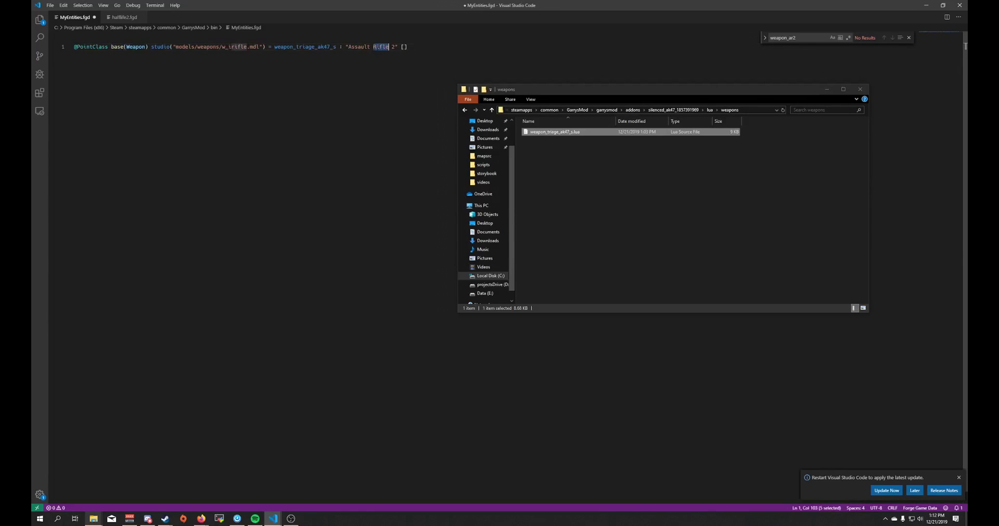
pyautogui.moveTo(395, 47); pyautogui.dragTo(348, 47)
pyautogui.write('Silenced AK47')
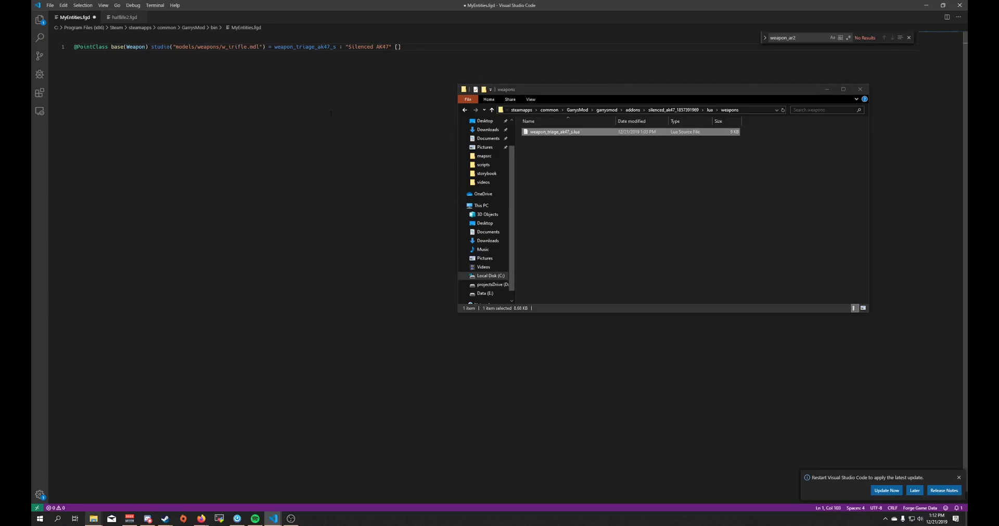
pyautogui.click(331, 114)
pyautogui.click(826, 89)
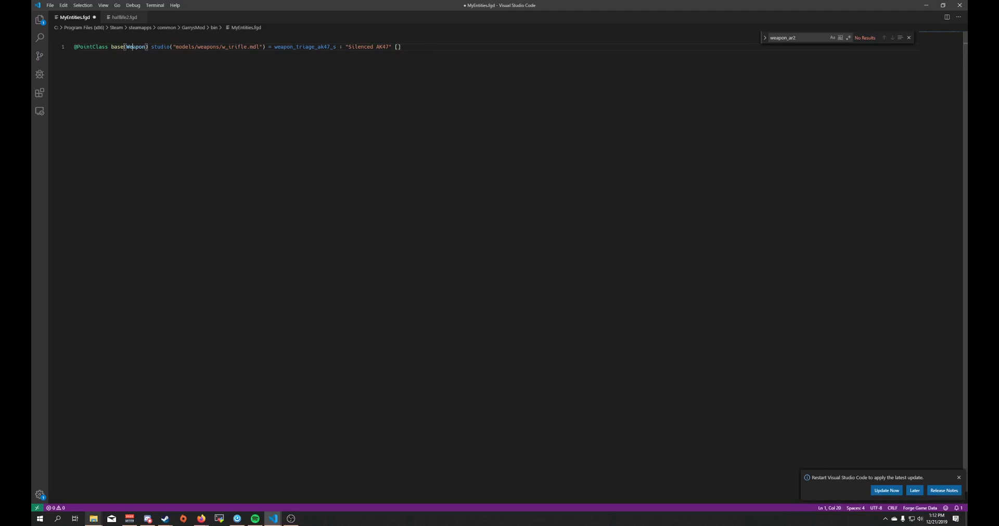
# - Review the Weapon base class and its spawnflags and fade properties in halflife2.fgd
pyautogui.doubleClick(128, 47)
pyautogui.click(117, 17)
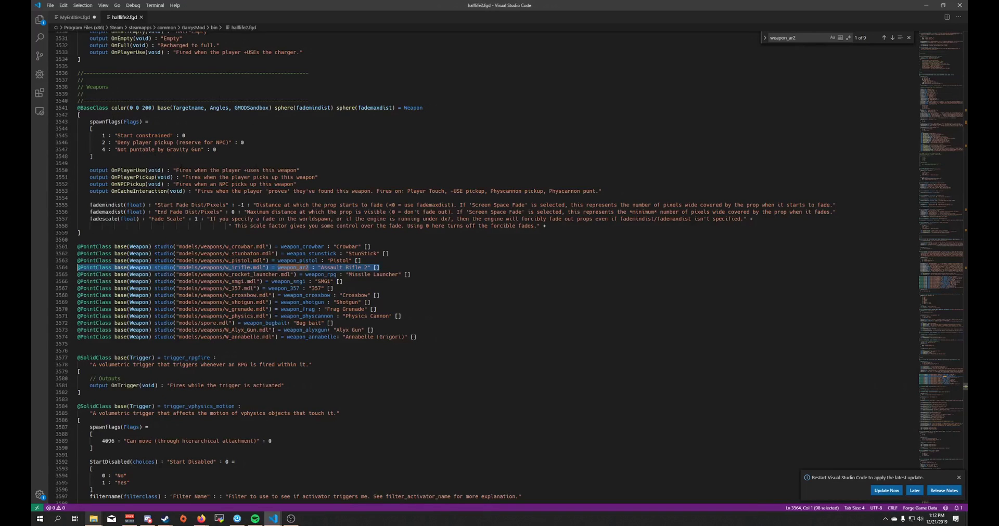
pyautogui.doubleClick(95, 107)
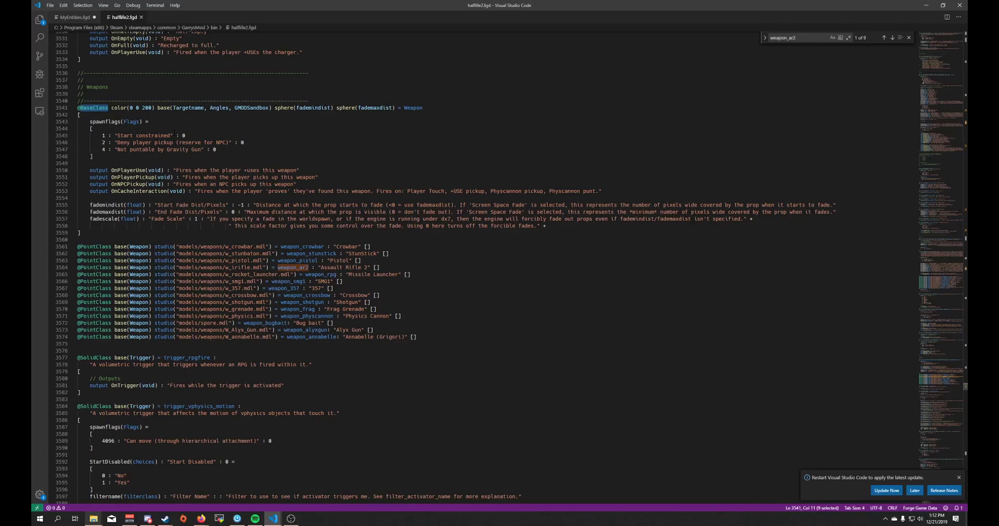
pyautogui.click(171, 124)
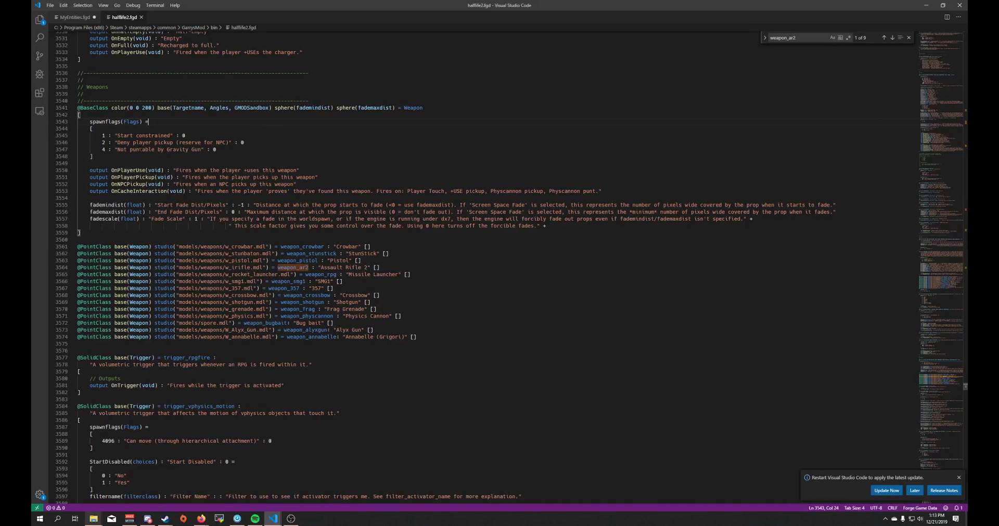
pyautogui.click(138, 143)
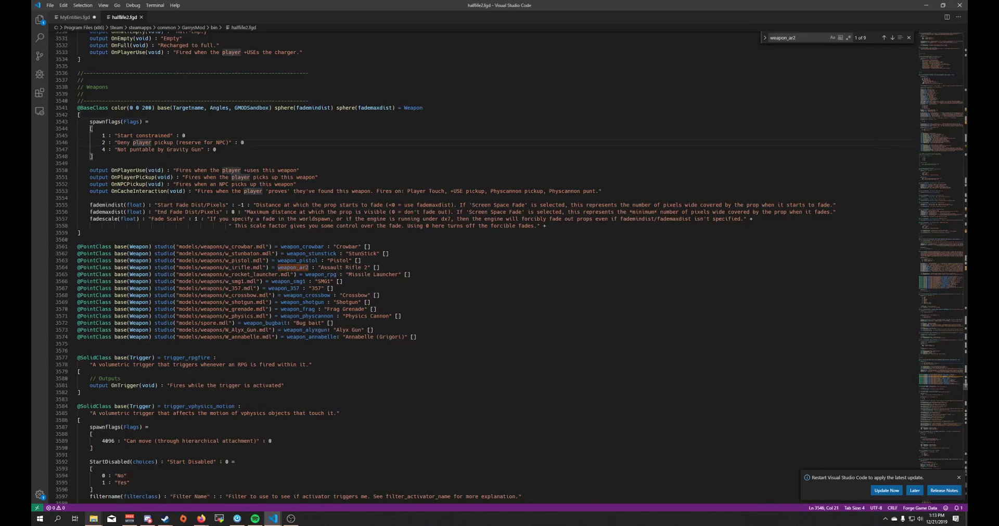
pyautogui.moveTo(103, 200); pyautogui.dragTo(134, 219)
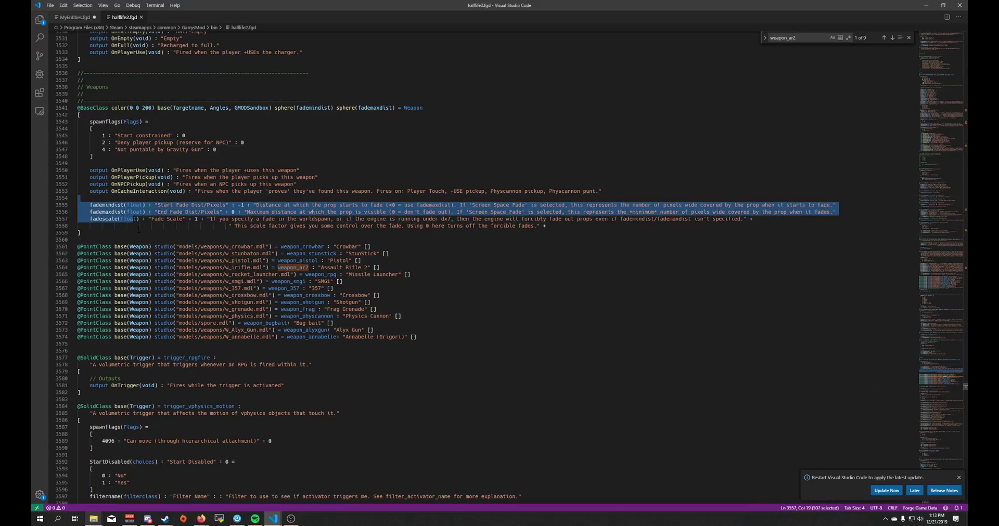
pyautogui.click(139, 232)
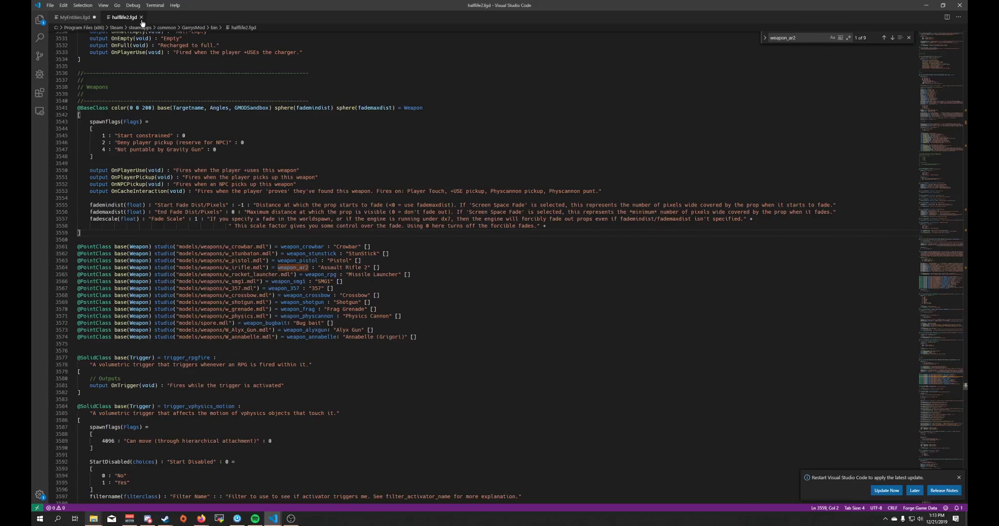
pyautogui.click(74, 17)
pyautogui.hotkey('shift', 'Home')
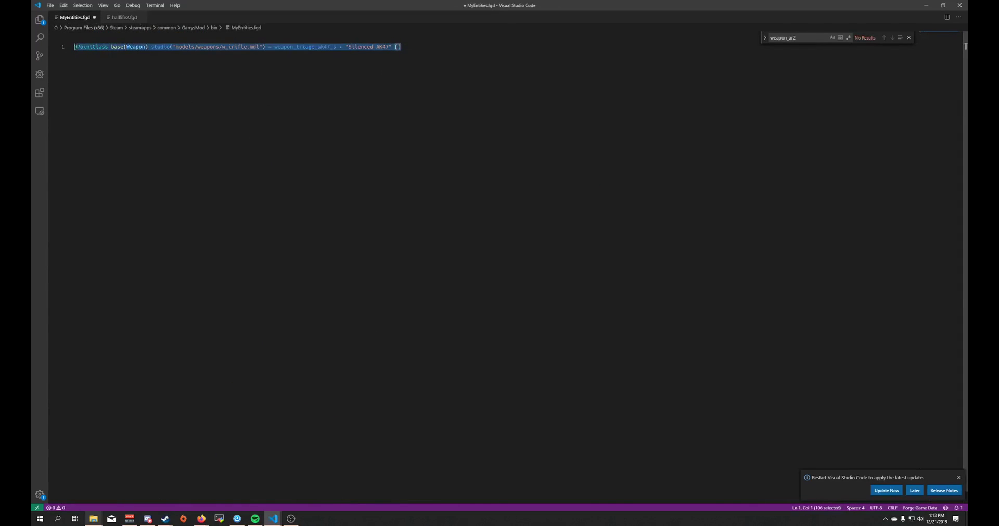
pyautogui.hotkey('ctrl', 'c')
pyautogui.press('End')
pyautogui.press('Return')
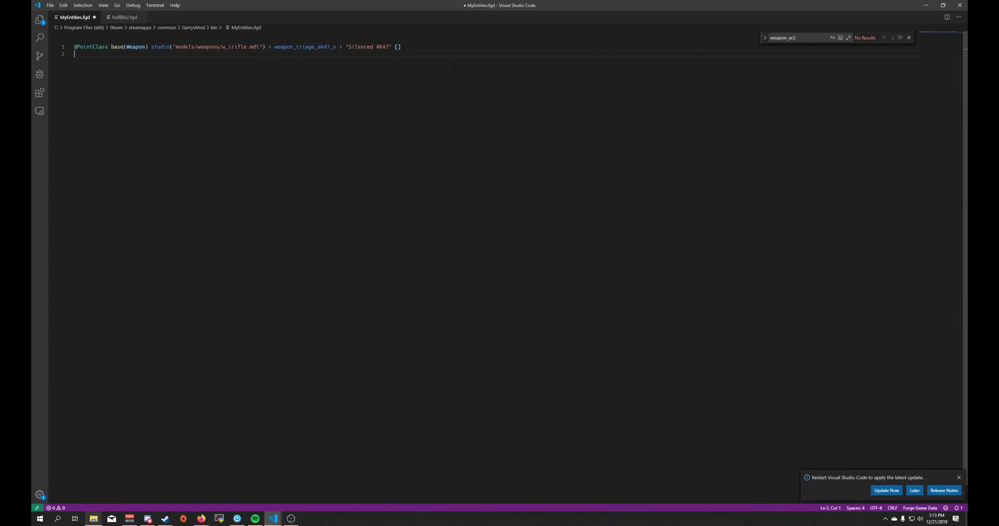
pyautogui.press('Return')
pyautogui.hotkey('ctrl', 'v')
pyautogui.click(302, 61)
pyautogui.doubleClick(302, 60)
pyautogui.write('mega_')
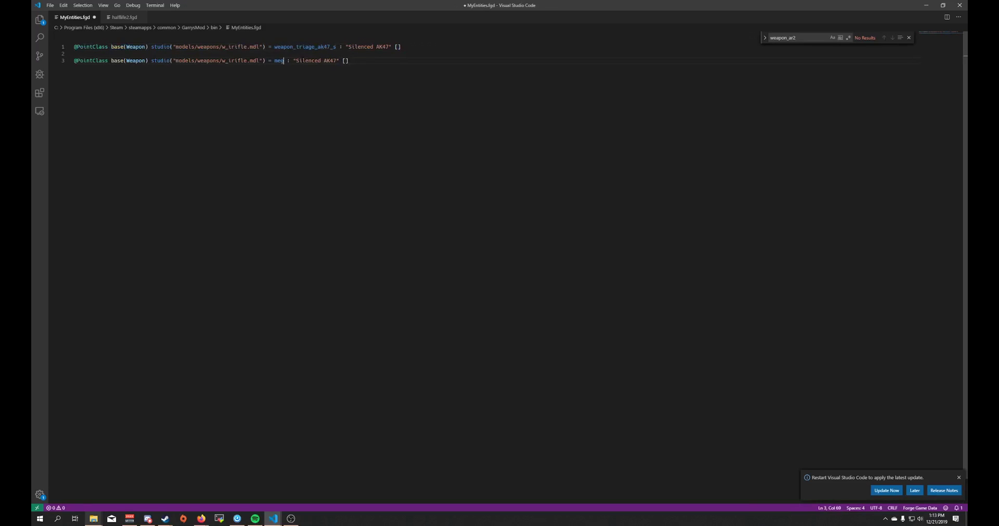
pyautogui.write('rocketlauncher')
pyautogui.click(366, 69)
pyautogui.moveTo(413, 63); pyautogui.dragTo(72, 64)
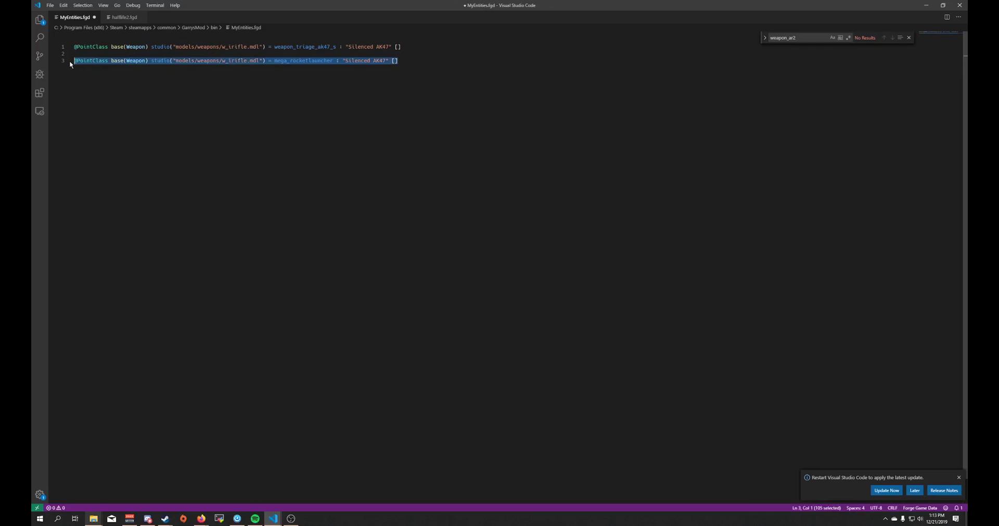
pyautogui.press('BackSpace')
pyautogui.press('BackSpace')
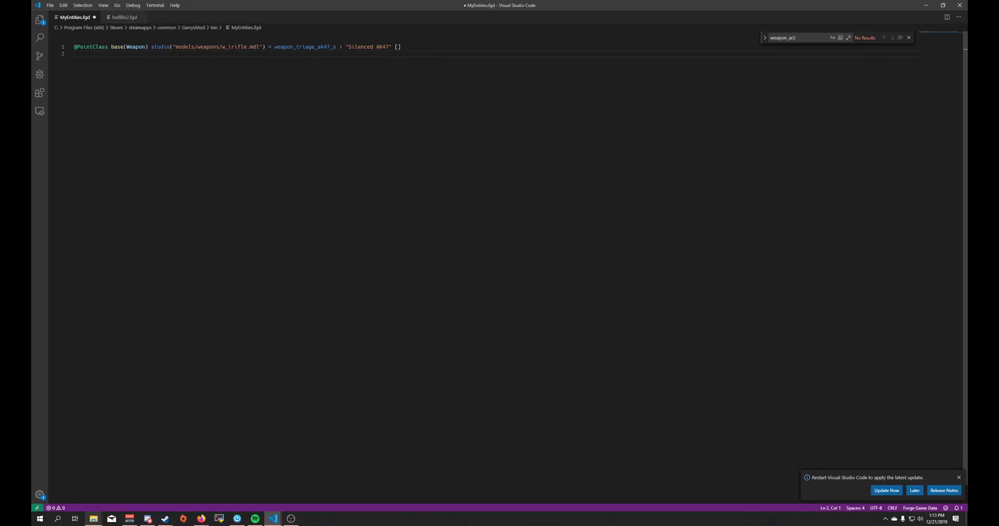
pyautogui.hotkey('ctrl', 'a')
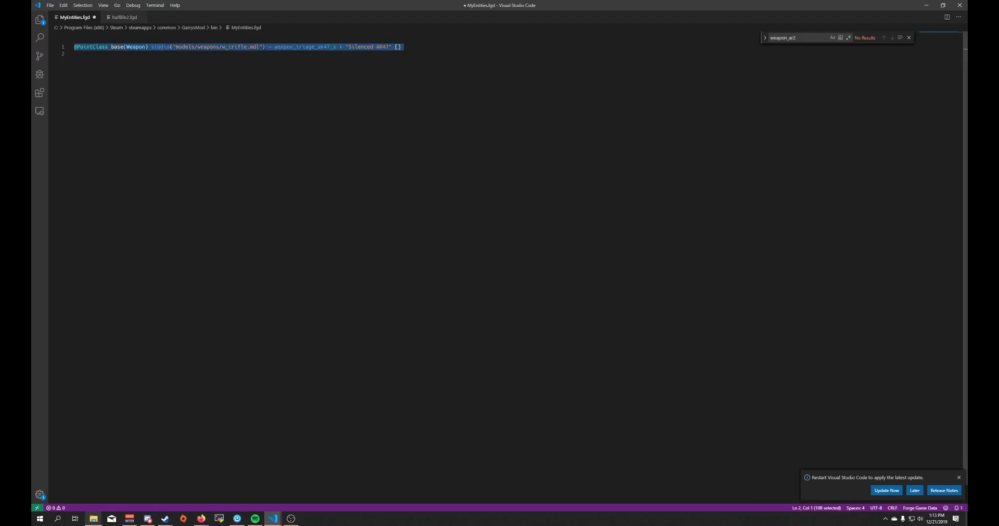
# - Copy the w_triage_ak47_s model name from the addon's models\weapons folder
pyautogui.click(261, 47)
pyautogui.moveTo(94, 518)
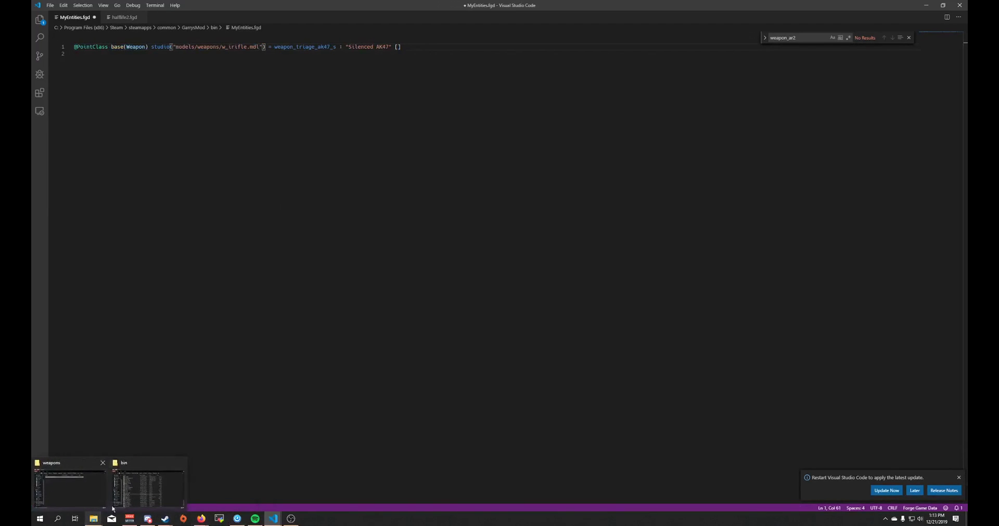
pyautogui.click(81, 489)
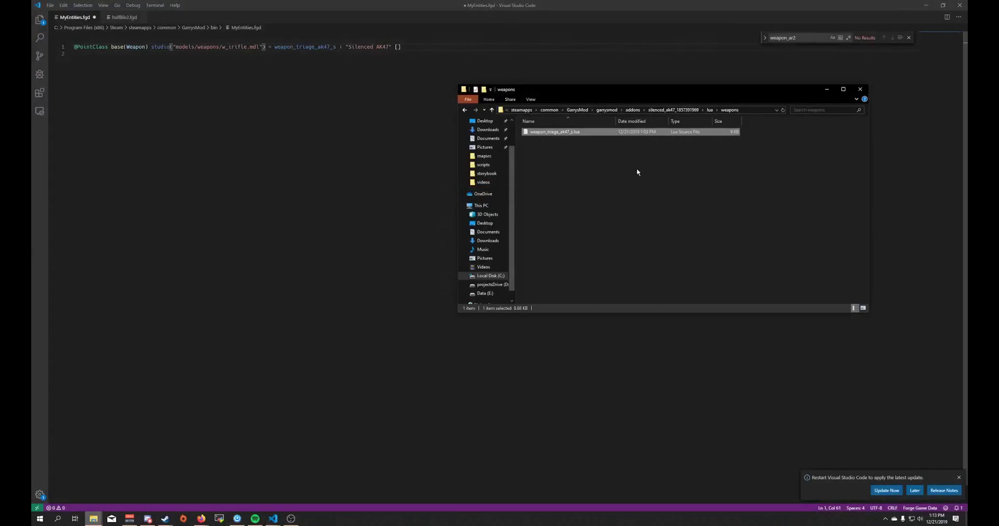
pyautogui.click(687, 111)
pyautogui.doubleClick(555, 149)
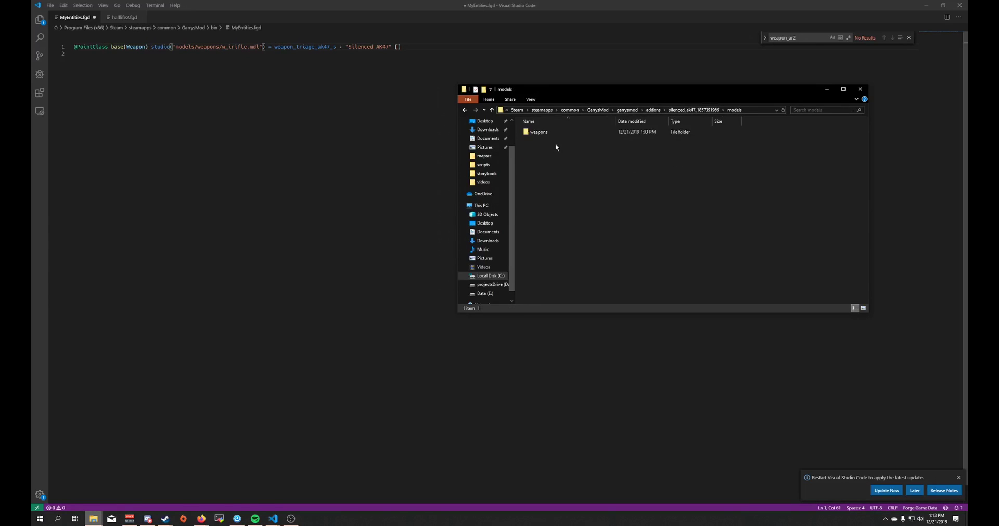
pyautogui.doubleClick(553, 132)
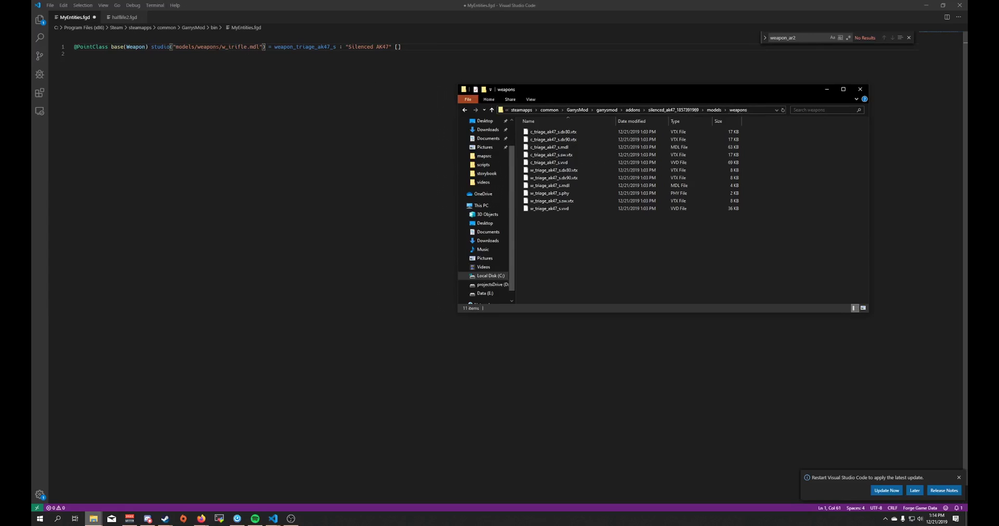
pyautogui.click(566, 187)
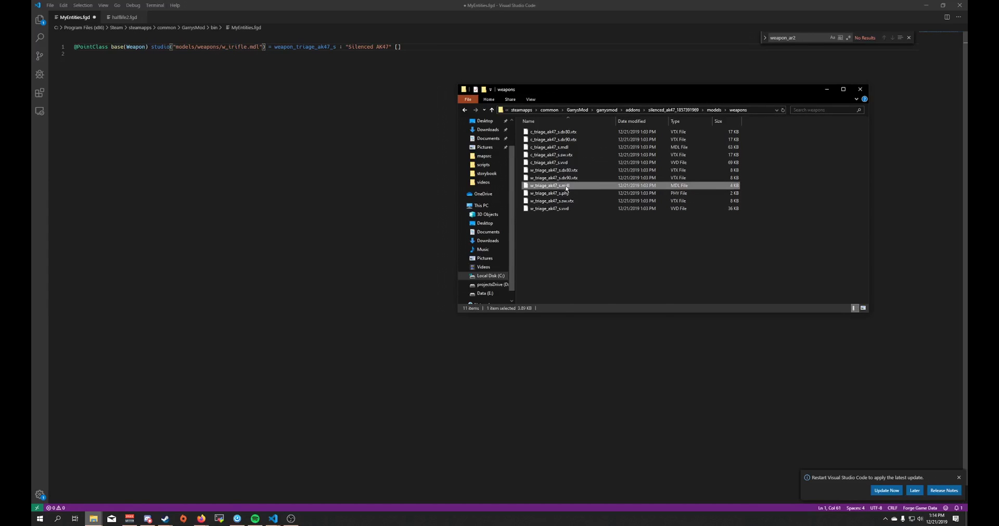
pyautogui.rightClick(567, 188)
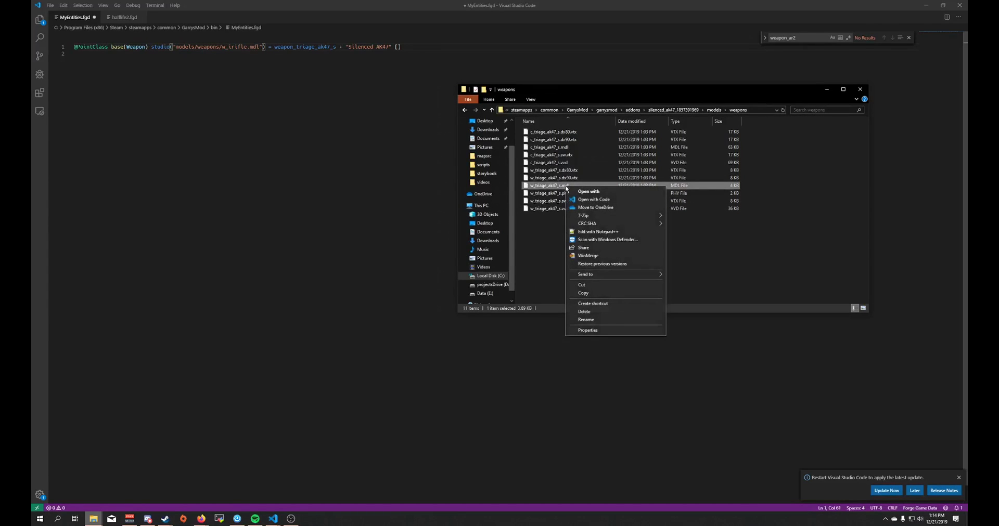
pyautogui.click(591, 319)
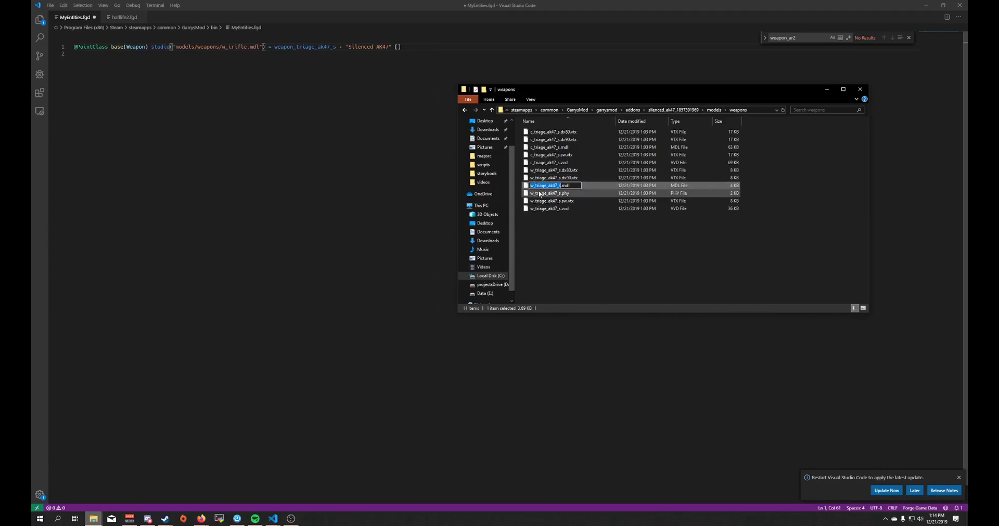
pyautogui.press('Escape')
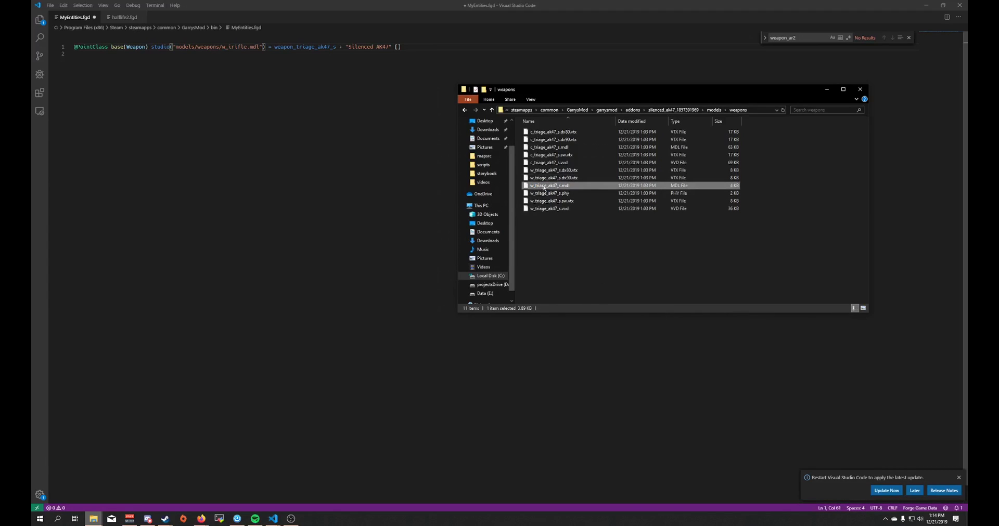
pyautogui.click(541, 163)
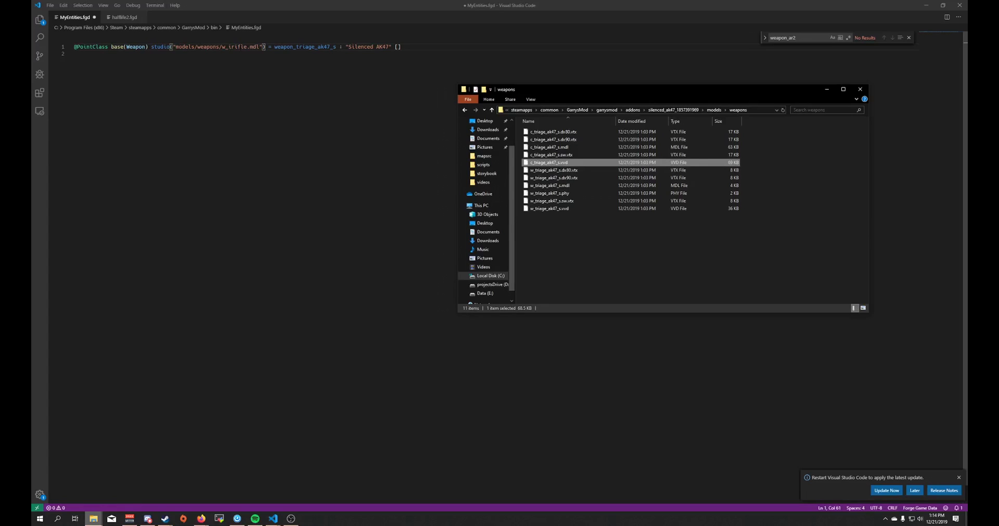
# - Replace w_irifle with w_triage_ak47_s in the studio() path and save MyEntities.fgd
pyautogui.doubleClick(235, 47)
pyautogui.hotkey('ctrl', 'v')
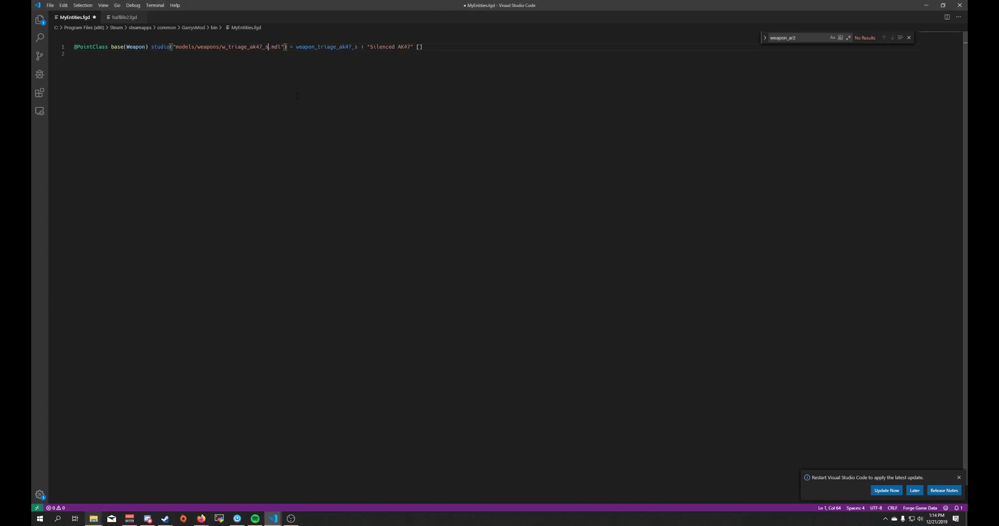
pyautogui.doubleClick(339, 47)
pyautogui.hotkey('ctrl', 's')
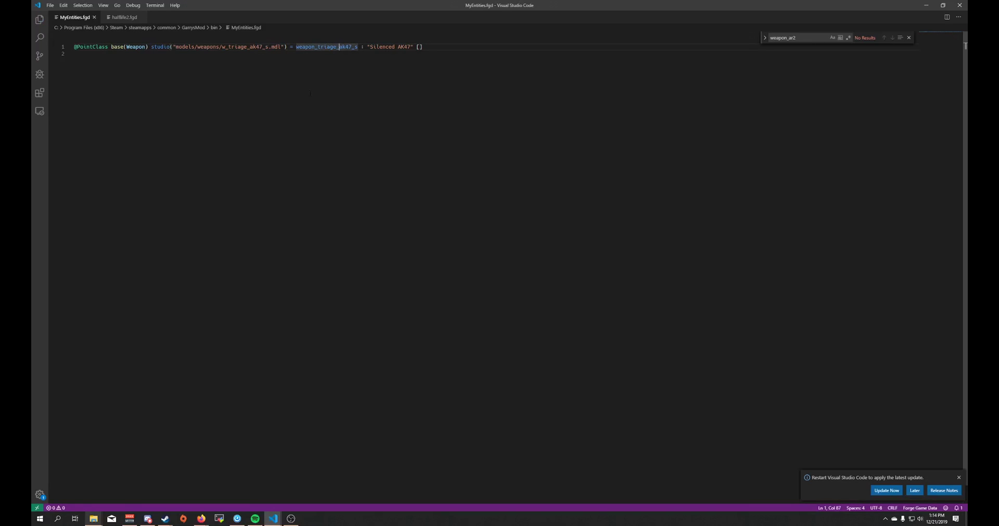
# - Check the base.fgd include line at the top of halflife2.fgd
pyautogui.click(124, 17)
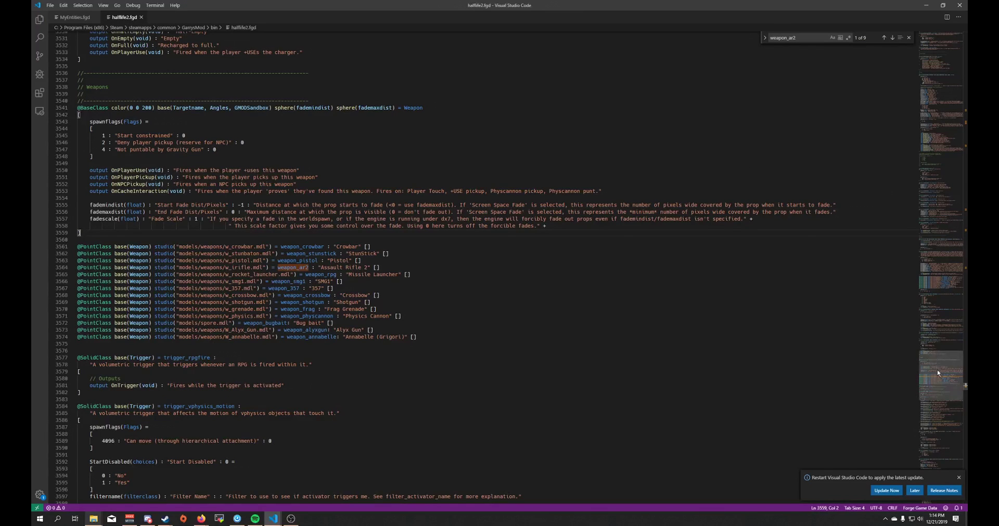
pyautogui.moveTo(937, 373); pyautogui.dragTo(634, 88)
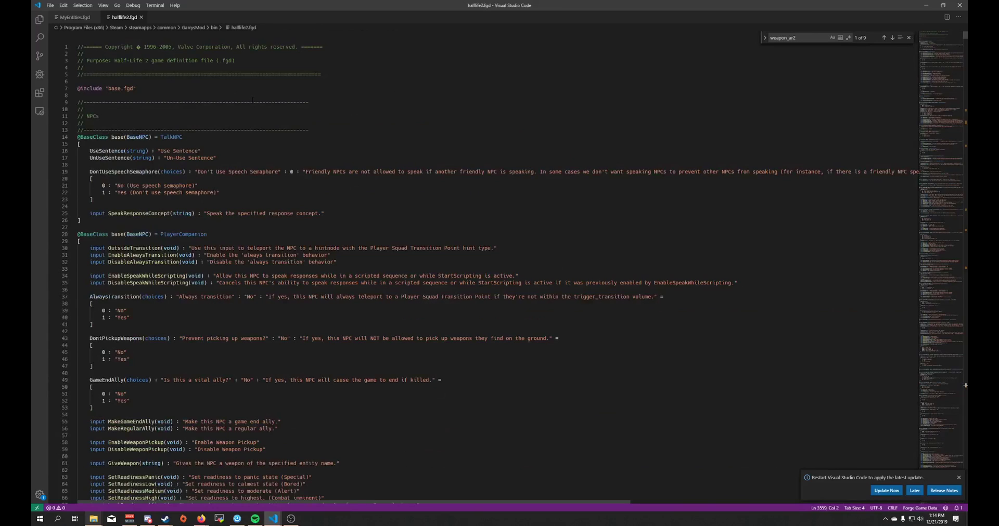
pyautogui.click(149, 89)
pyautogui.click(73, 17)
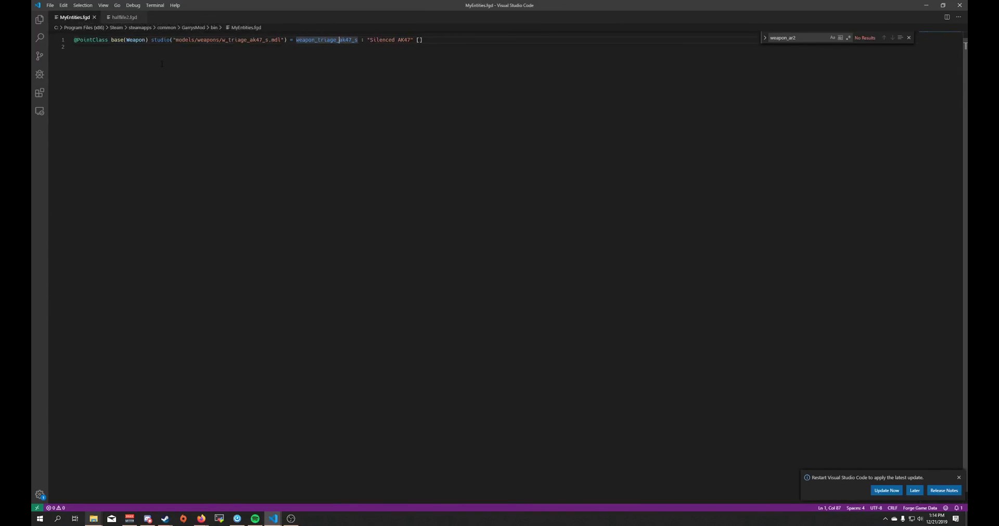
pyautogui.moveTo(94, 518)
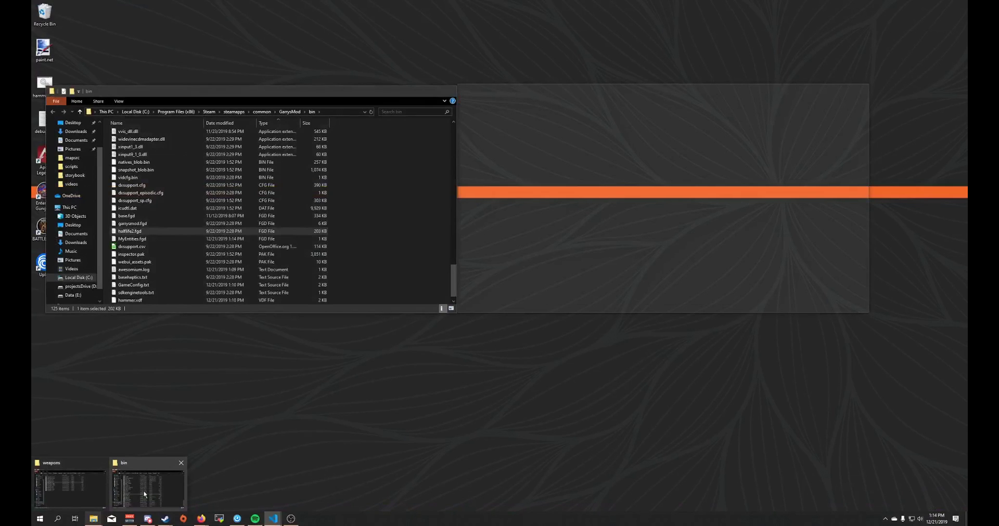
# - Launch Hammer from the Garry's Mod bin folder
pyautogui.click(144, 495)
pyautogui.scroll(20, 183, 240)
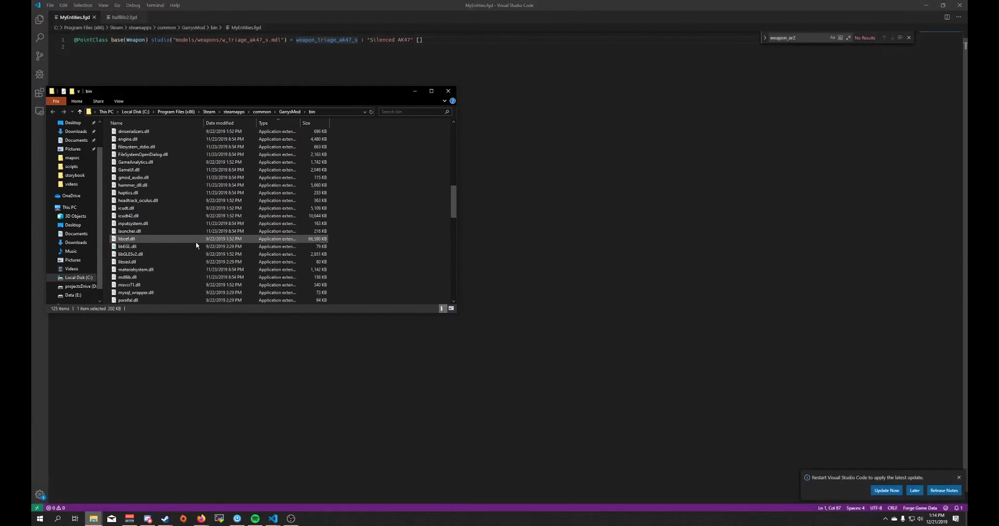
pyautogui.scroll(5, 195, 242)
pyautogui.doubleClick(137, 170)
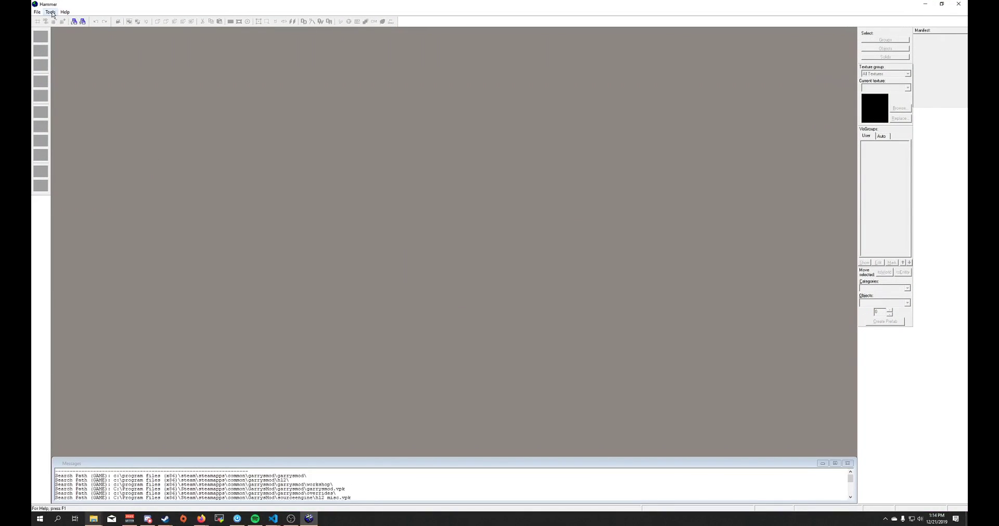
# - Add MyEntities.fgd to the Game Data files in Hammer's configuration options
pyautogui.click(50, 11)
pyautogui.click(67, 29)
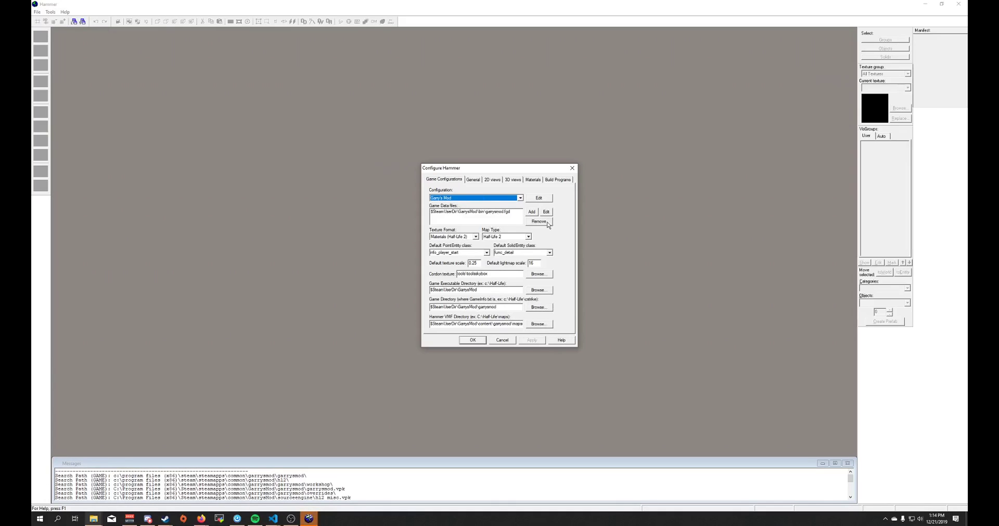
pyautogui.click(531, 213)
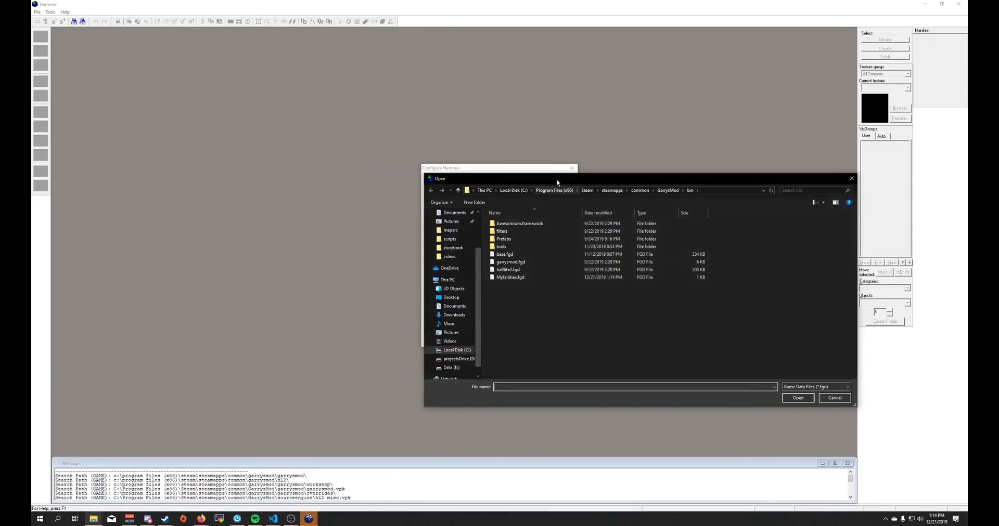
pyautogui.moveTo(557, 179); pyautogui.dragTo(396, 141)
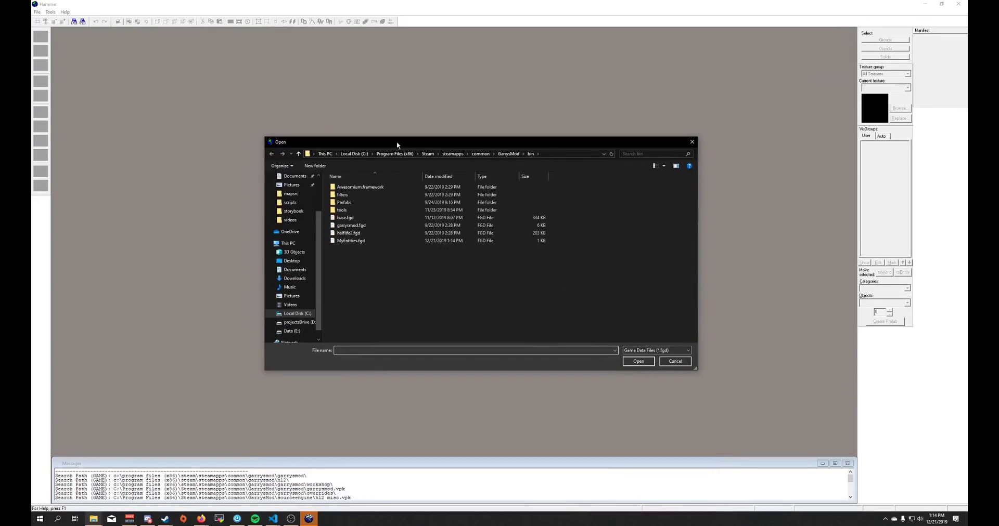
pyautogui.click(359, 241)
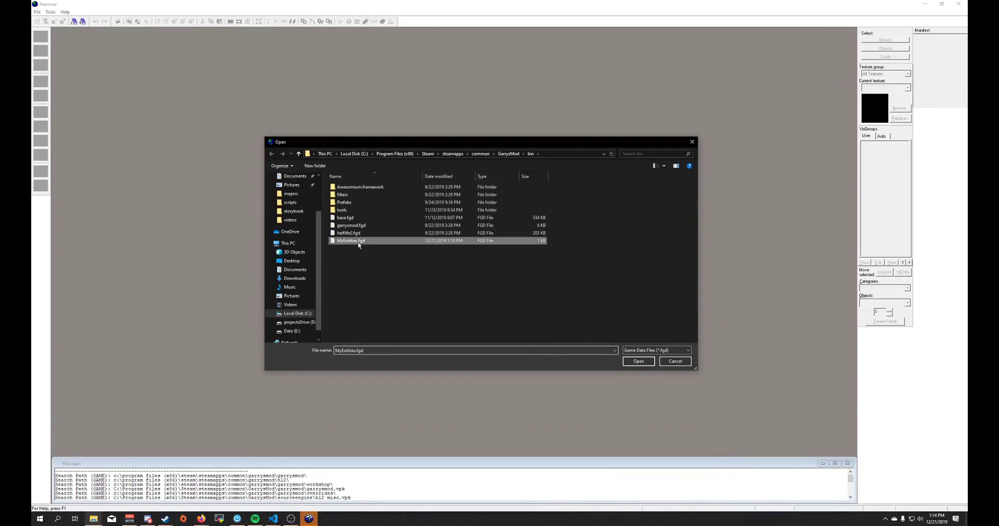
pyautogui.click(637, 362)
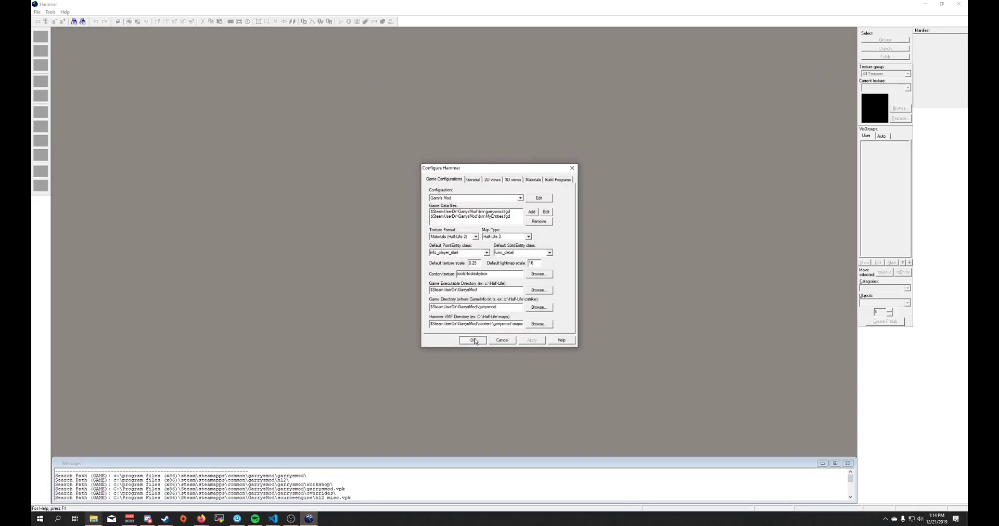
# - Reopen the recent weapon_placement_demo map and select the red weapon_triage_ak47_s entity
pyautogui.click(473, 340)
pyautogui.click(37, 12)
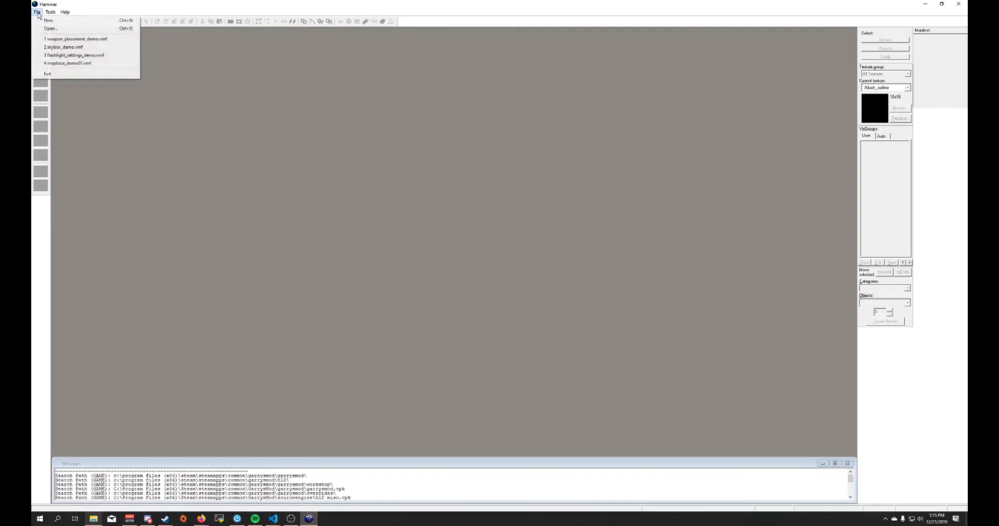
pyautogui.click(61, 39)
pyautogui.moveTo(221, 158); pyautogui.dragTo(263, 147)
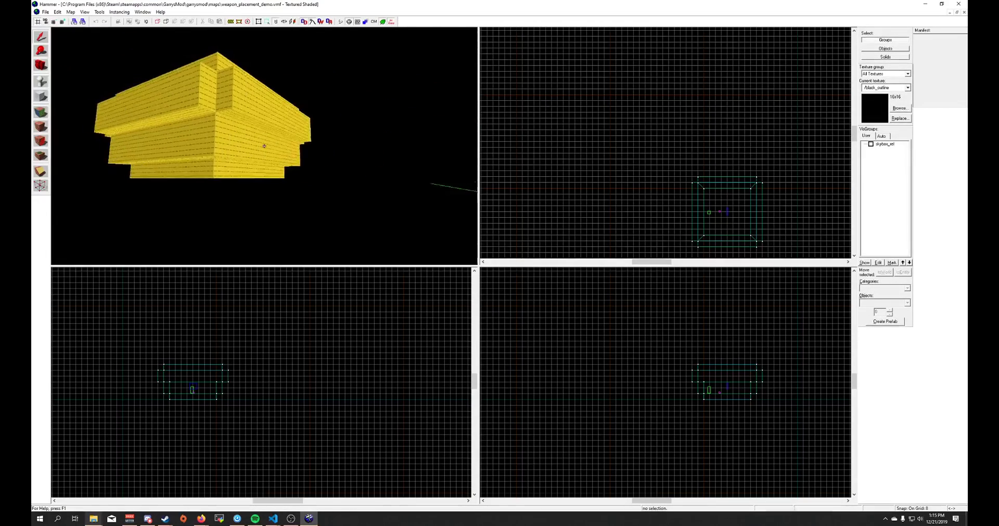
pyautogui.scroll(3, 264, 147)
pyautogui.scroll(10, 265, 147)
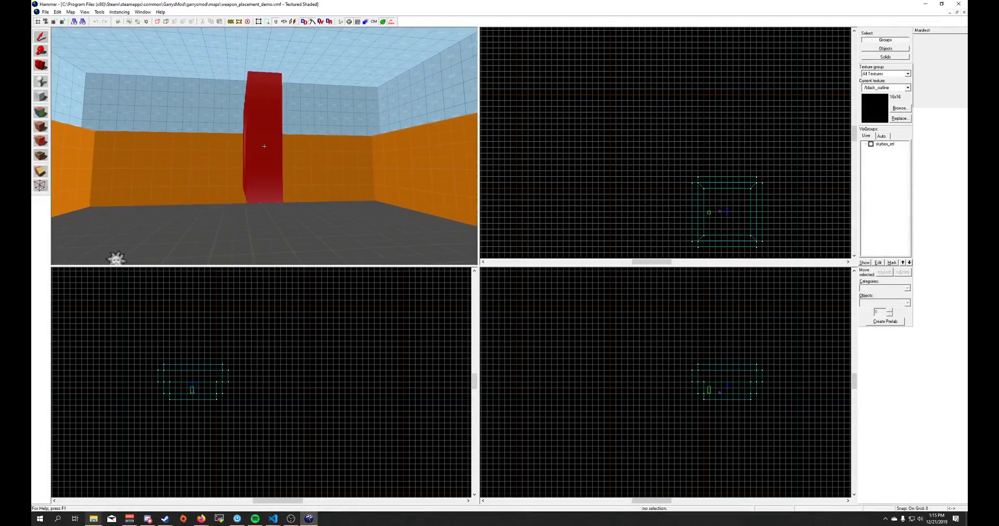
pyautogui.scroll(-3, 264, 146)
pyautogui.click(264, 146)
# - Inspect the entity's Outputs, Inputs, Model and Class Info properties, then close them
pyautogui.hotkey('alt', 'Return')
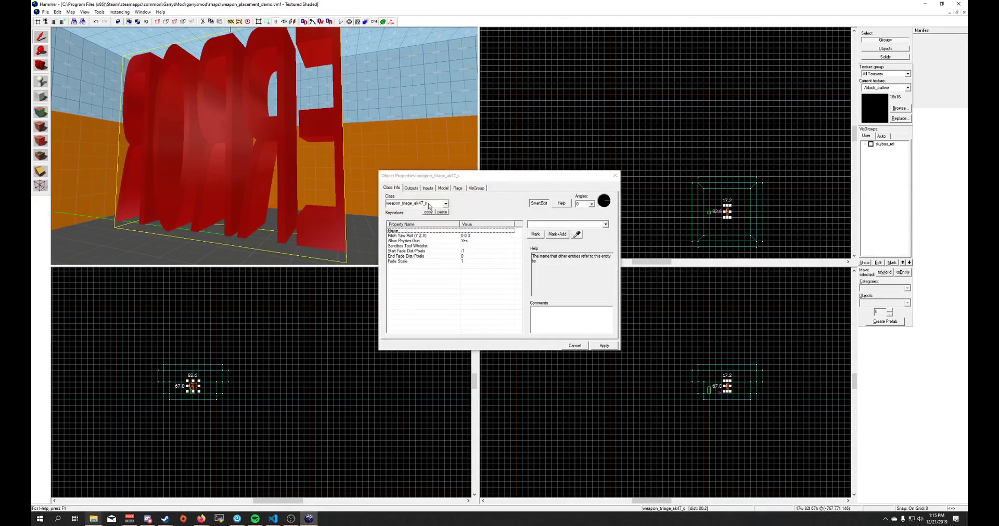
pyautogui.click(410, 188)
pyautogui.click(427, 188)
pyautogui.click(441, 188)
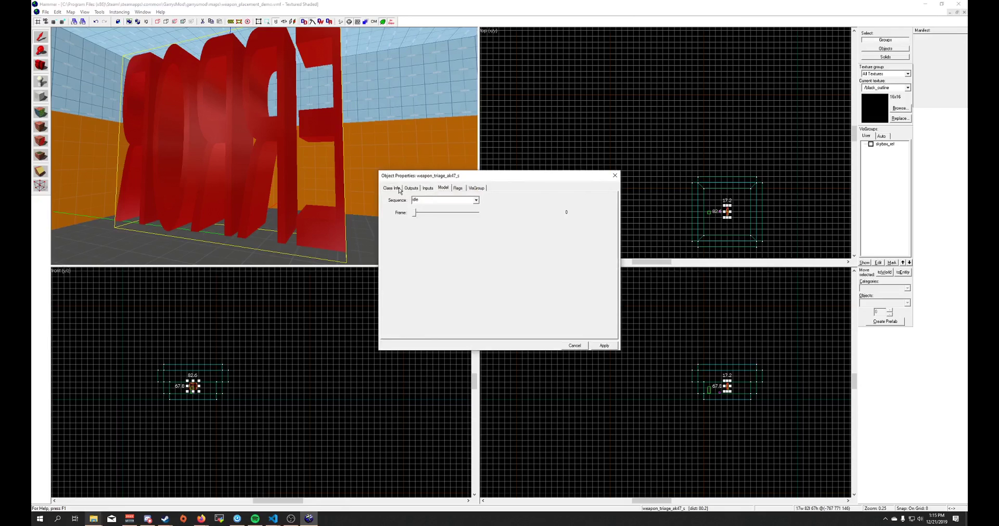
pyautogui.click(393, 188)
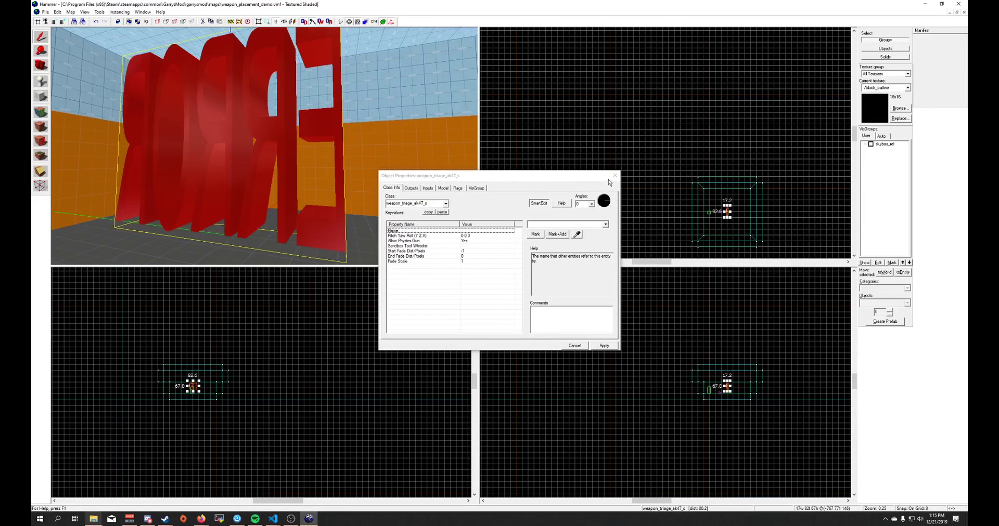
pyautogui.moveTo(416, 172); pyautogui.dragTo(415, 170)
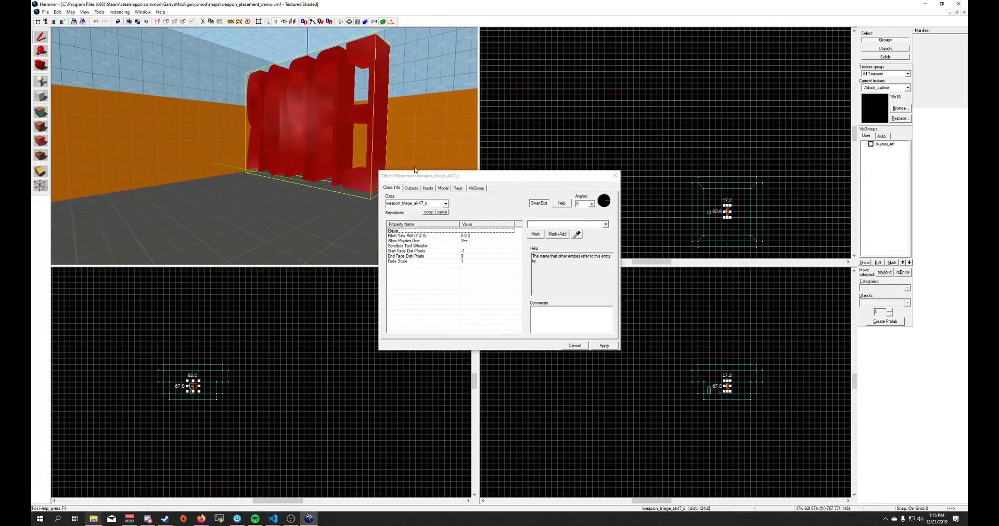
pyautogui.click(615, 175)
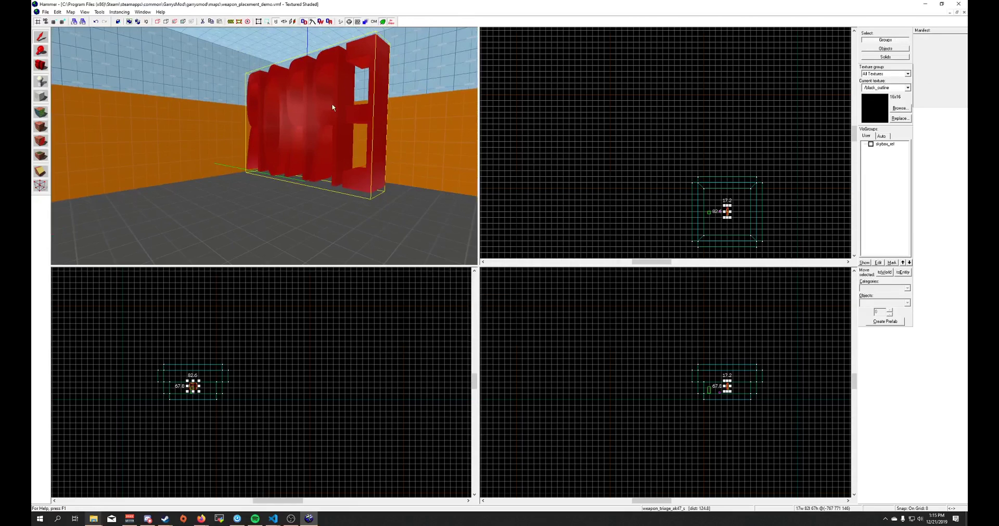
# - Quit Hammer without saving the map changes
pyautogui.click(924, 4)
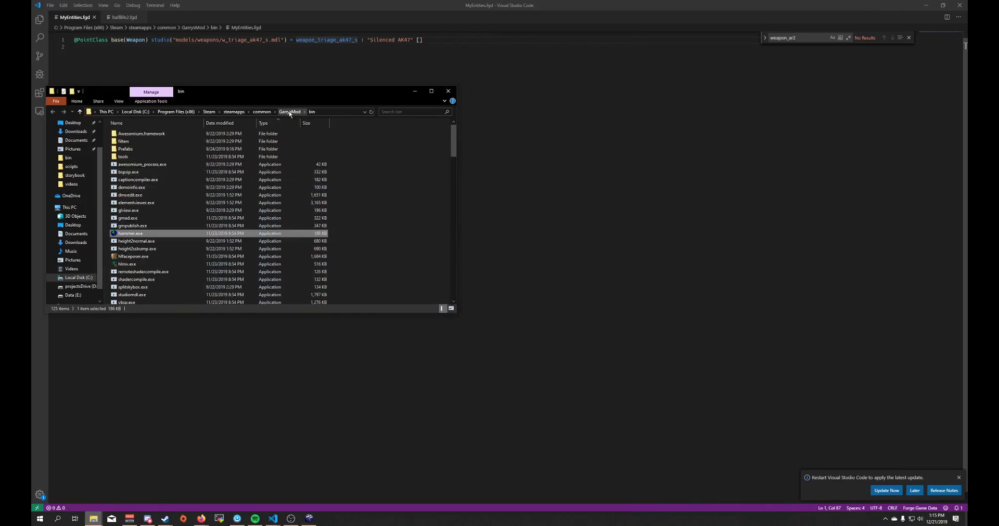
pyautogui.scroll(-5, 211, 206)
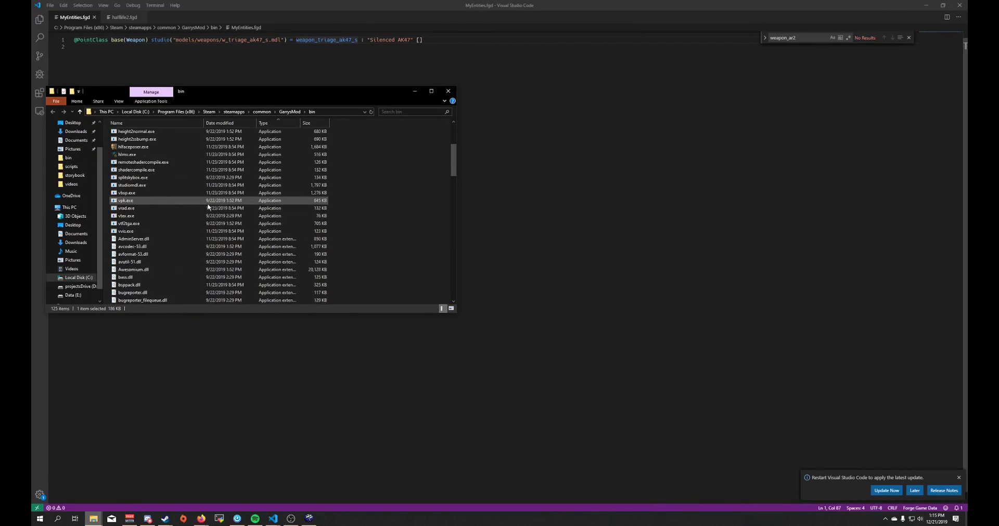
pyautogui.click(309, 518)
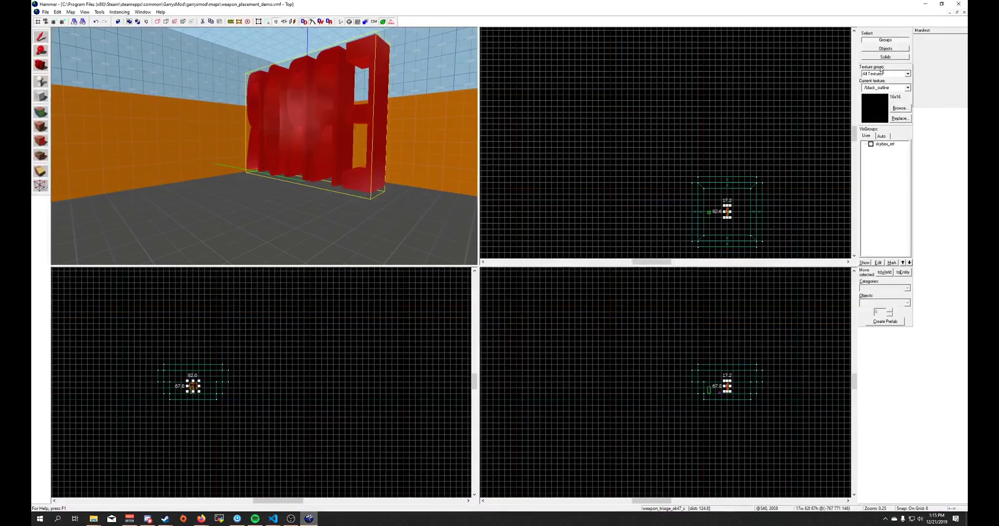
pyautogui.click(959, 4)
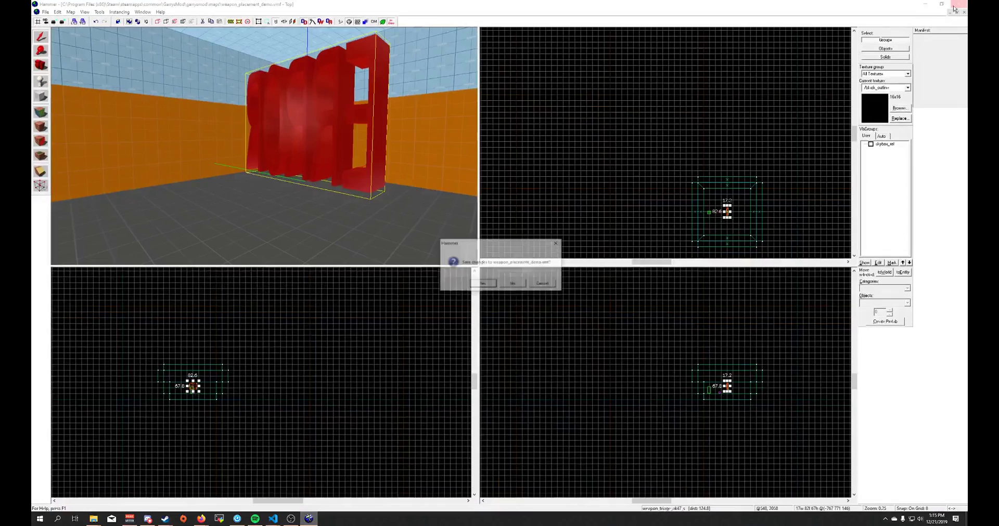
pyautogui.click(510, 284)
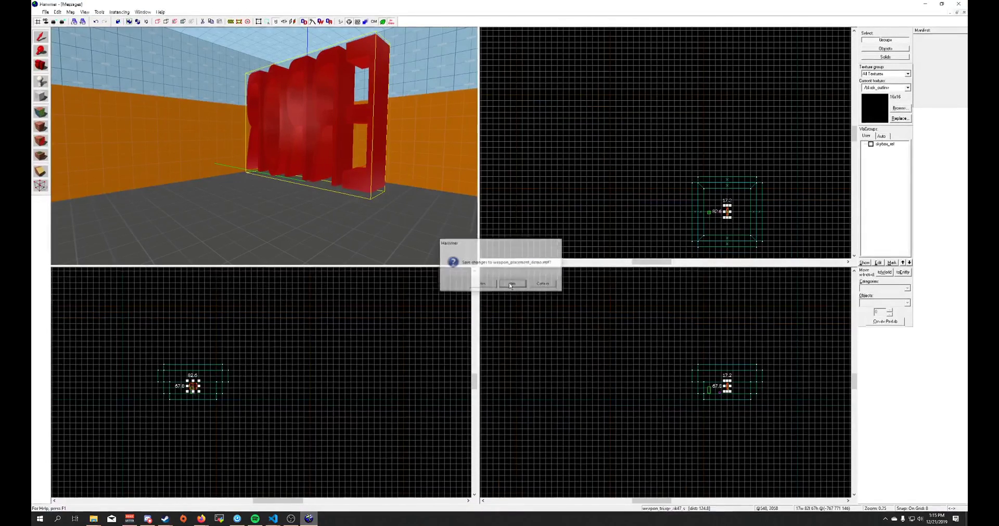
# - Open mount.cfg from GarrysMod\garrysmod\cfg in Visual Studio Code
pyautogui.scroll(4, 141, 165)
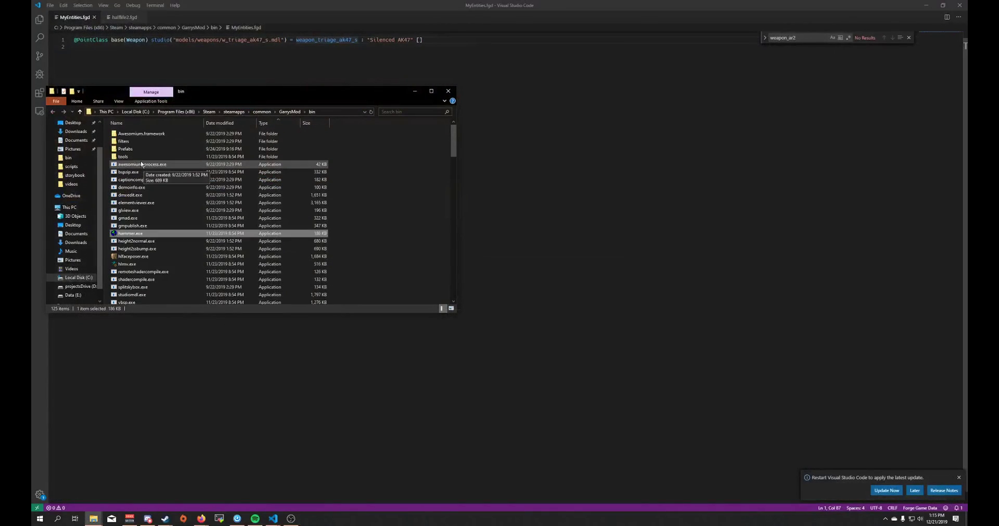
pyautogui.click(290, 112)
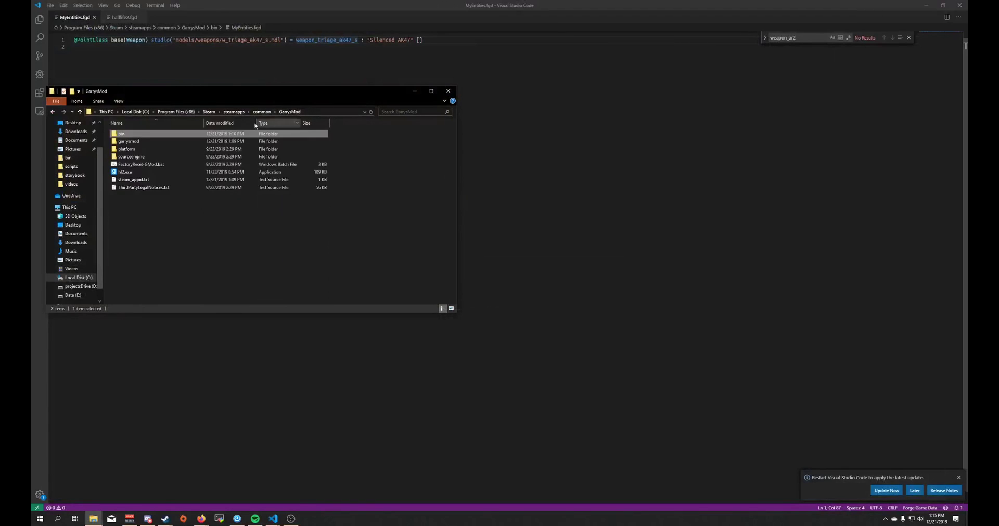
pyautogui.doubleClick(138, 142)
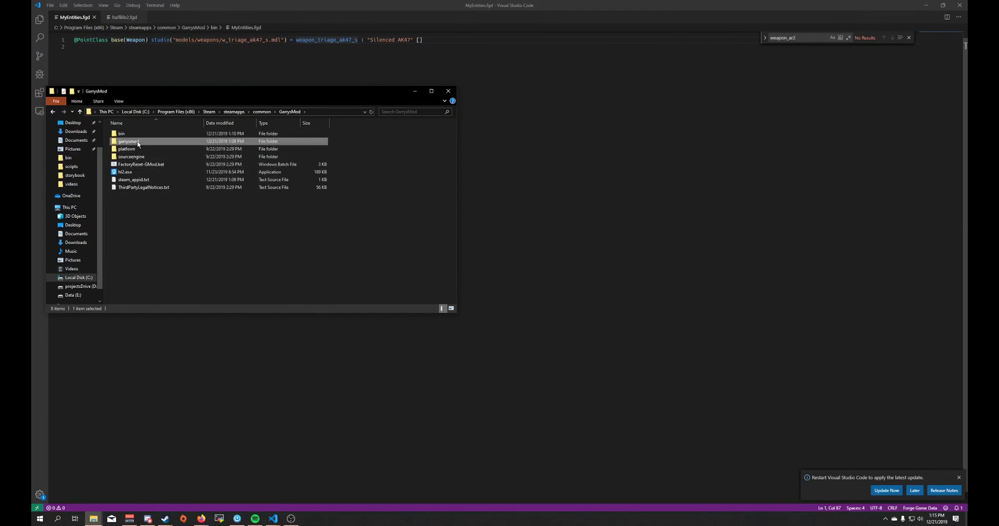
pyautogui.scroll(-2, 149, 249)
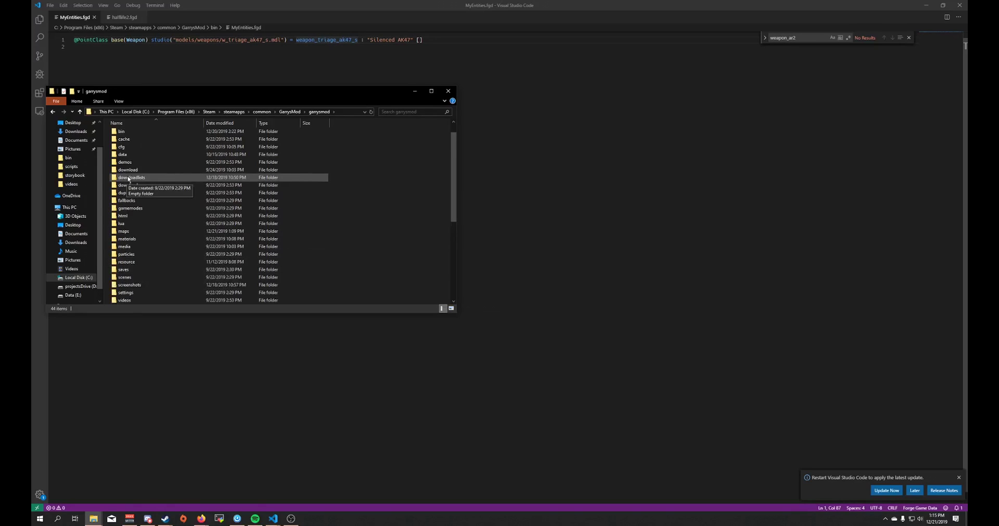
pyautogui.scroll(1, 129, 156)
pyautogui.doubleClick(129, 144)
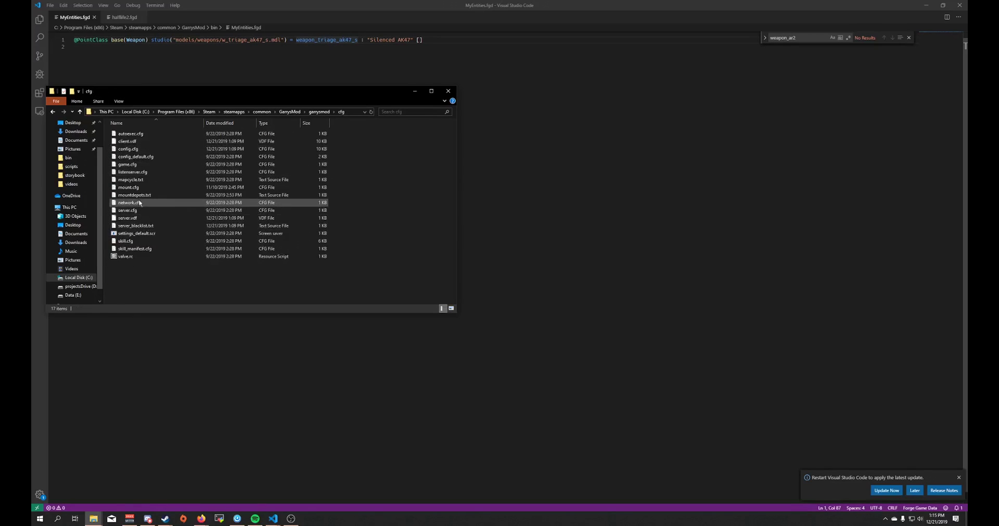
pyautogui.moveTo(130, 187); pyautogui.dragTo(602, 156)
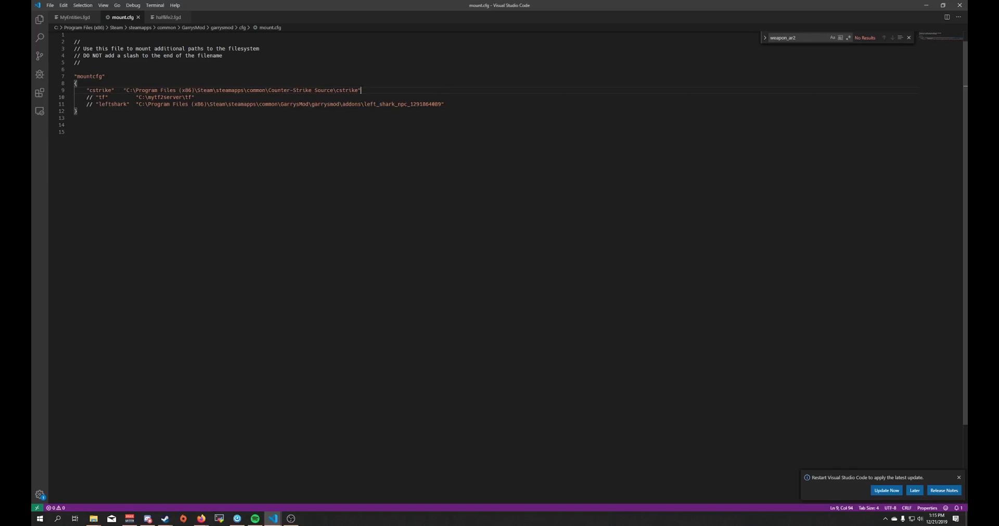
# - Rename the leftshark entry on line 11 to silencedak47
pyautogui.click(111, 104)
pyautogui.doubleClick(111, 104)
pyautogui.write('silencedak47')
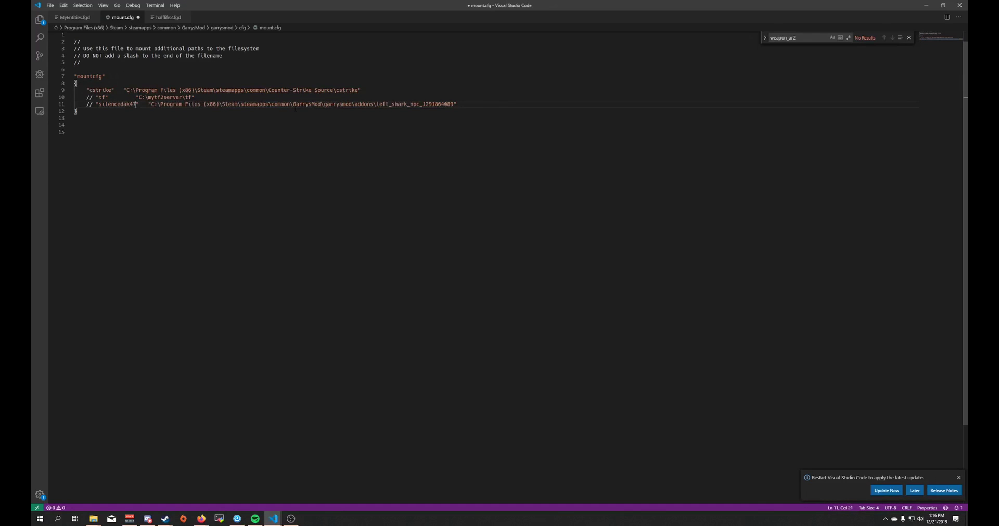
pyautogui.doubleClick(450, 104)
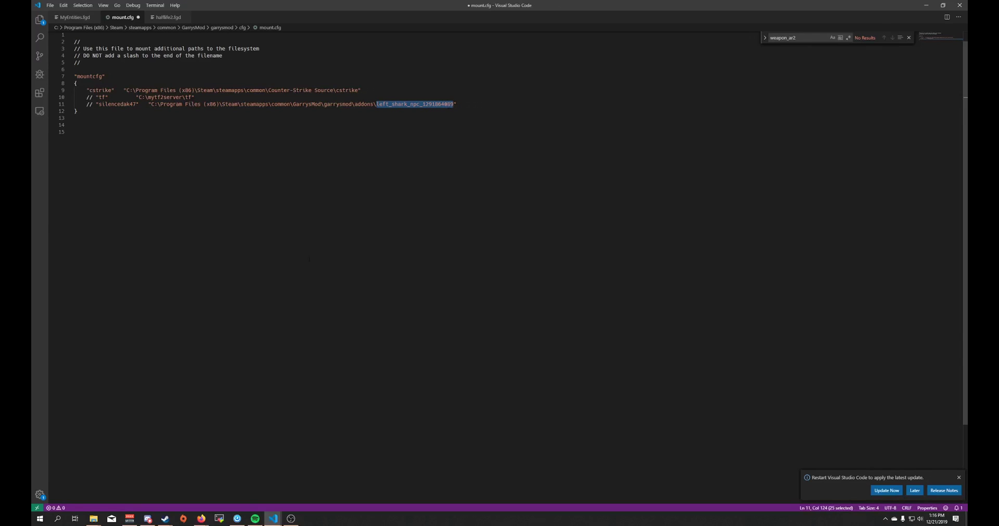
pyautogui.moveTo(94, 519)
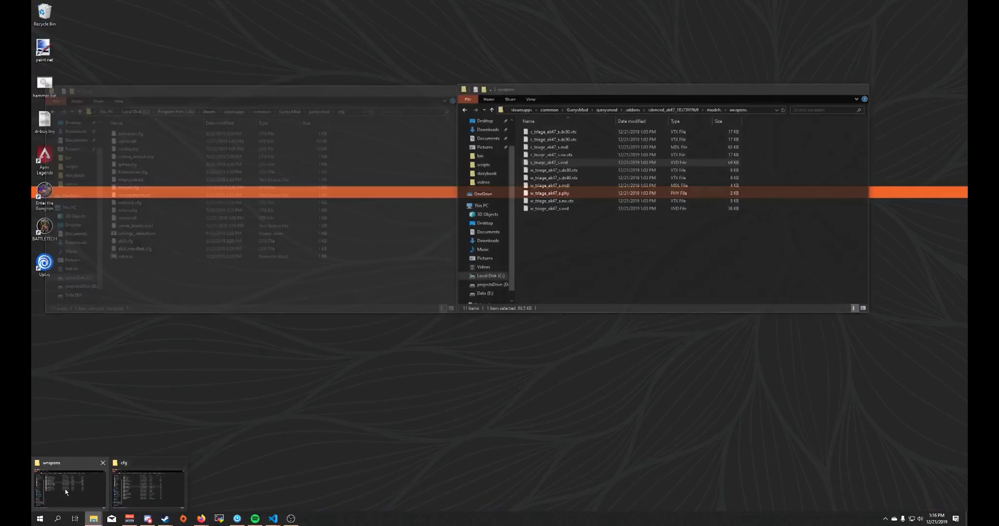
pyautogui.click(64, 488)
pyautogui.click(676, 110)
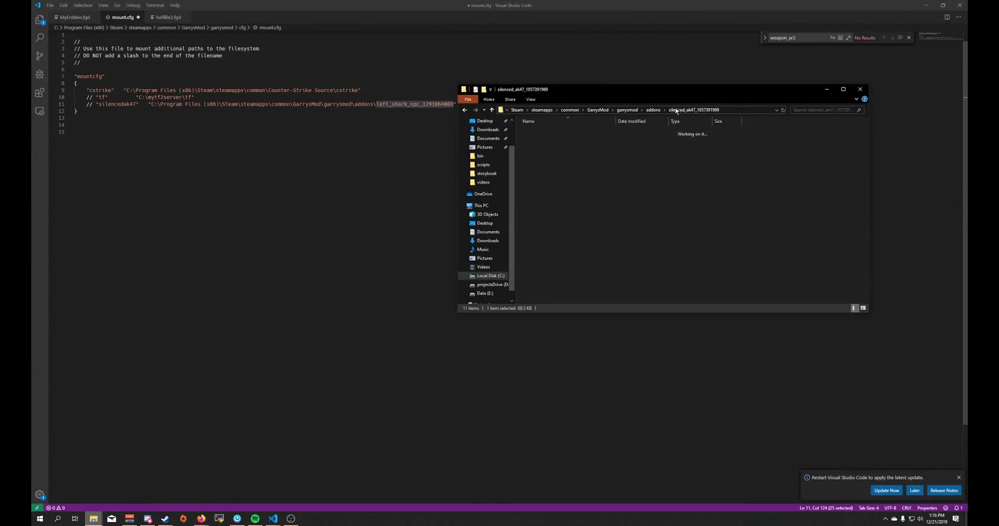
pyautogui.click(742, 111)
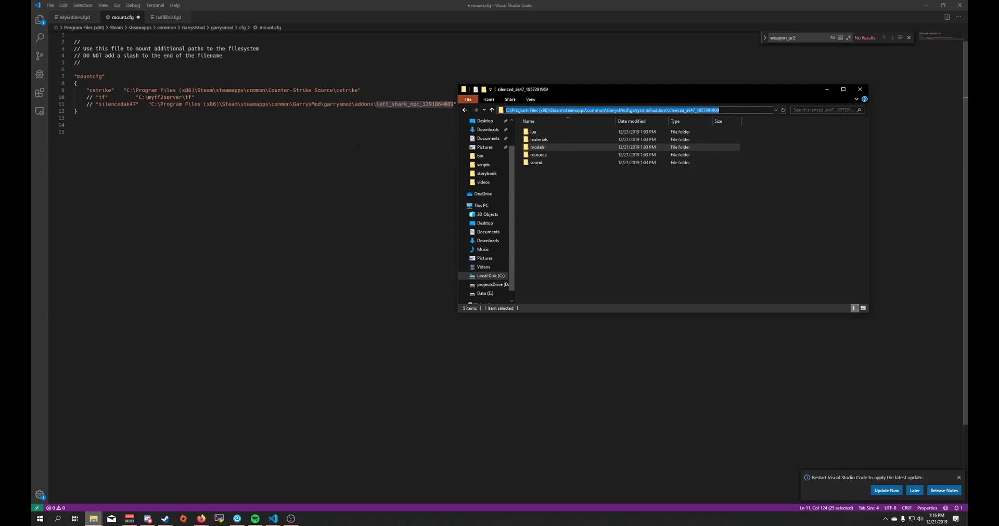
pyautogui.hotkey('alt', 'Tab')
pyautogui.moveTo(151, 104); pyautogui.dragTo(457, 104)
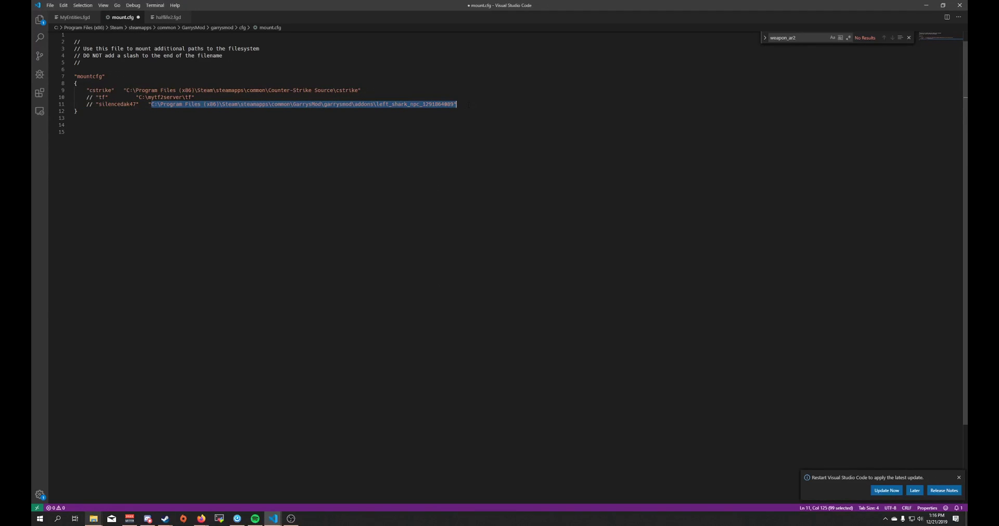
pyautogui.hotkey('ctrl', 'v')
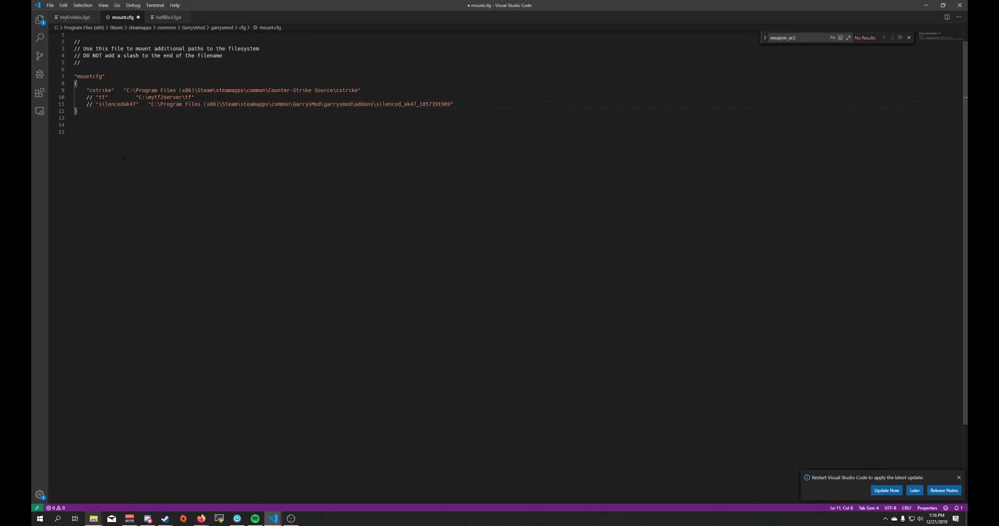
pyautogui.press('BackSpace')
pyautogui.press('BackSpace')
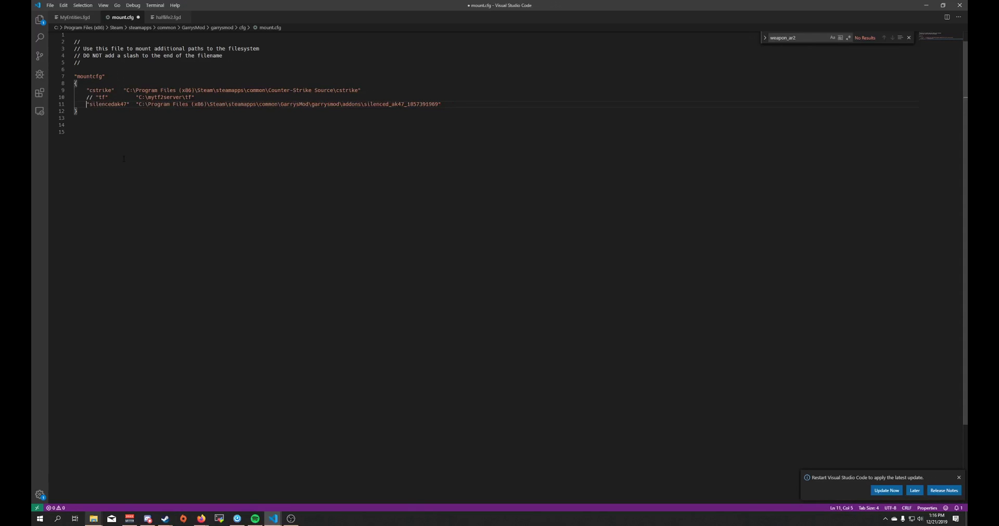
# - Launch hammer.exe from the GarrysMod bin folder and reopen the recent weapon_placement_demo.vmf map
pyautogui.moveTo(93, 519)
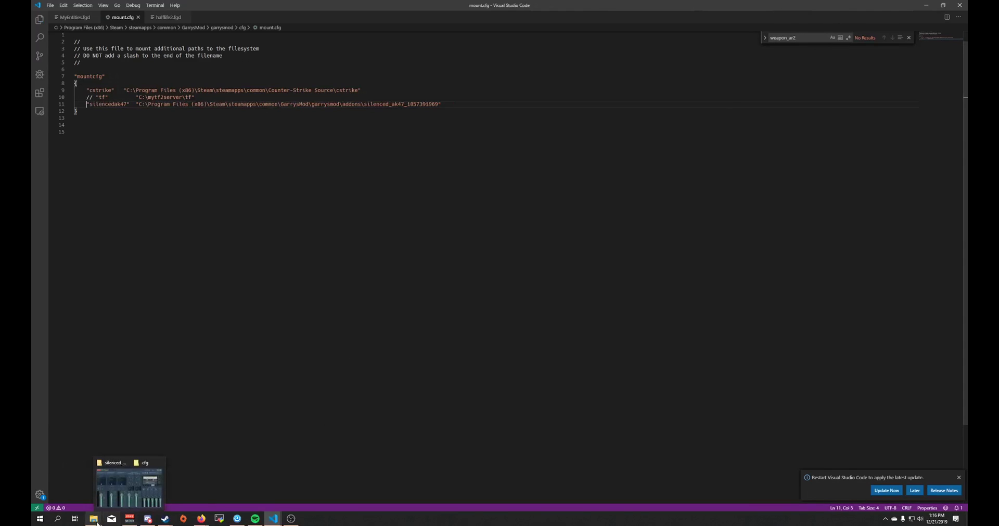
pyautogui.click(86, 490)
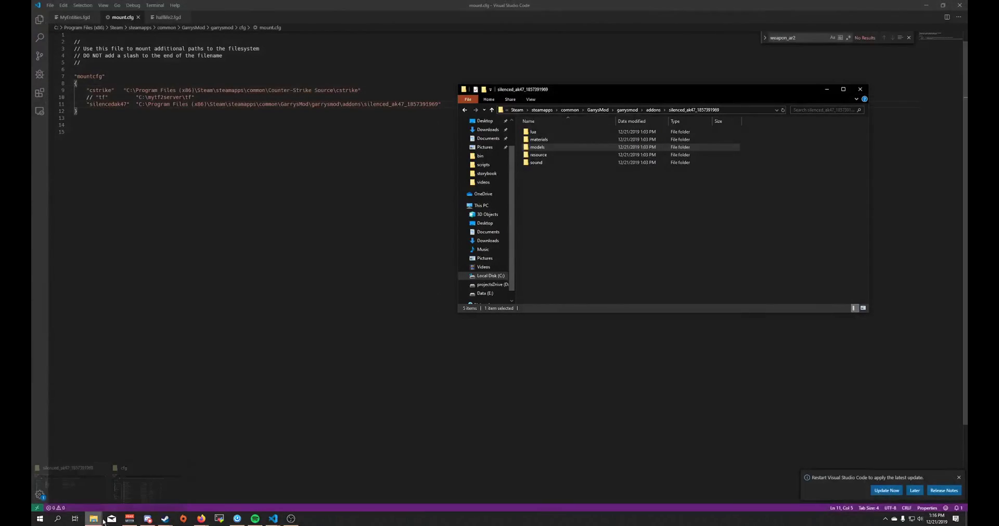
pyautogui.moveTo(94, 519)
pyautogui.click(148, 489)
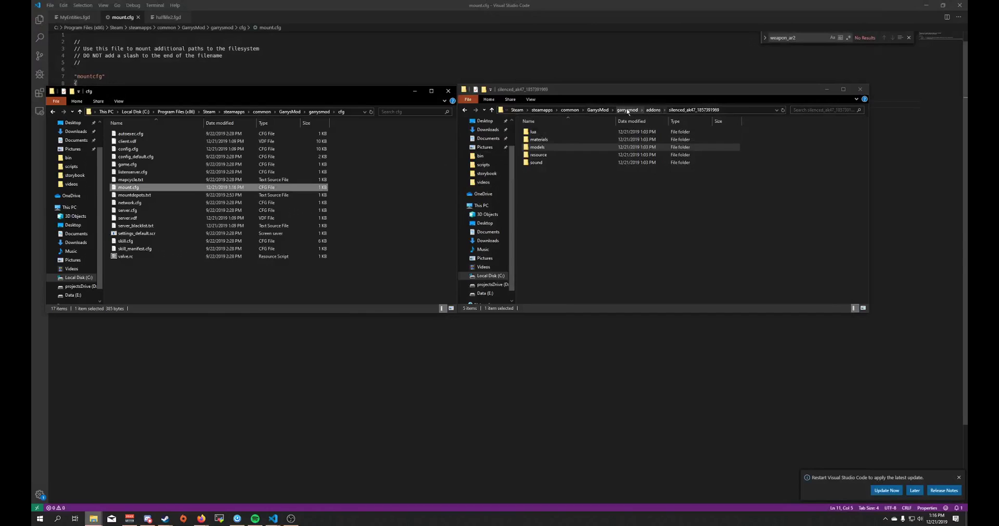
pyautogui.click(597, 110)
pyautogui.doubleClick(544, 133)
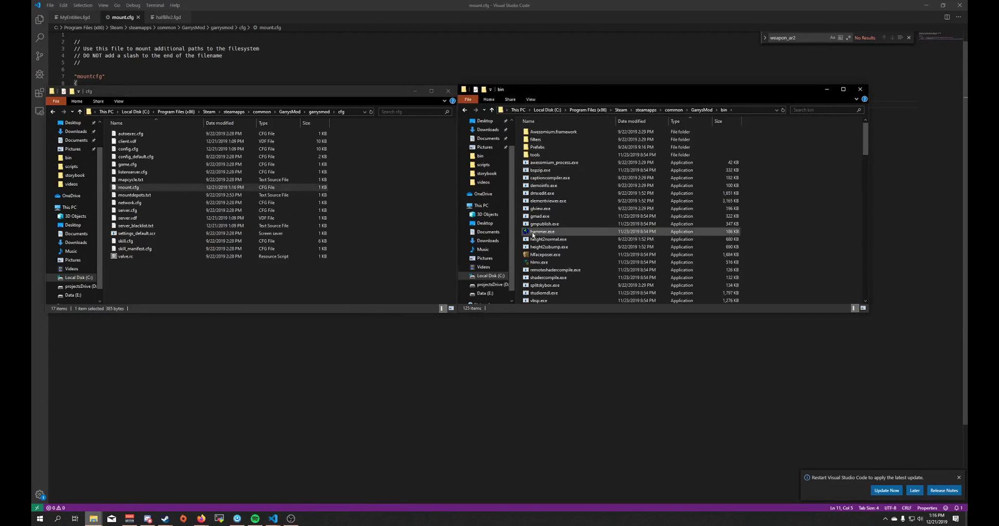
pyautogui.doubleClick(542, 232)
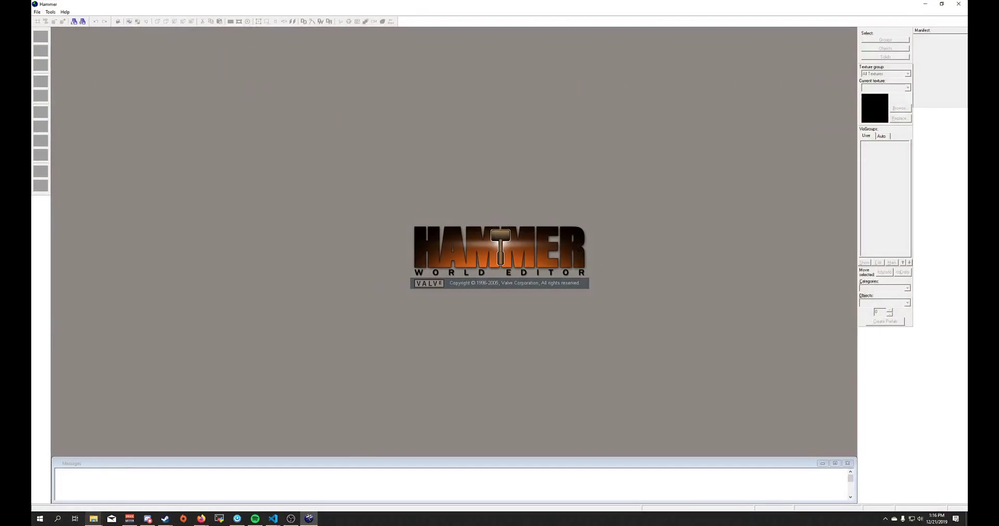
pyautogui.click(37, 12)
pyautogui.click(54, 38)
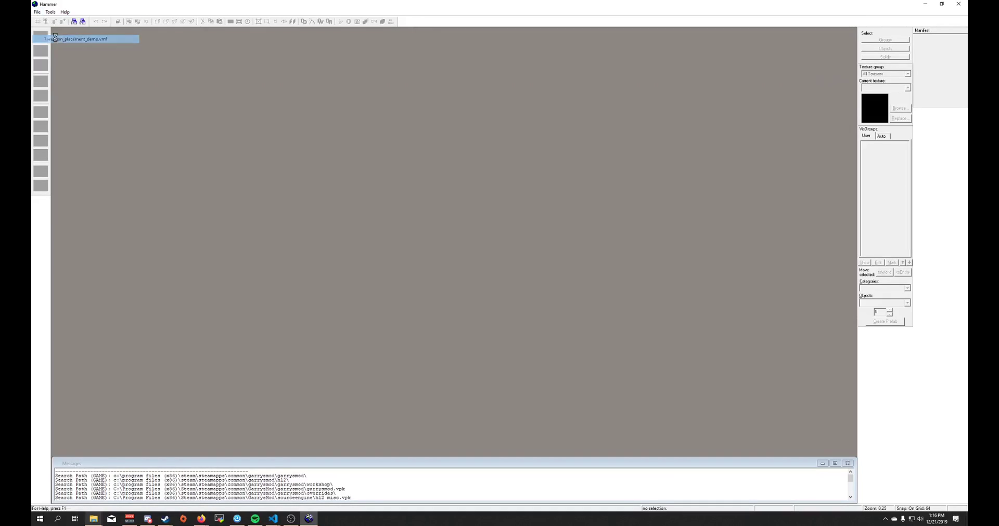
# - Fly the 3D camera into the orange room and select the AK47 rifle
pyautogui.press('z')
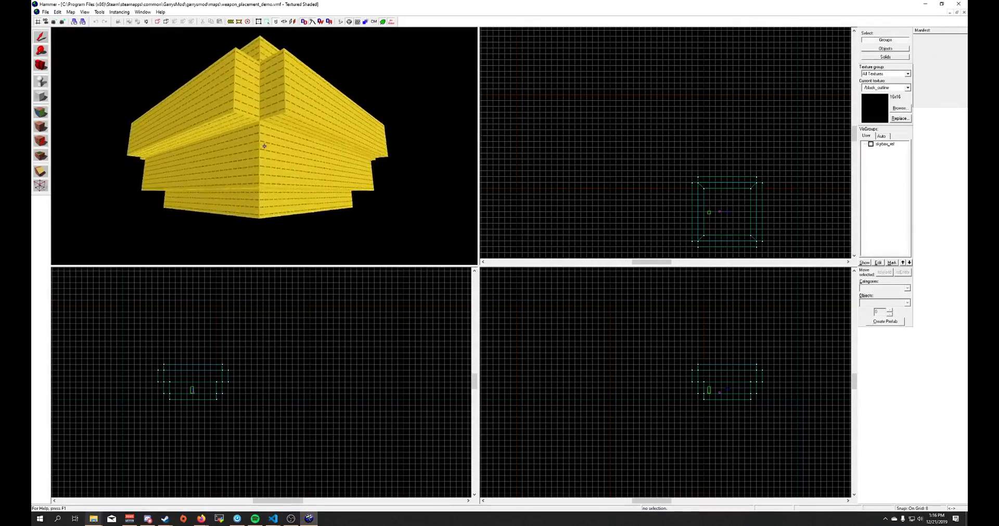
pyautogui.press('w')
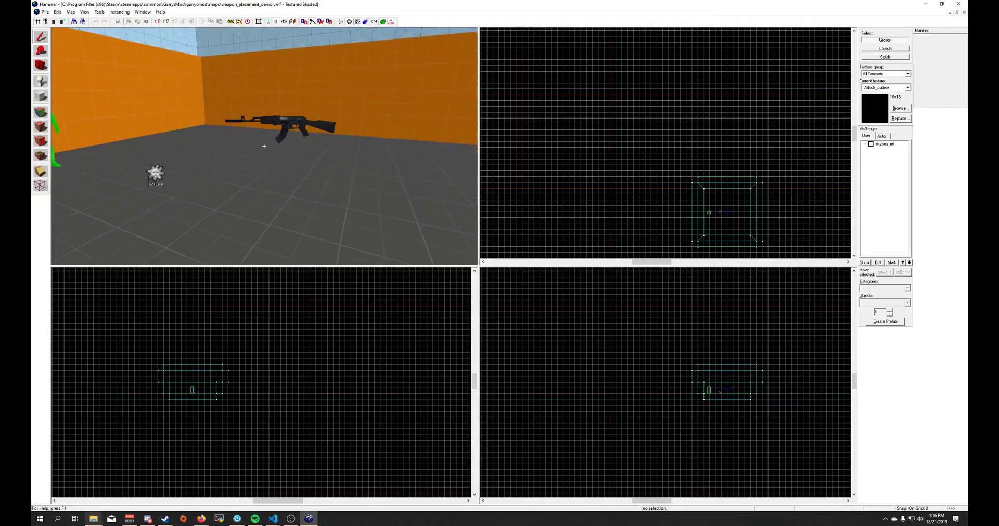
pyautogui.press('z')
pyautogui.click(290, 127)
pyautogui.press('s')
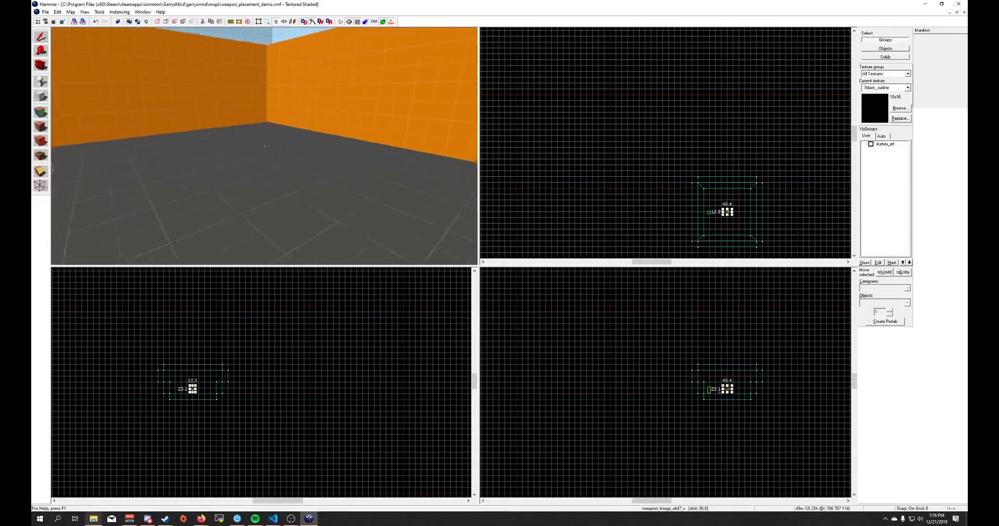
pyautogui.press('z')
pyautogui.scroll(3, 698, 308)
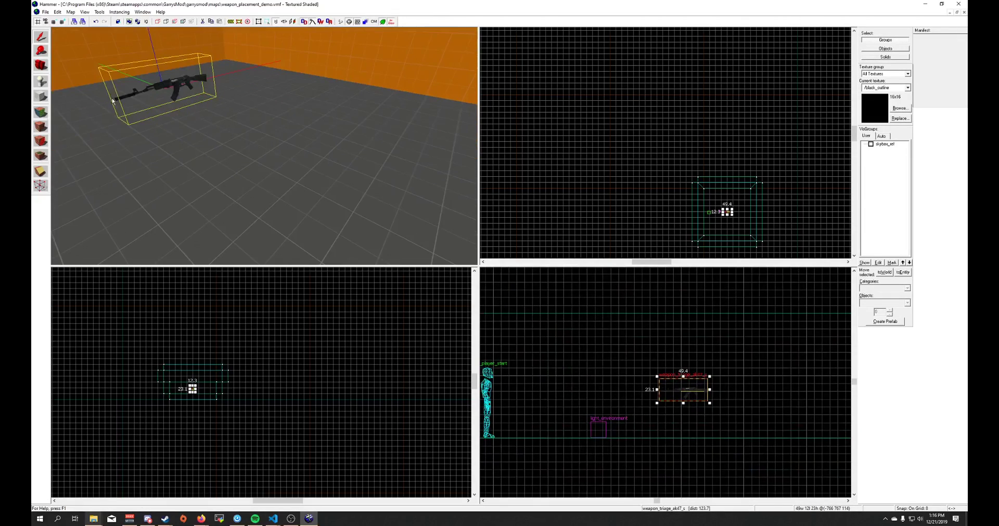
# - Place a new entity on the room floor and set its class to prop_physics
pyautogui.press('z')
pyautogui.hotkey('shift', 'e')
pyautogui.click(282, 178)
pyautogui.hotkey('alt', 'Return')
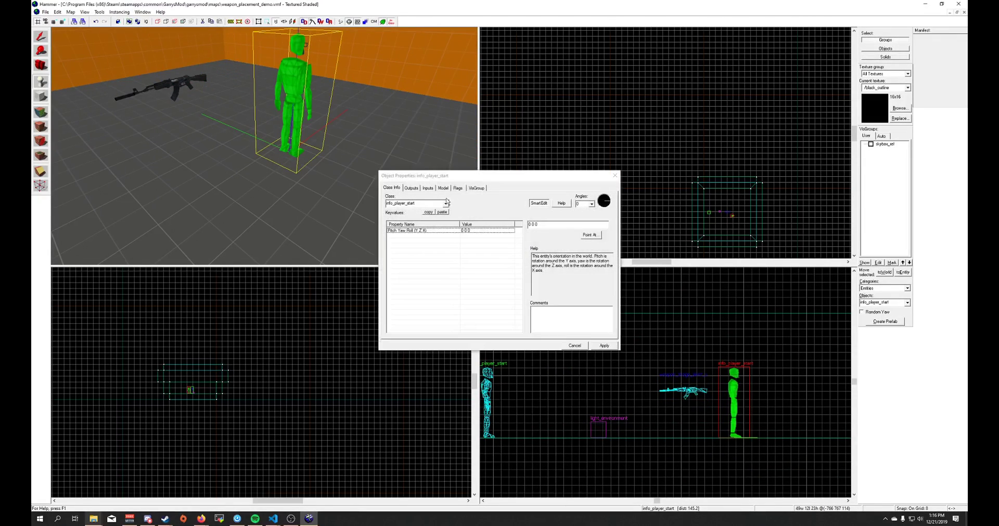
pyautogui.write('prop_pl')
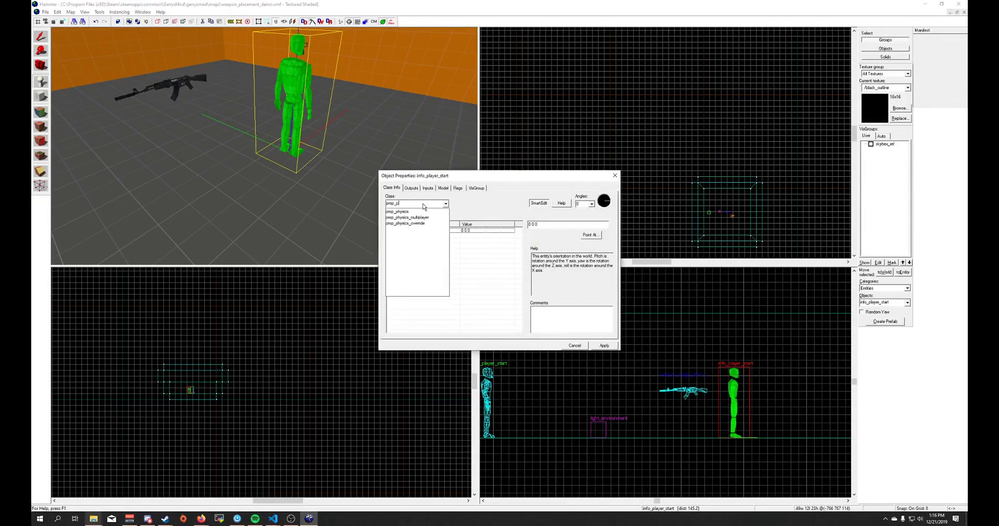
pyautogui.click(396, 212)
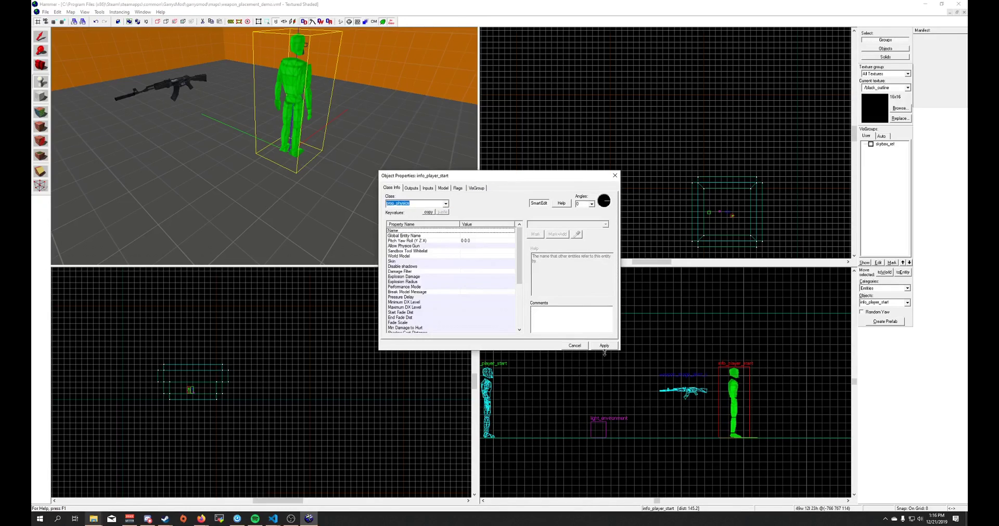
pyautogui.click(603, 346)
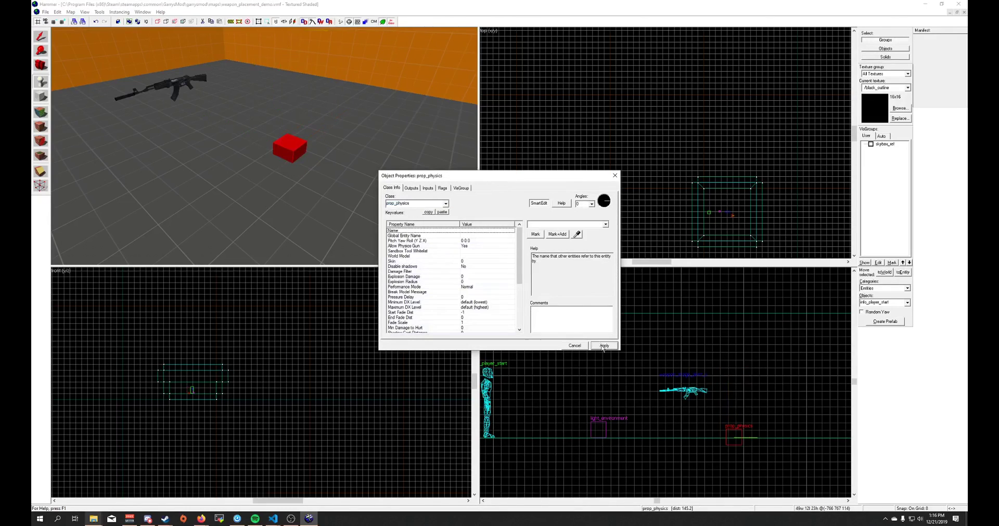
# - Set the new entity's World Model to it_mkt_table1.mdl
pyautogui.click(465, 257)
pyautogui.click(536, 235)
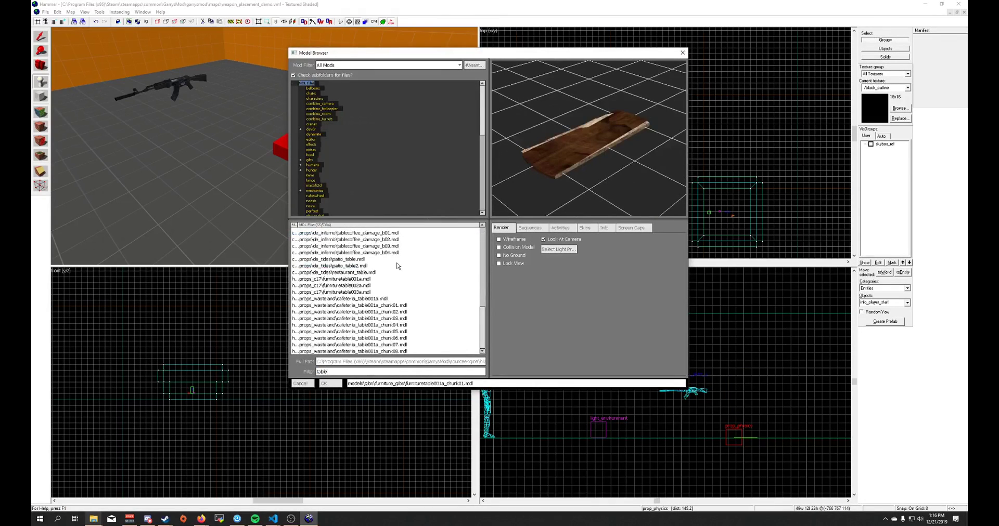
pyautogui.scroll(-1, 398, 267)
pyautogui.click(359, 273)
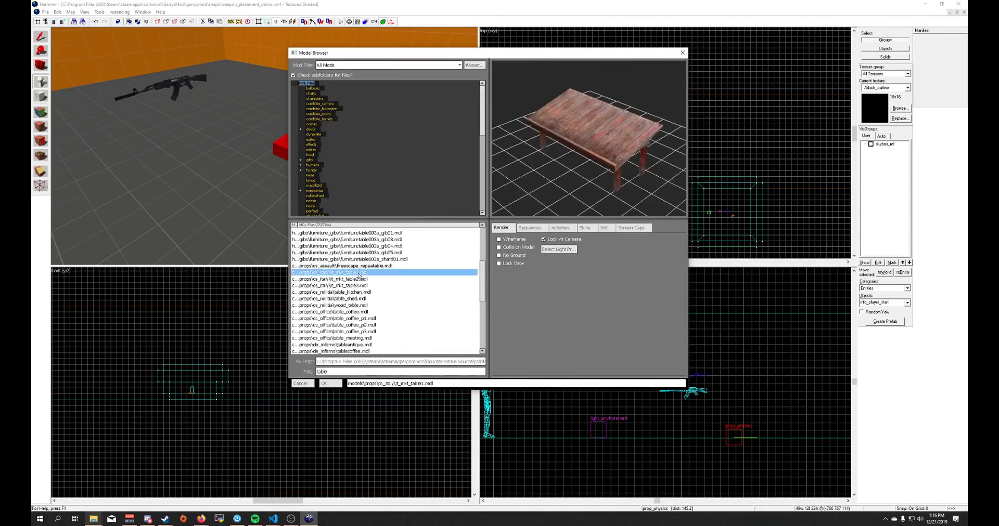
pyautogui.click(365, 267)
pyautogui.click(363, 274)
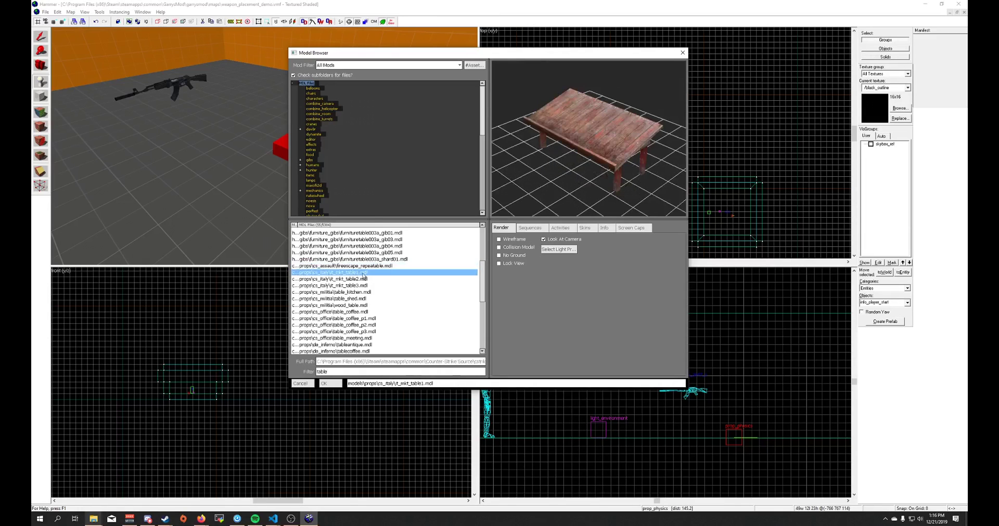
pyautogui.click(331, 383)
pyautogui.click(609, 346)
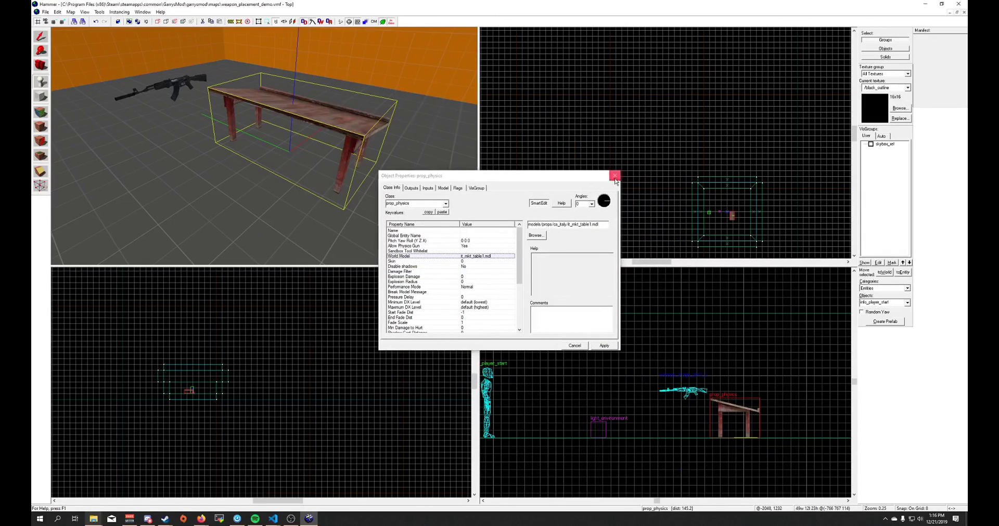
pyautogui.click(536, 235)
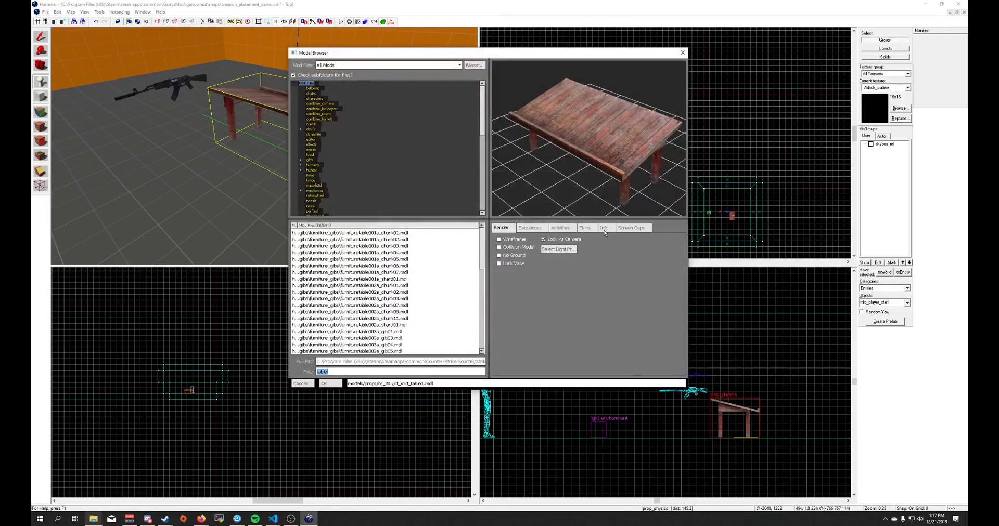
pyautogui.click(604, 229)
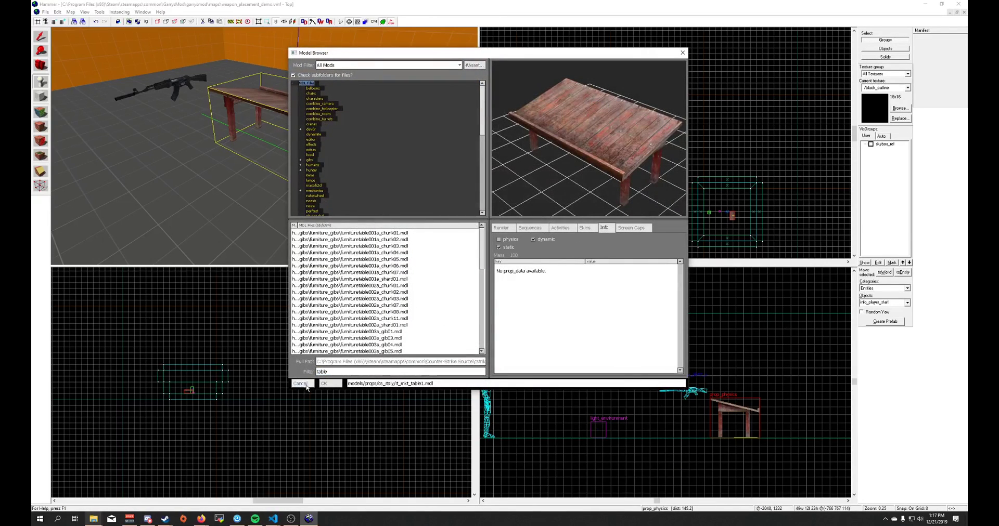
pyautogui.click(331, 383)
# - Change the entity's class to prop_static and apply it
pyautogui.doubleClick(416, 203)
pyautogui.write('stat')
pyautogui.click(411, 218)
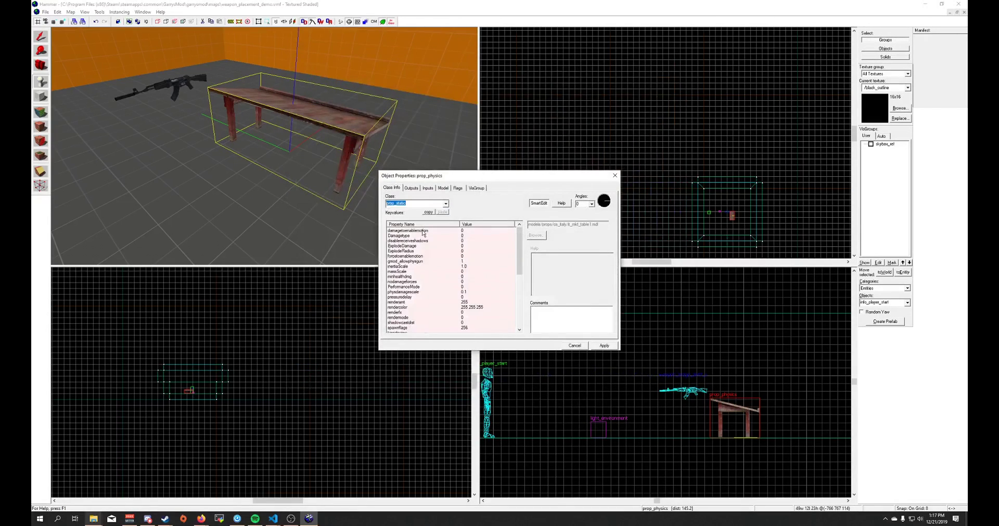
pyautogui.click(603, 346)
pyautogui.click(614, 176)
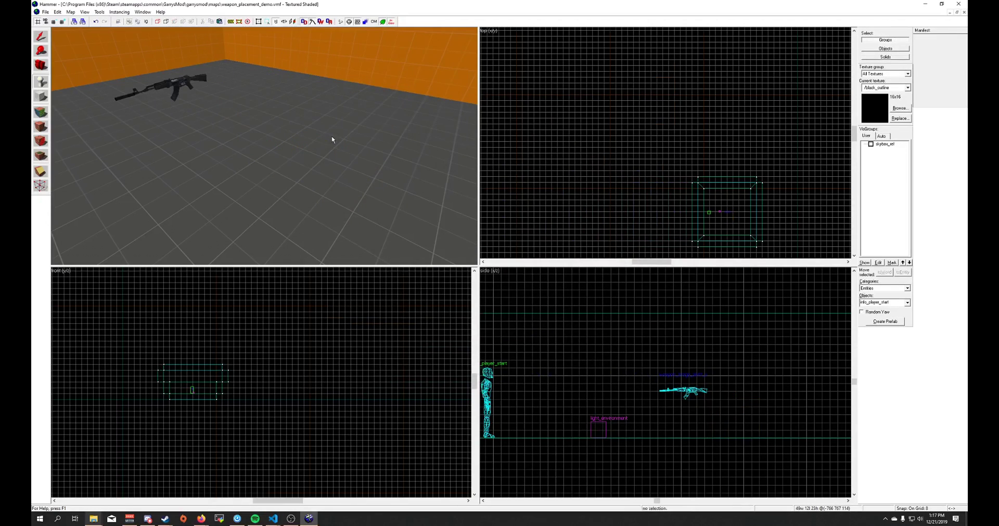
# - Rotate the table about 180 degrees in the Top view
pyautogui.scroll(10, 639, 401)
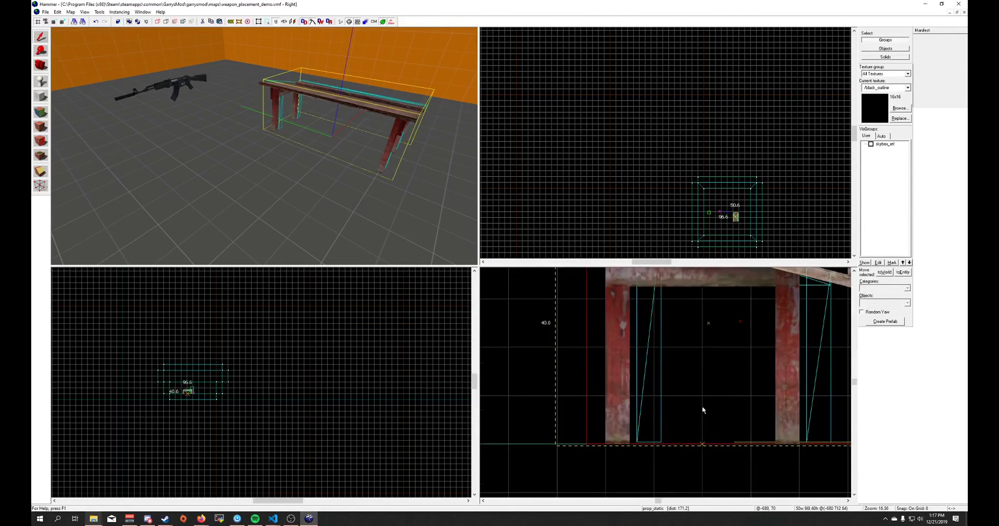
pyautogui.click(702, 410)
pyautogui.scroll(8, 747, 228)
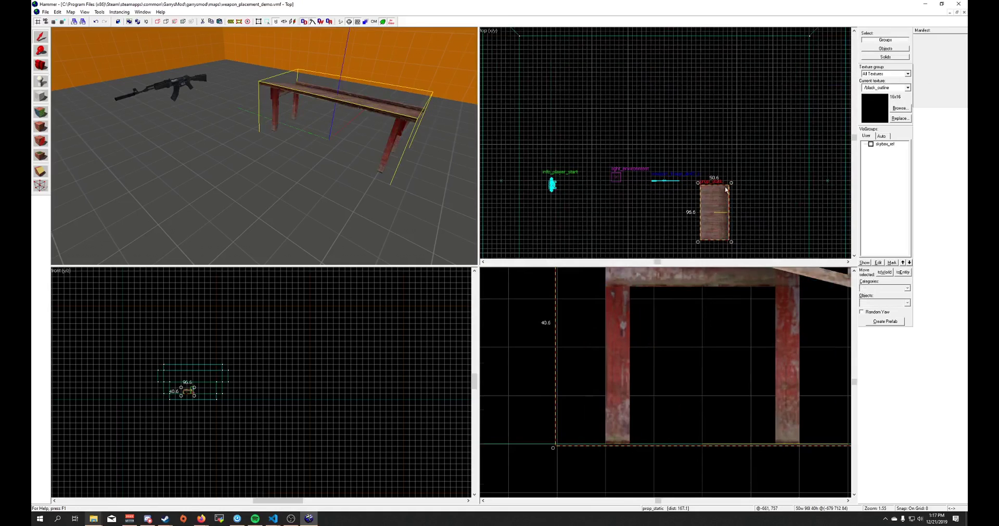
pyautogui.moveTo(731, 186); pyautogui.dragTo(713, 170)
# - Move the AK47 onto the table top
pyautogui.click(665, 180)
pyautogui.scroll(-8, 623, 363)
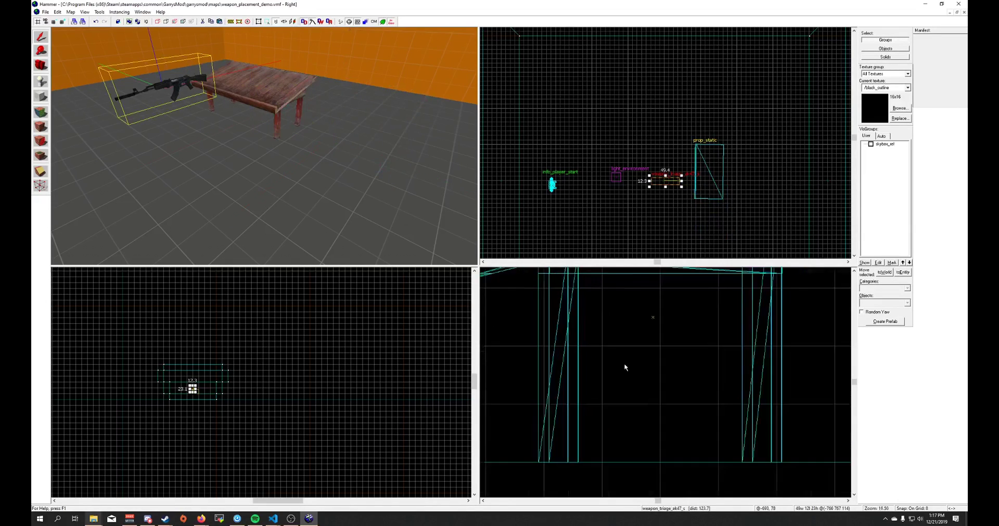
pyautogui.scroll(5, 613, 355)
pyautogui.moveTo(569, 334); pyautogui.dragTo(753, 320)
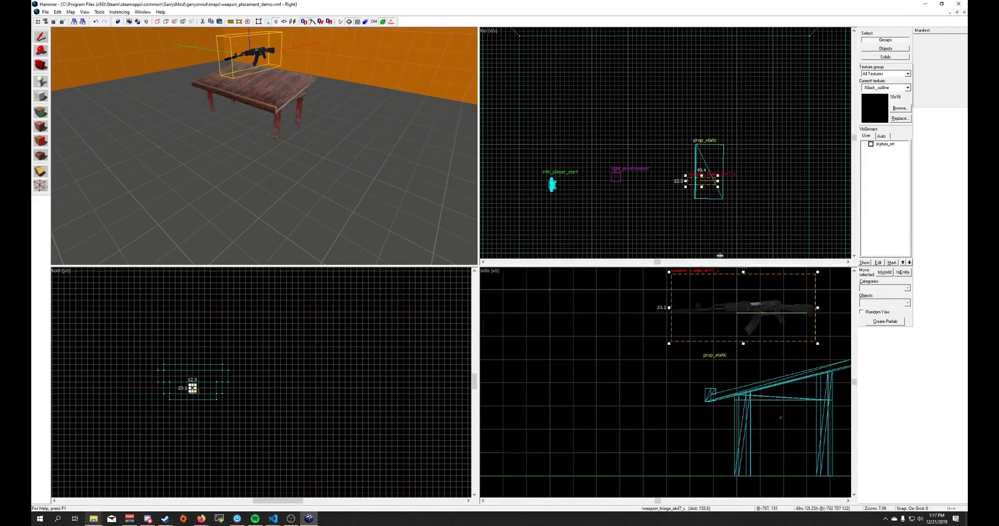
pyautogui.scroll(8, 686, 183)
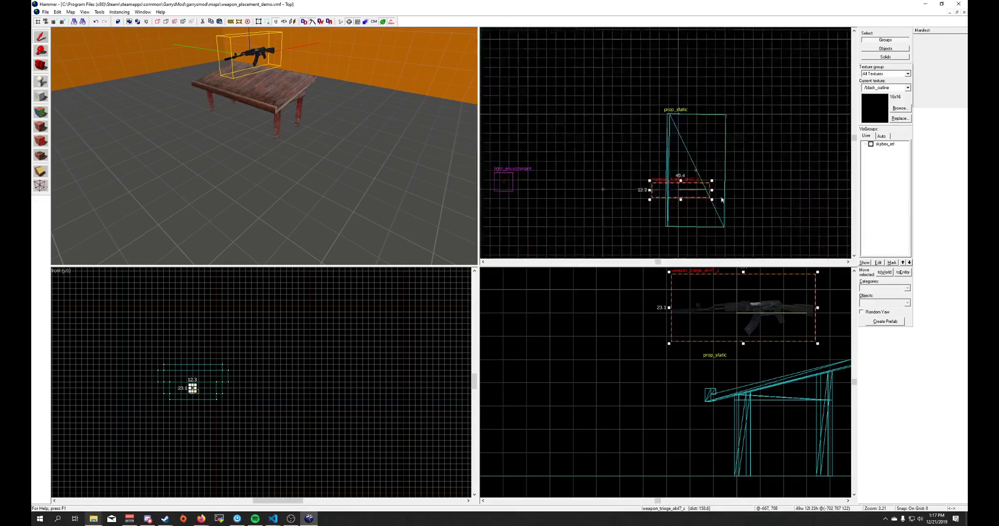
# - Rotate the AK47 90° about Z and 90° about Y, then angle it diagonally across the table
pyautogui.hotkey('ctrl', 'm')
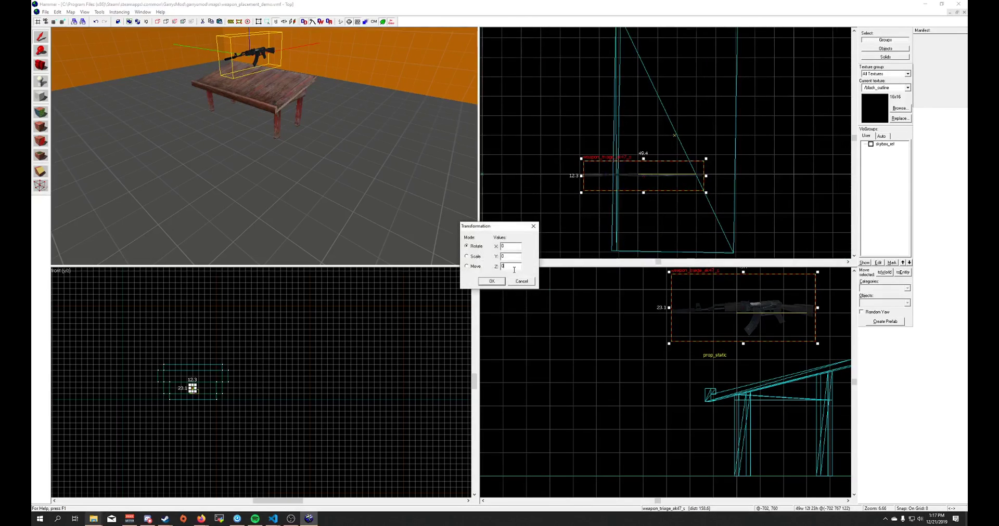
pyautogui.press('Return')
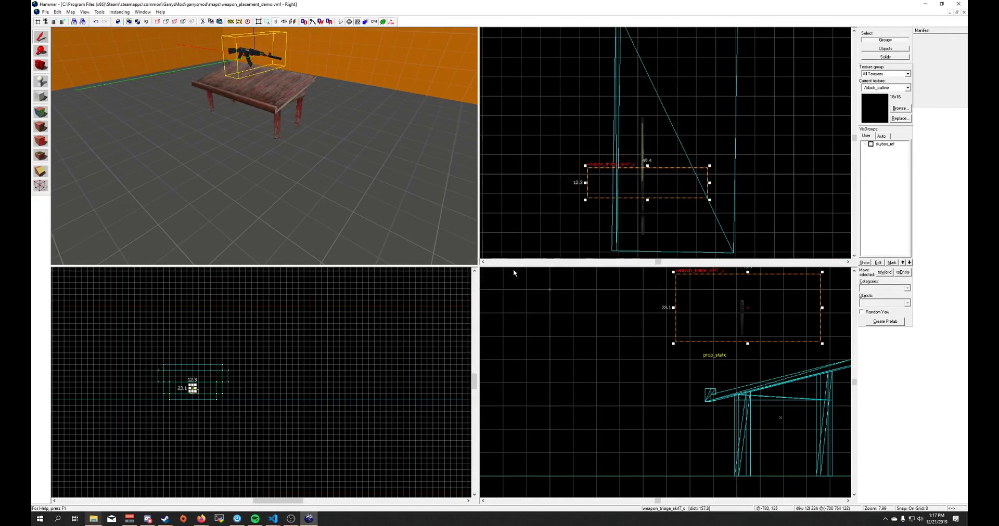
pyautogui.hotkey('ctrl', 'm')
pyautogui.write('90')
pyautogui.press('Return')
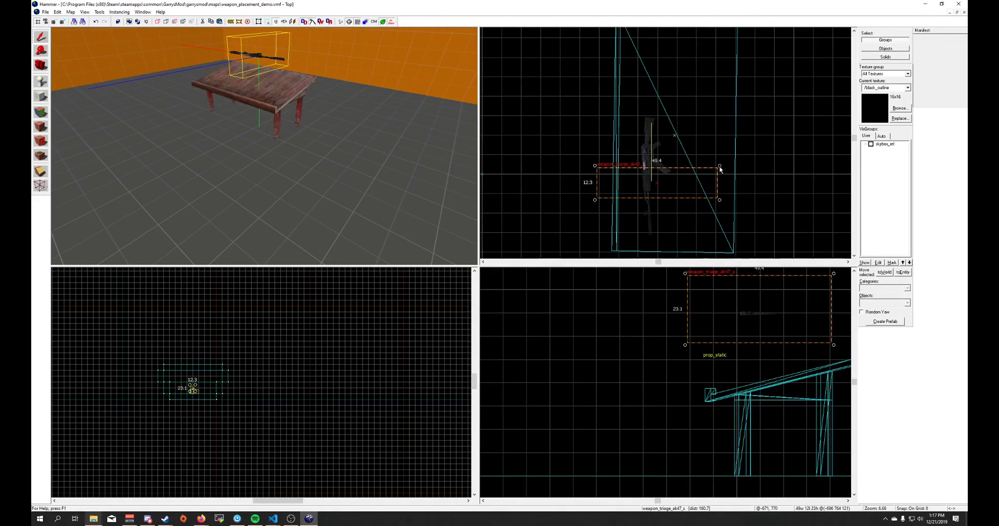
pyautogui.moveTo(719, 168); pyautogui.dragTo(669, 79)
pyautogui.scroll(4, 702, 325)
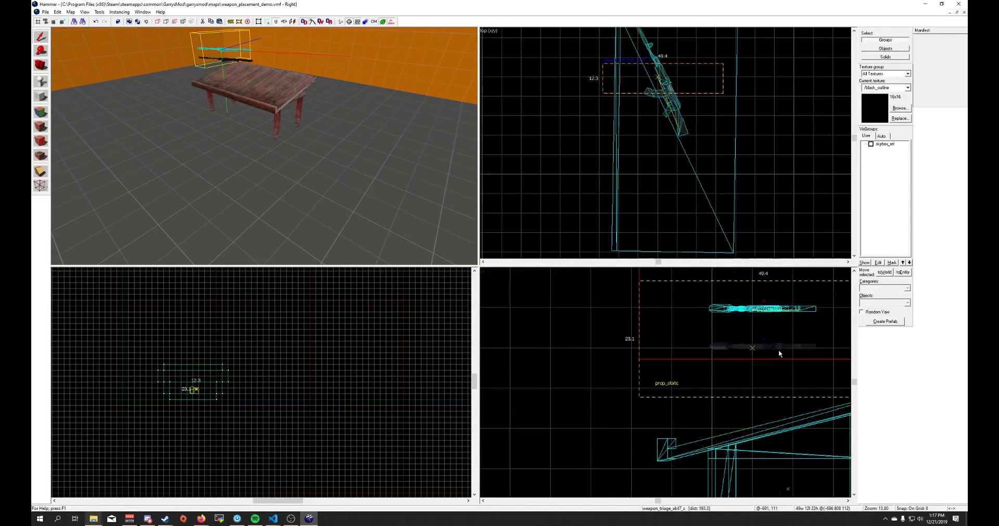
pyautogui.scroll(-1, 775, 362)
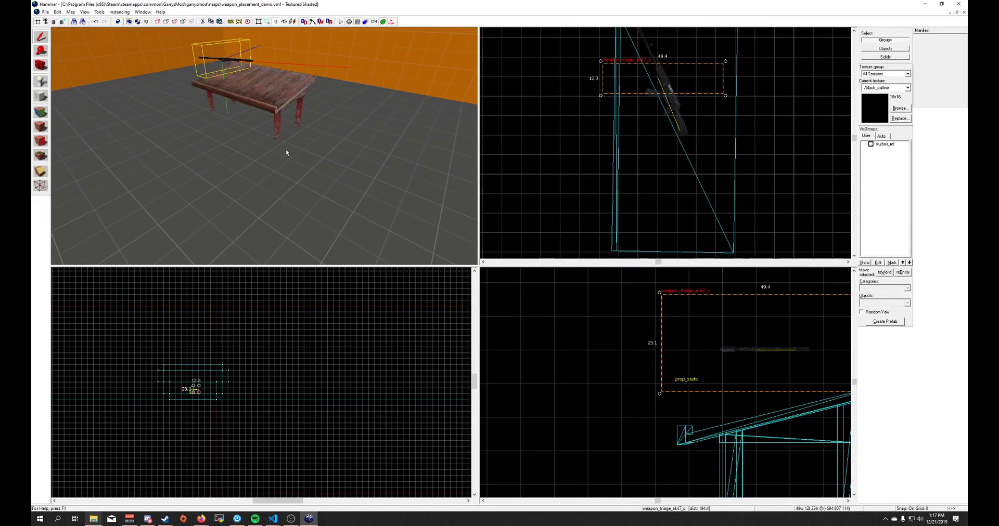
# - Compile and run the map
pyautogui.press('F9')
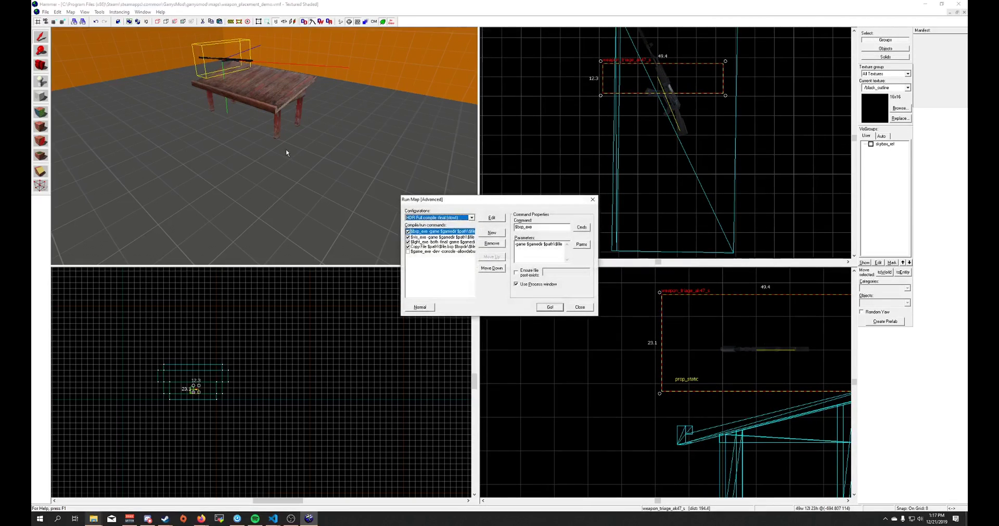
pyautogui.press('Return')
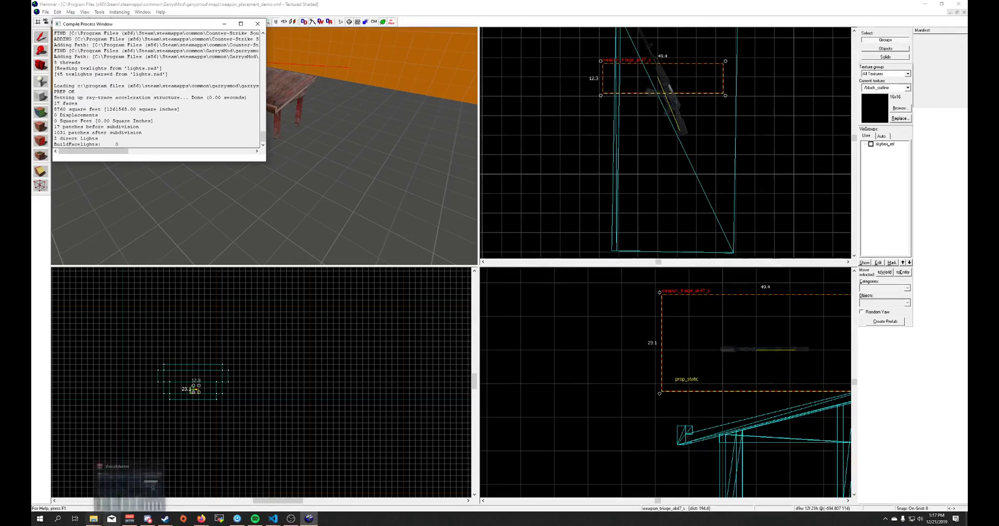
pyautogui.click(257, 23)
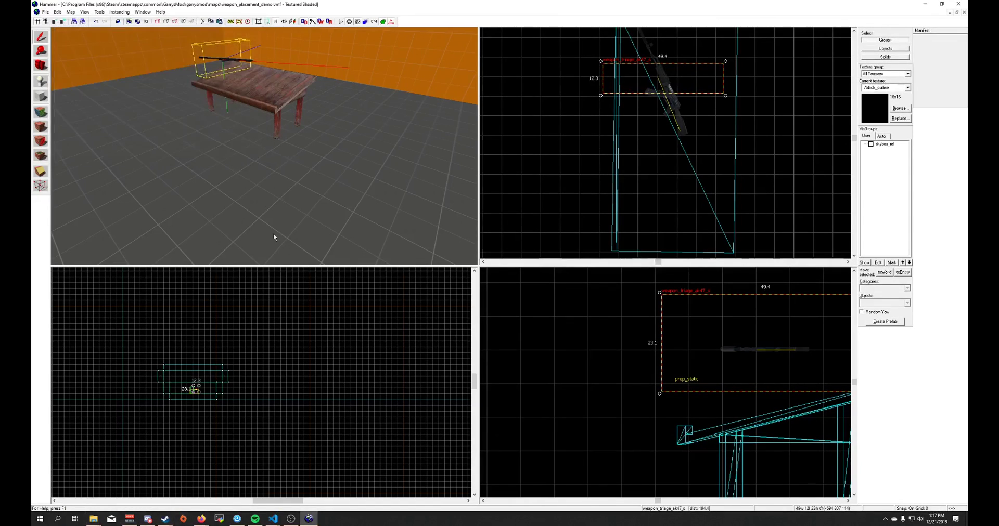
# - Bring up the Steam library and press PLAY for Garry's Mod
pyautogui.moveTo(165, 520)
pyautogui.click(143, 481)
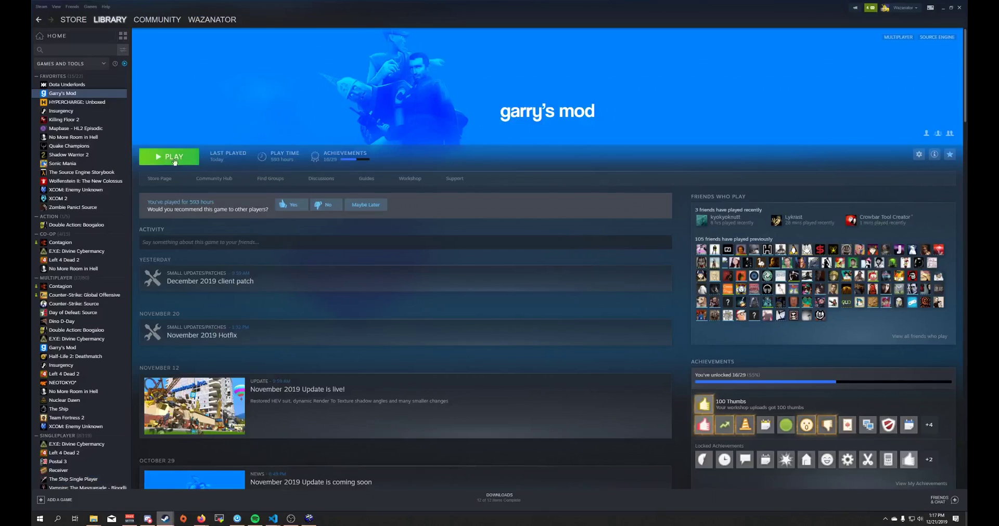
pyautogui.click(179, 158)
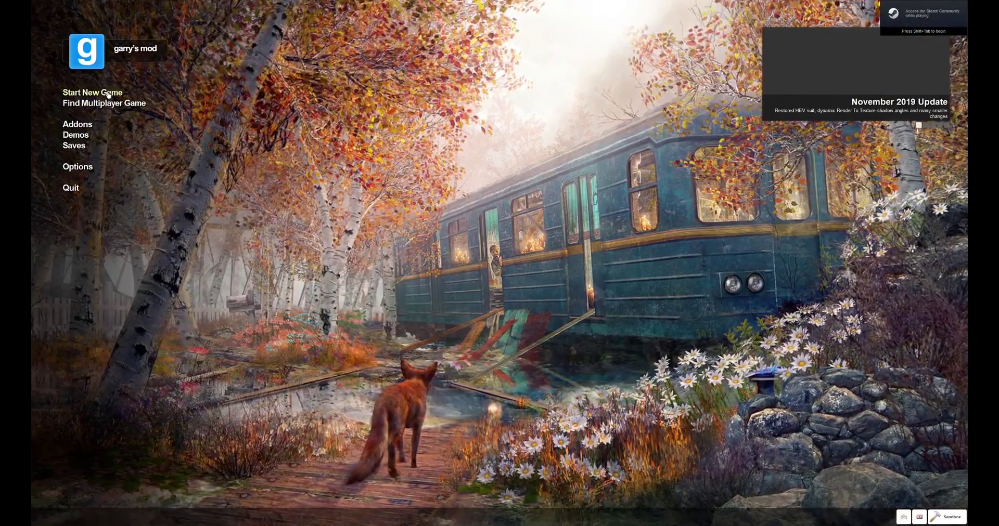
# - Open the new-game map selection from the Garry's Mod main menu
pyautogui.click(108, 93)
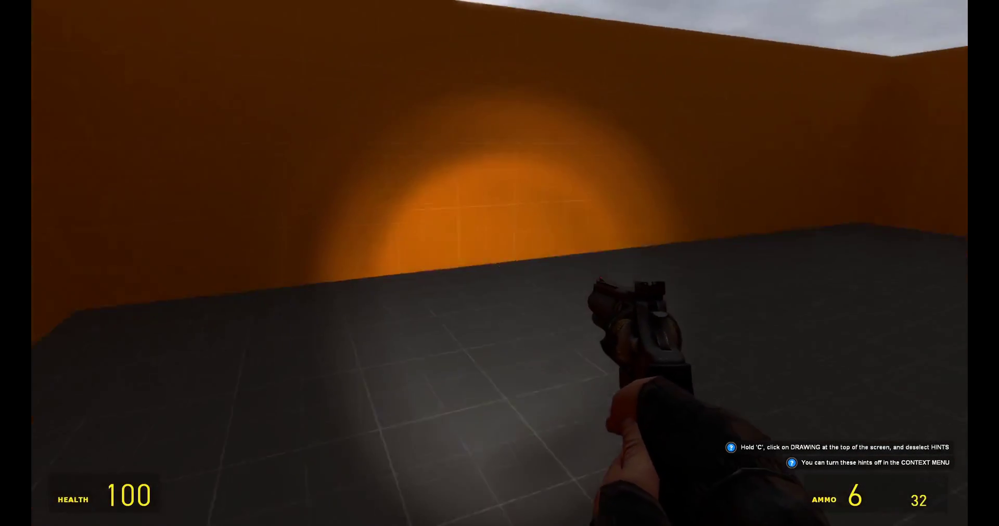
# - Spawn the Silenced AK47 from Weapons > Custom weapons onto the floor with the toolgun
pyautogui.press('q')
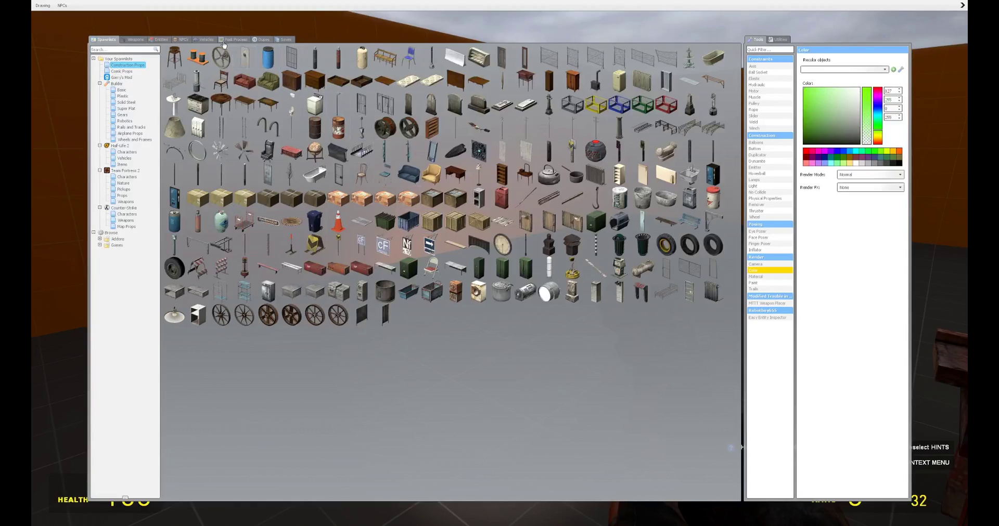
pyautogui.click(203, 40)
pyautogui.click(136, 40)
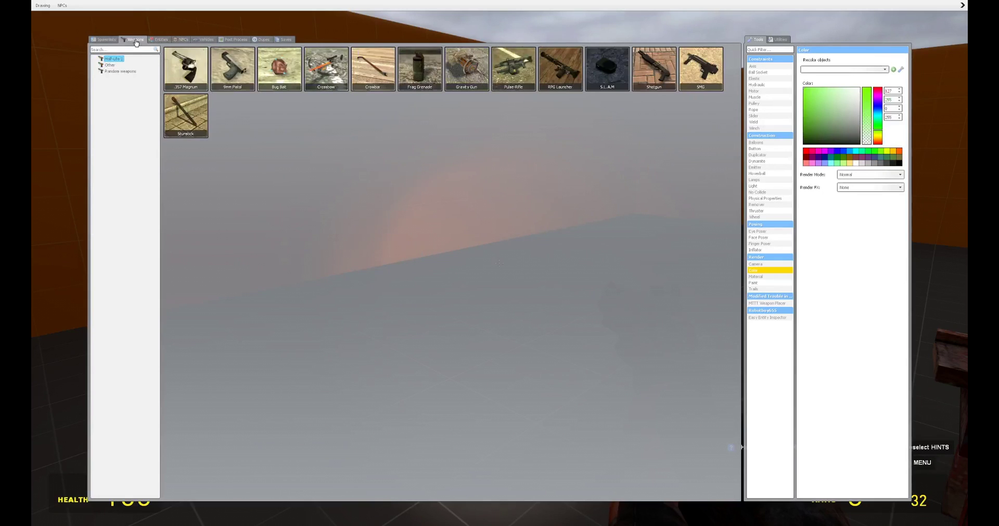
pyautogui.click(109, 65)
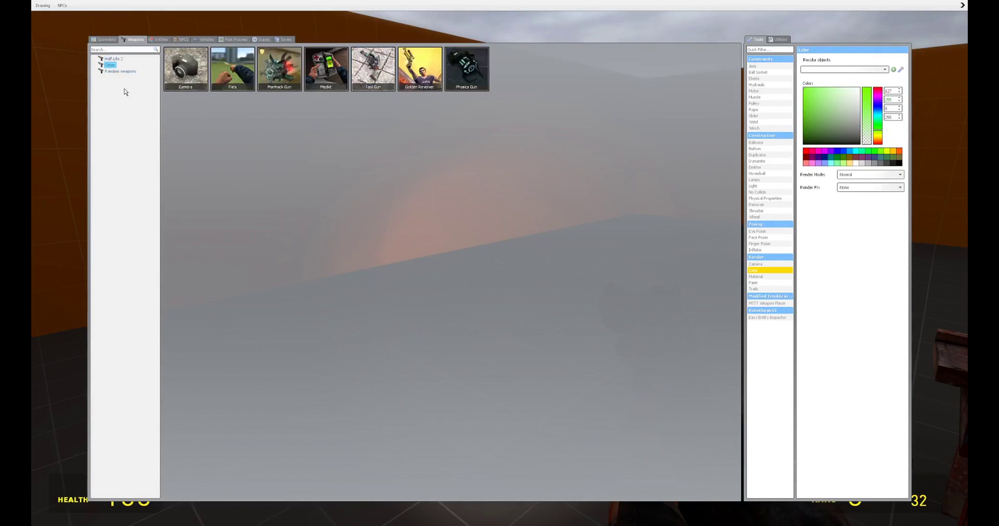
pyautogui.click(122, 73)
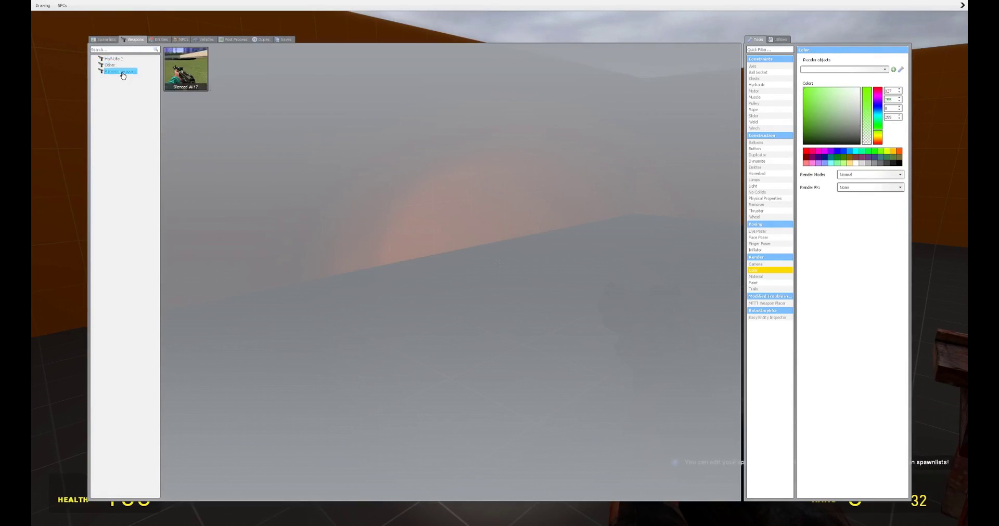
pyautogui.rightClick(191, 65)
pyautogui.click(218, 76)
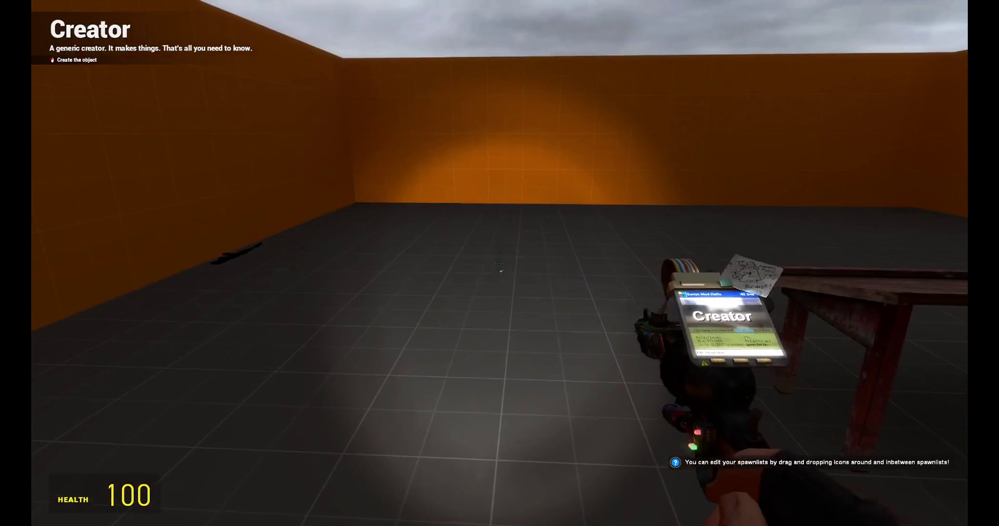
pyautogui.click(499, 263)
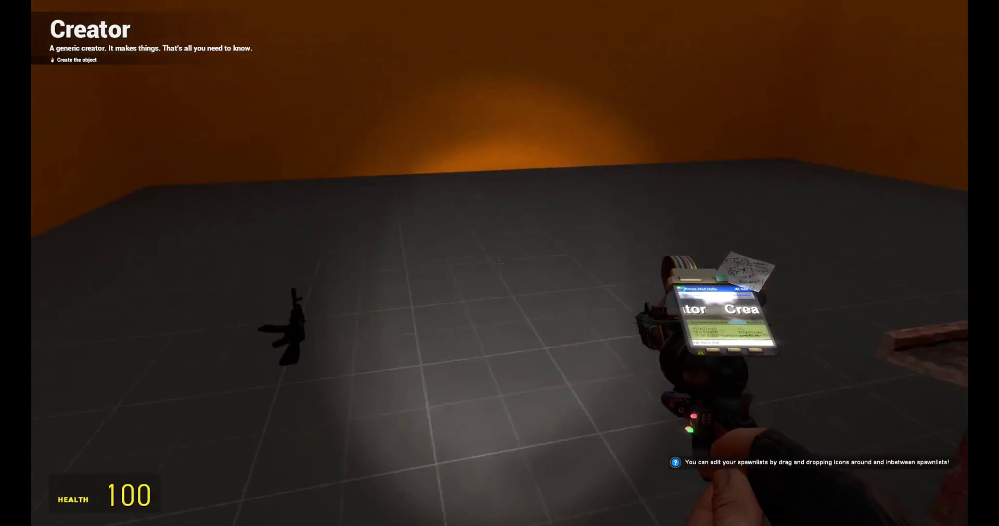
# - Quit the game with the 'exit' console command
pyautogui.press('`')
pyautogui.write('exit')
pyautogui.press('Return')
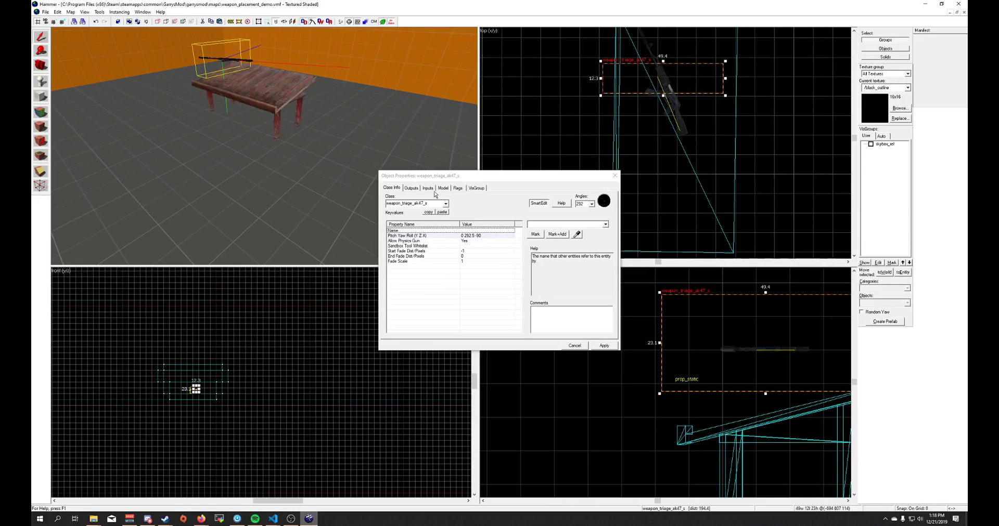
# - Review the weapon entity's Outputs, Model, Flags and VisGroup tabs without changes
pyautogui.click(412, 188)
pyautogui.click(443, 188)
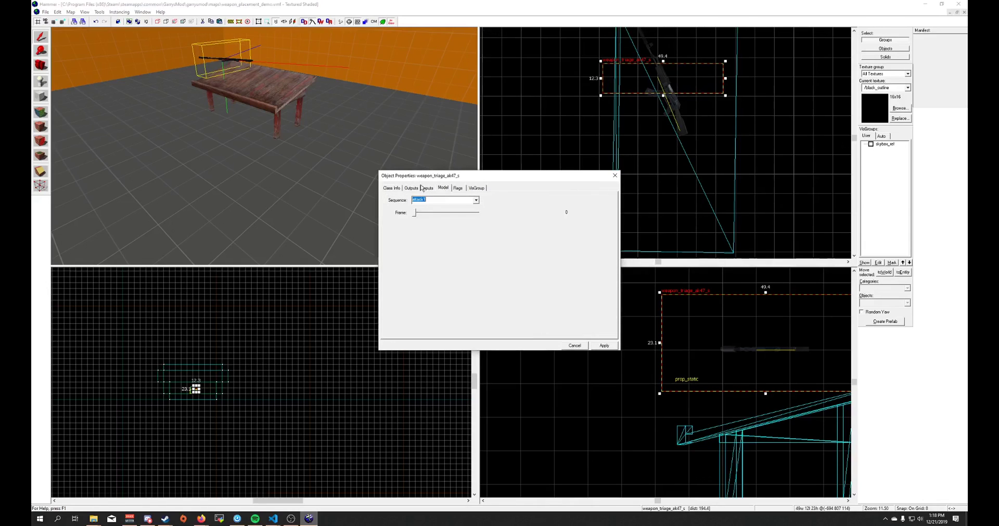
pyautogui.click(476, 200)
pyautogui.click(476, 201)
pyautogui.click(457, 188)
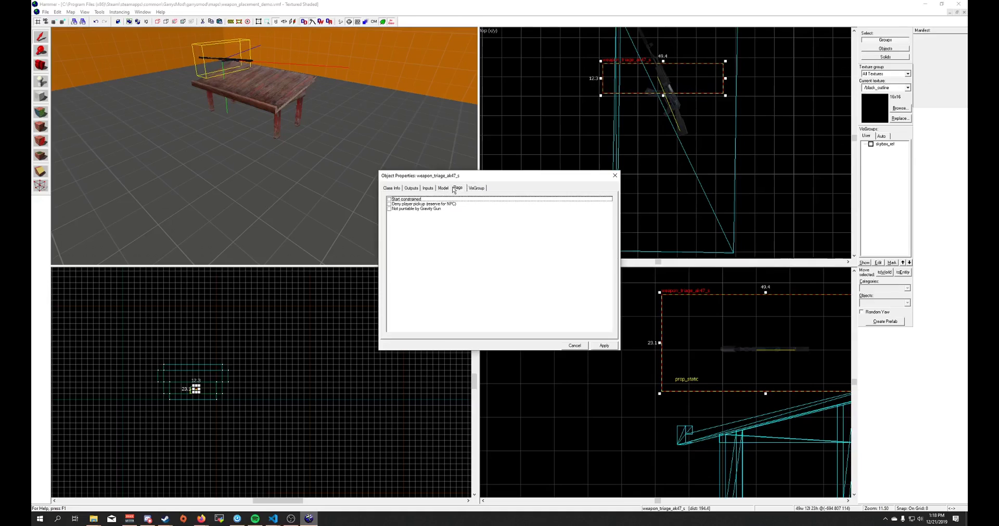
pyautogui.click(476, 188)
pyautogui.click(392, 188)
pyautogui.click(476, 188)
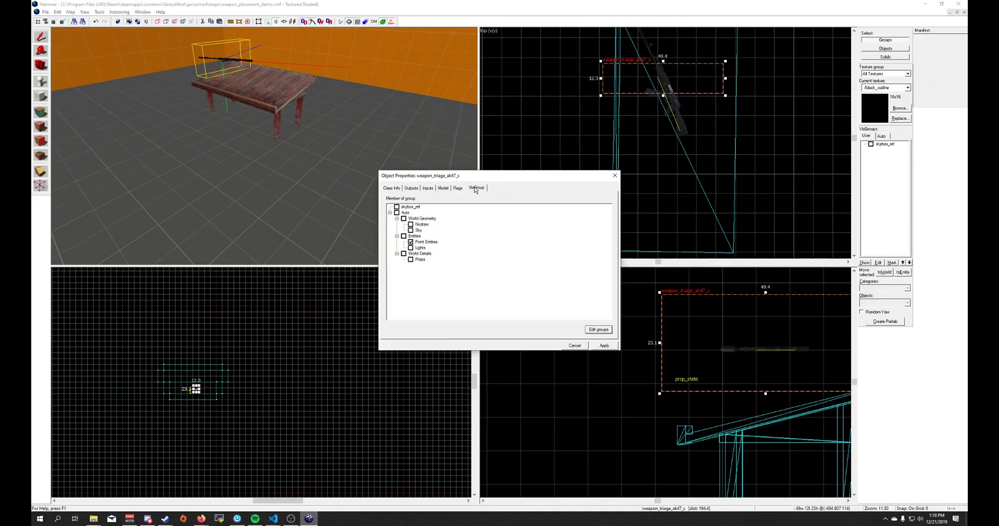
pyautogui.click(458, 189)
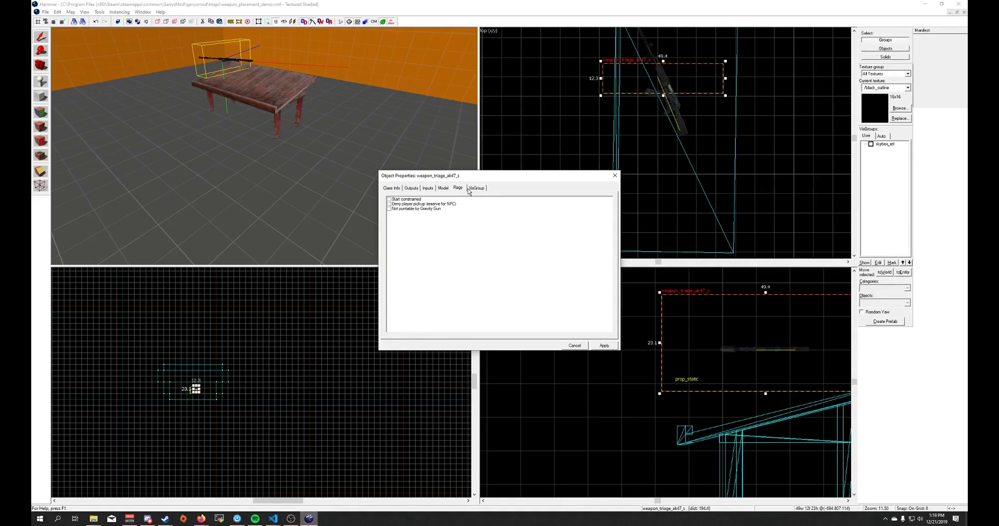
# - Close the weapon's properties and fly the 3D view close over the rifle
pyautogui.click(614, 176)
pyautogui.press('z')
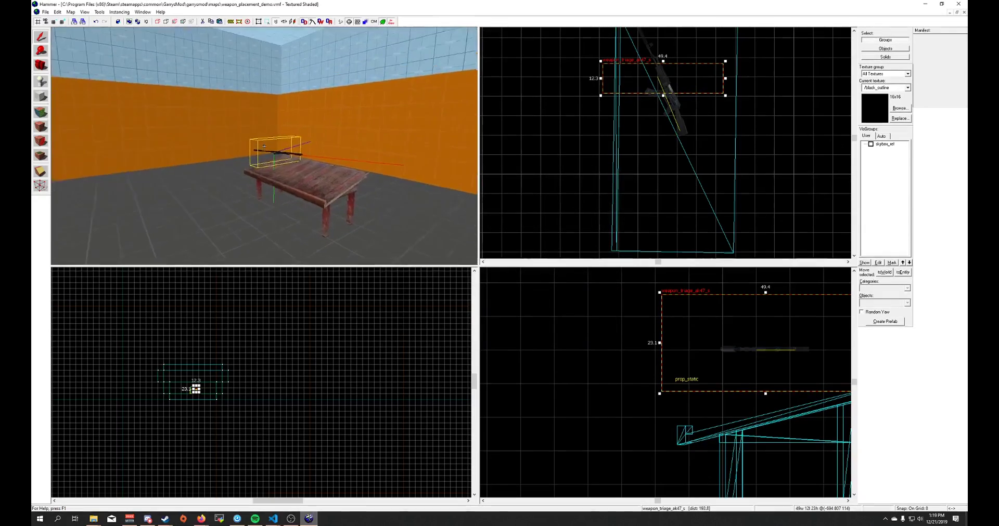
pyautogui.press('w')
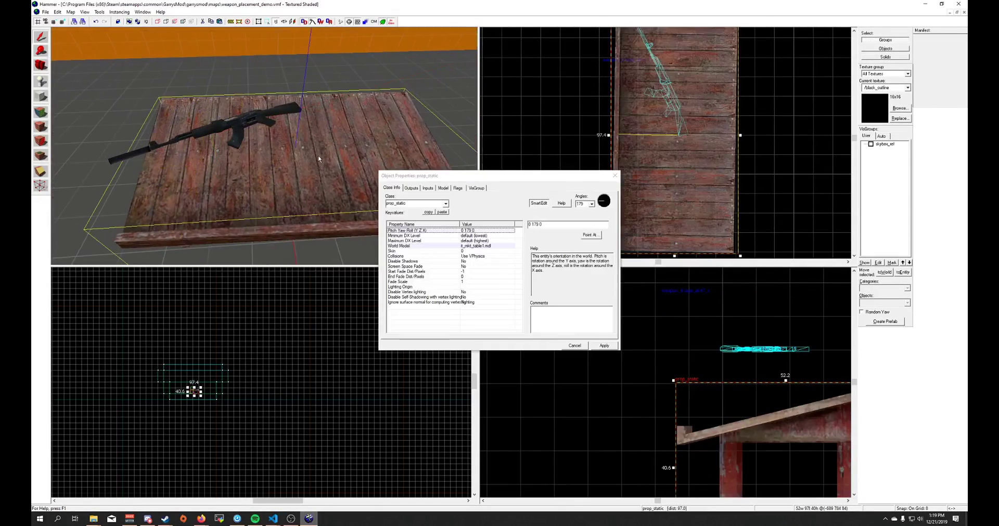
pyautogui.doubleClick(457, 247)
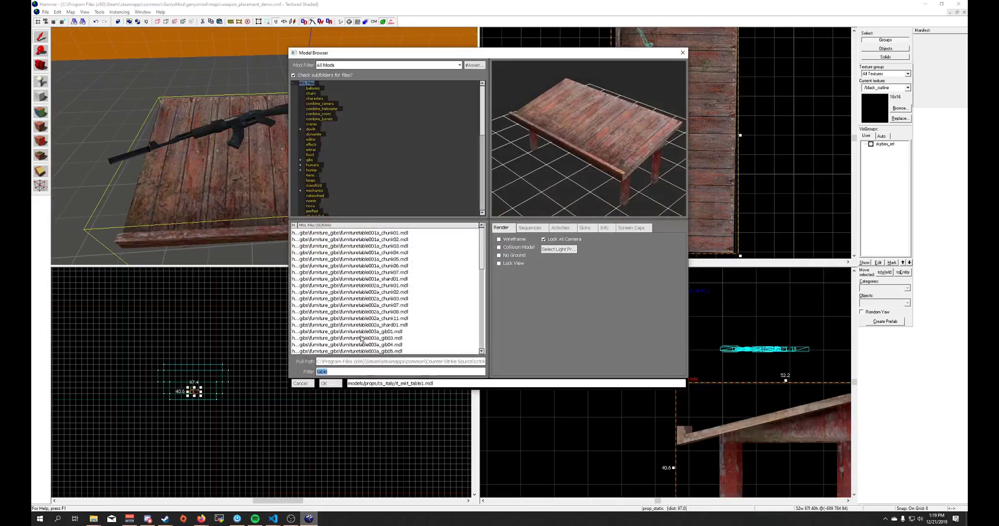
pyautogui.write('ak4')
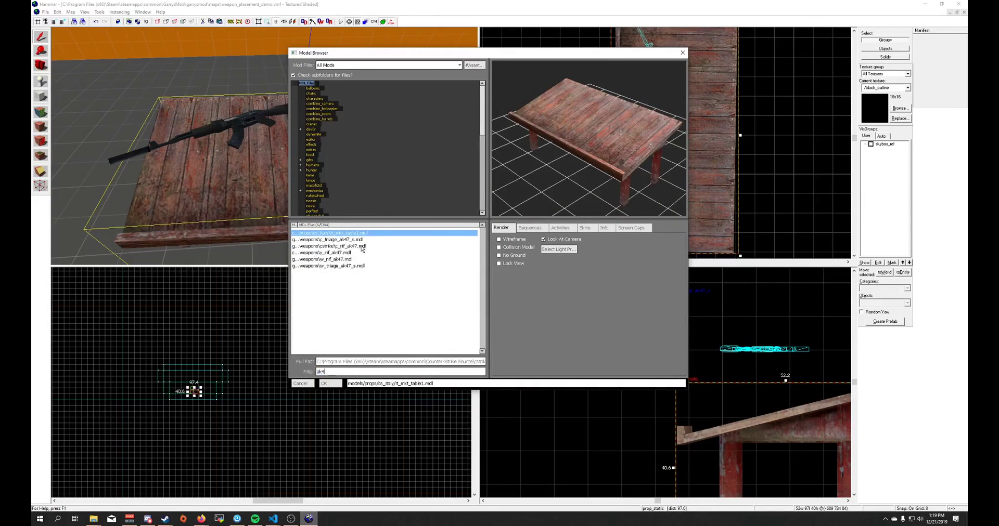
pyautogui.click(360, 266)
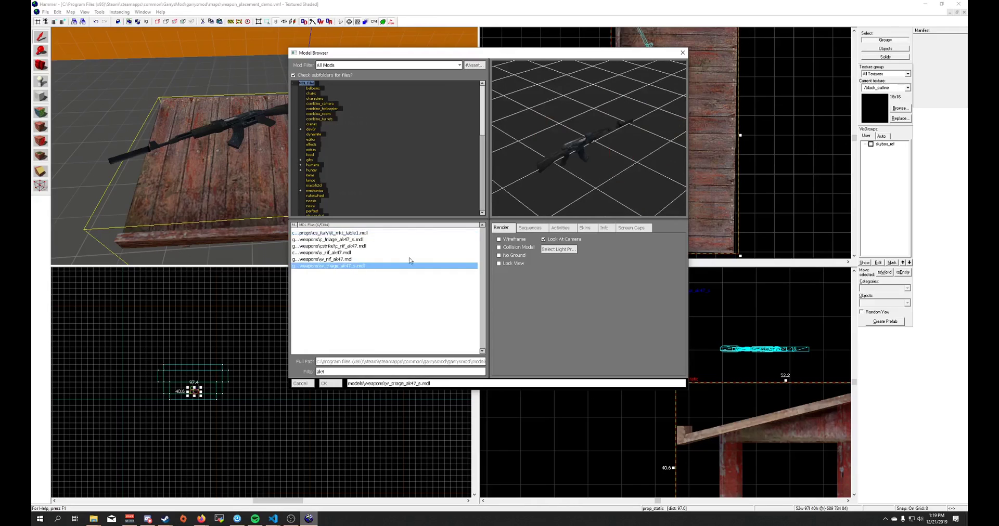
pyautogui.moveTo(598, 150); pyautogui.dragTo(601, 184)
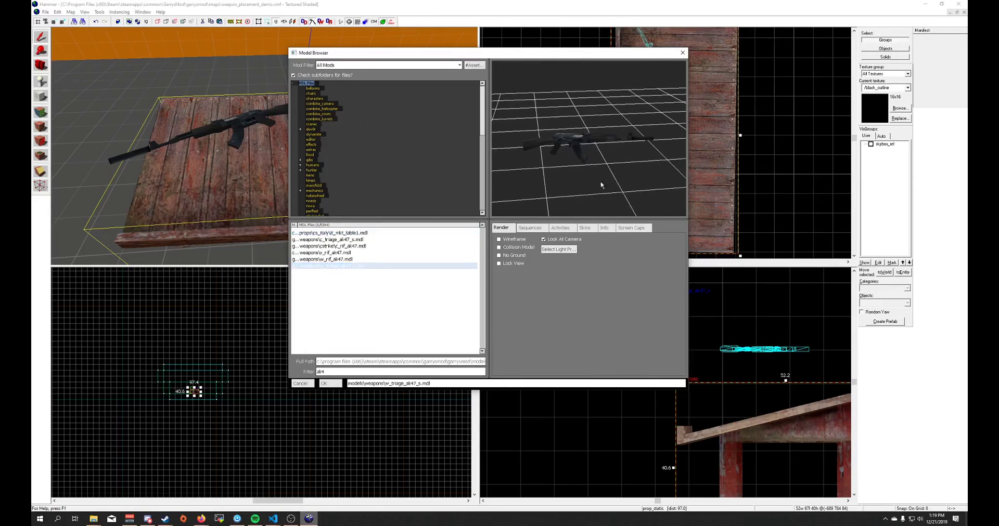
pyautogui.click(499, 247)
pyautogui.moveTo(604, 131); pyautogui.dragTo(540, 112)
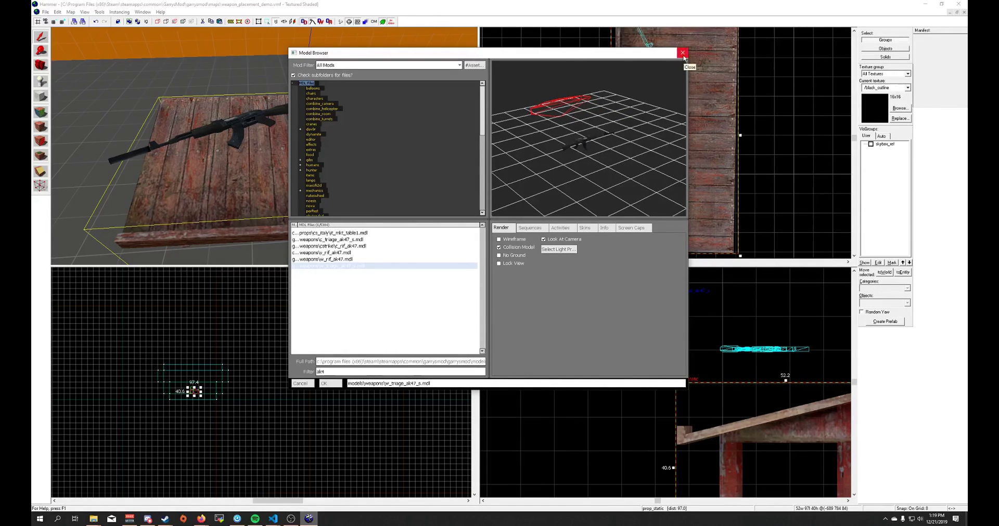
pyautogui.click(683, 53)
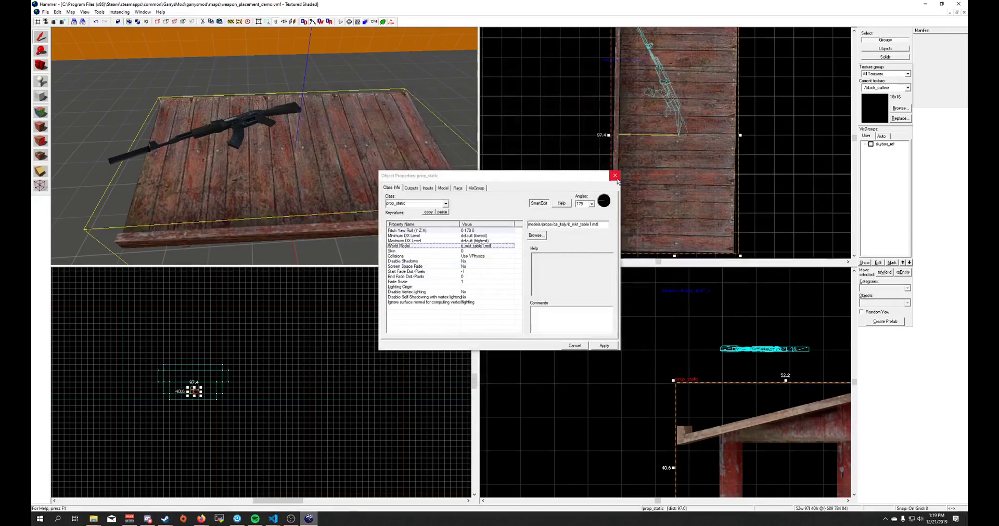
# - Close the table's properties and pull the 3D view back over the table and player start
pyautogui.press('Escape')
pyautogui.press('s')
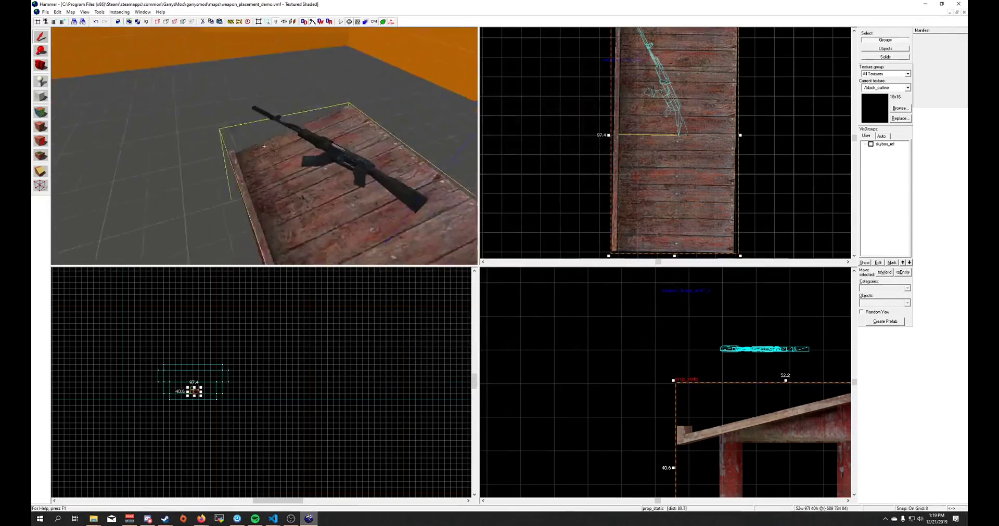
pyautogui.press('s')
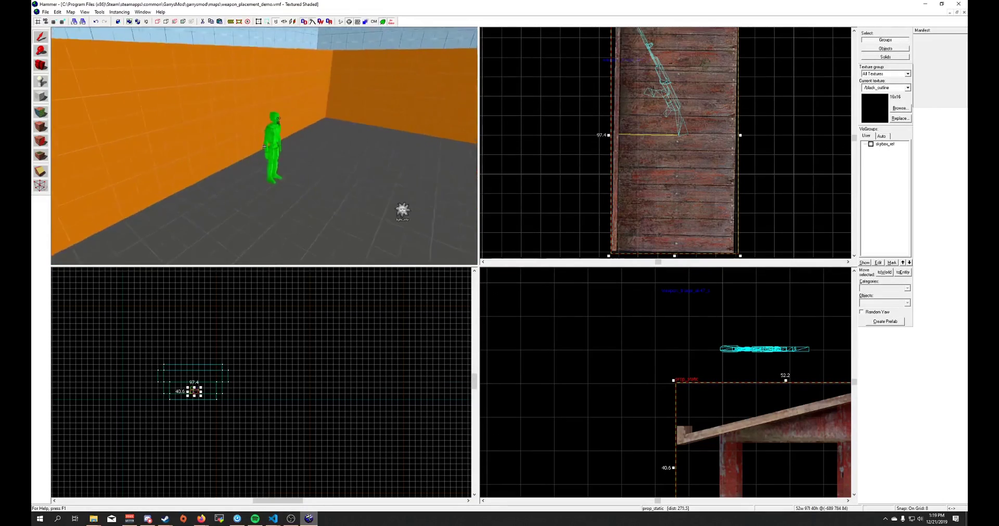
pyautogui.press('z')
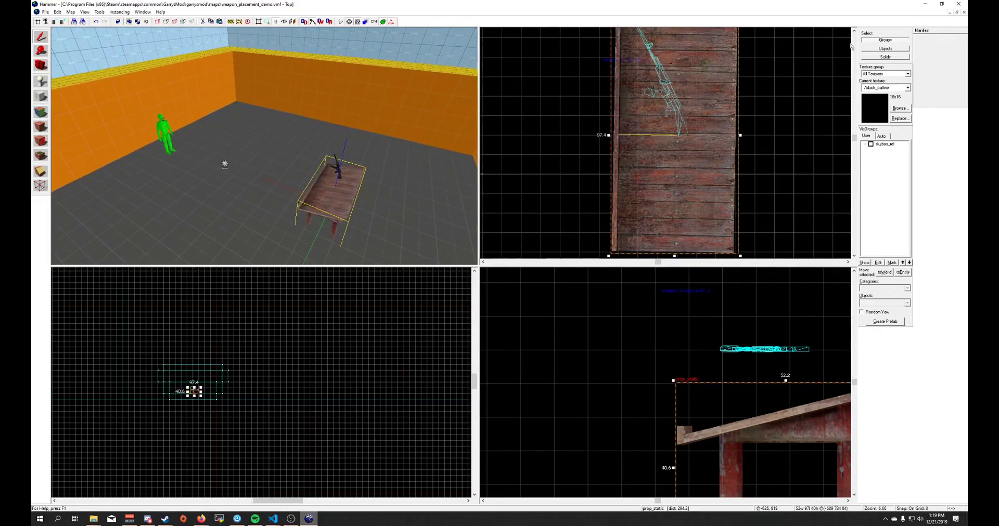
# - Close the weapon_placement_demo map, answering the save prompt, and exit Hammer
pyautogui.click(964, 12)
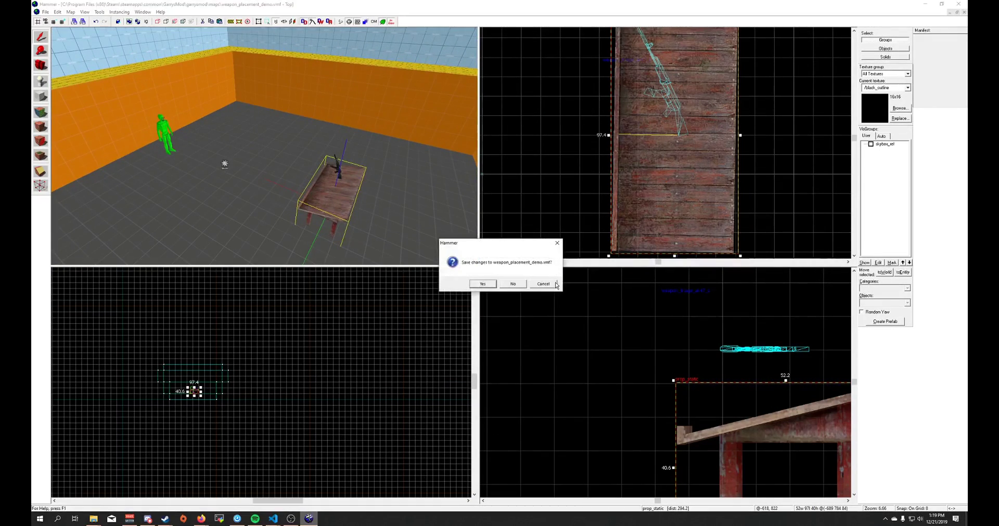
pyautogui.click(517, 285)
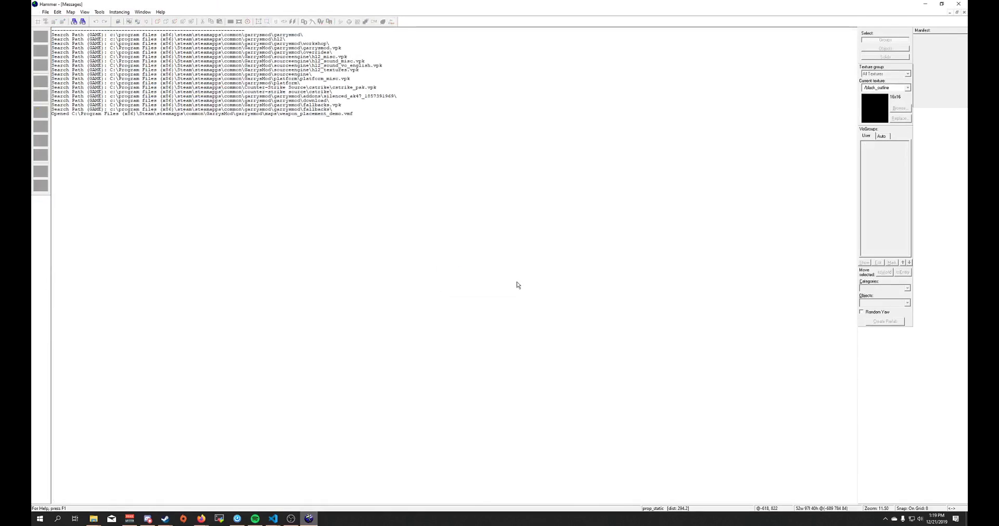
pyautogui.click(958, 3)
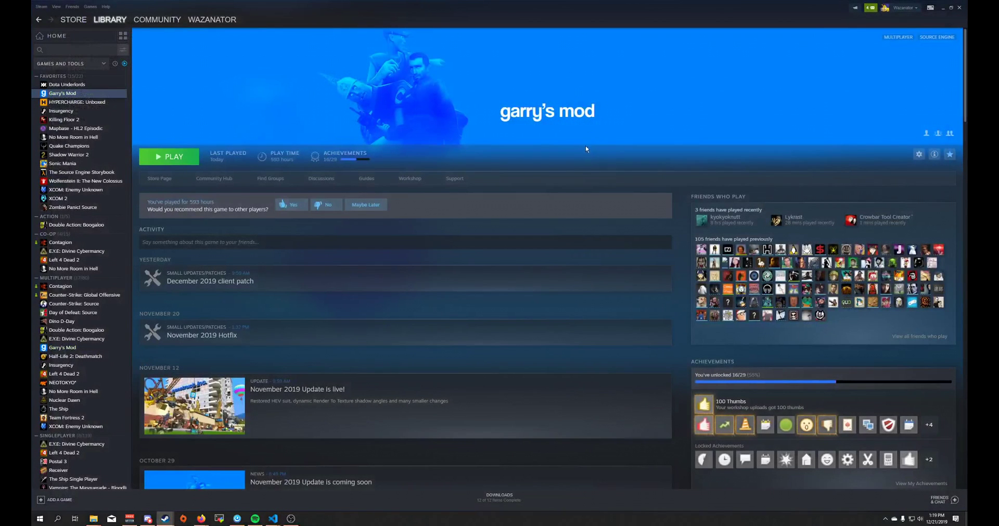